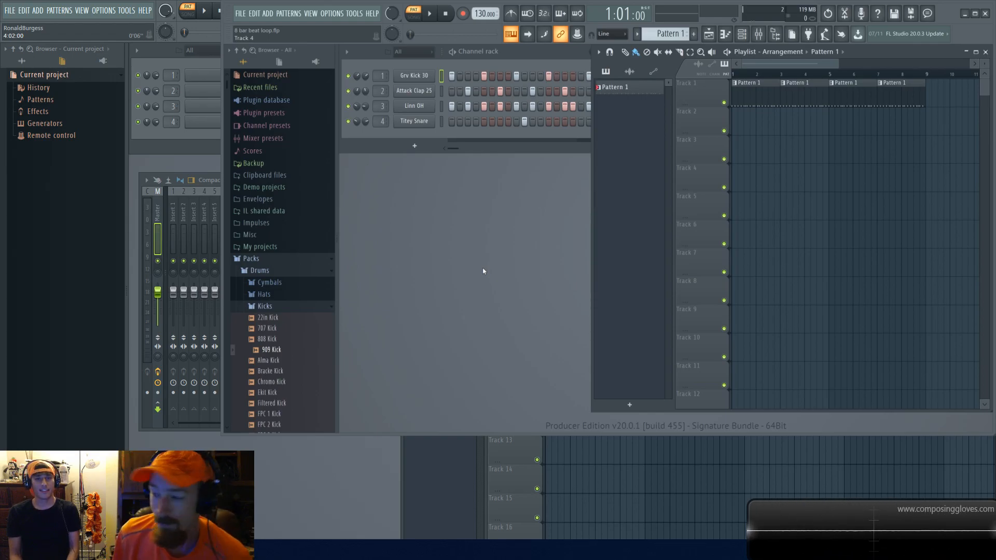
# Step: Play the beat loop from the channel rack and stop playback
pyautogui.click(377, 136)
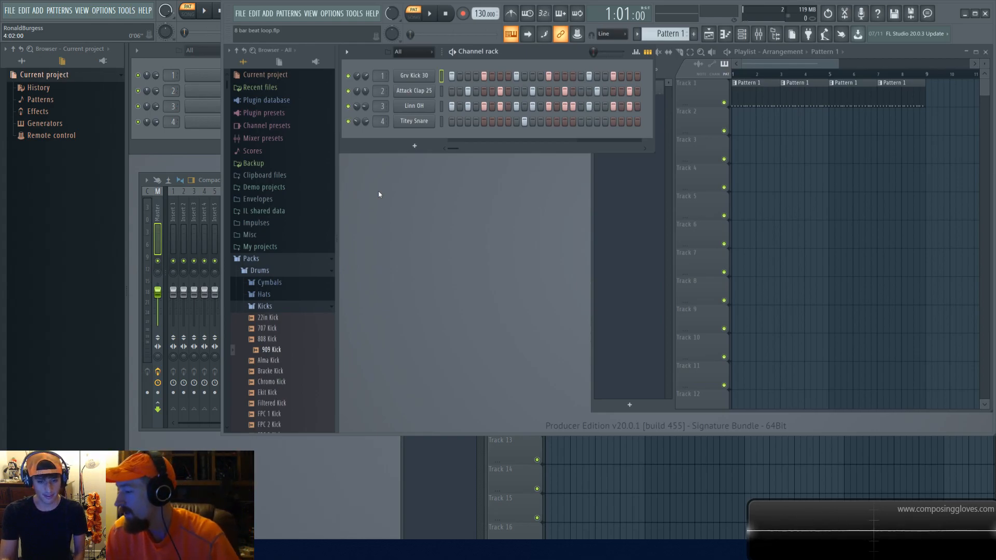
pyautogui.press('space')
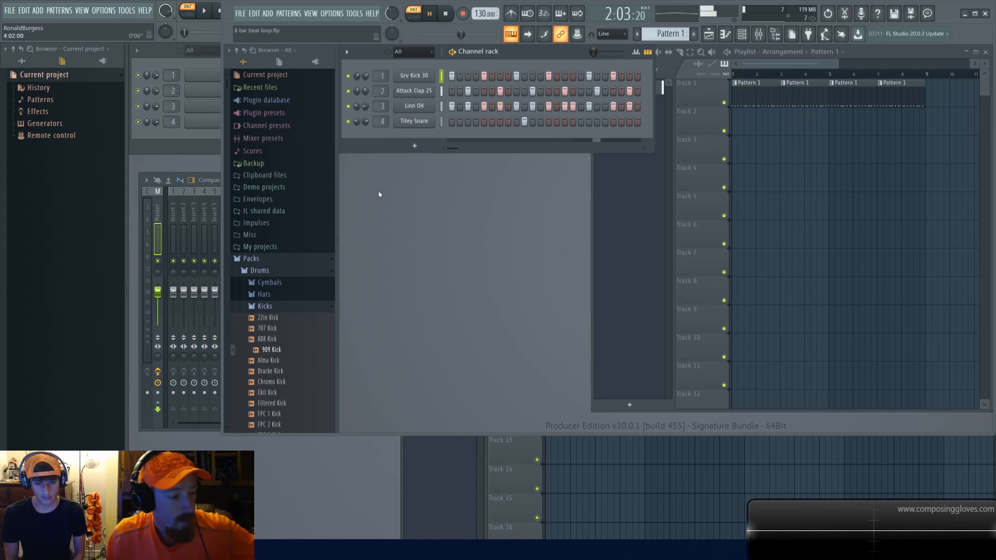
pyautogui.press('space')
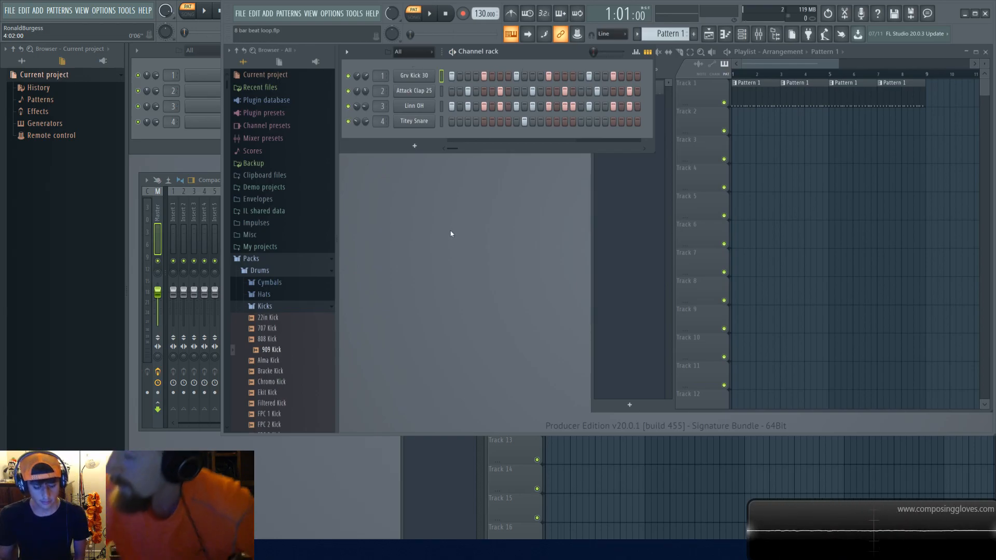
# Step: Open the mixer and play the beat again to watch the track levels, stopping playback afterwards
pyautogui.press('F9')
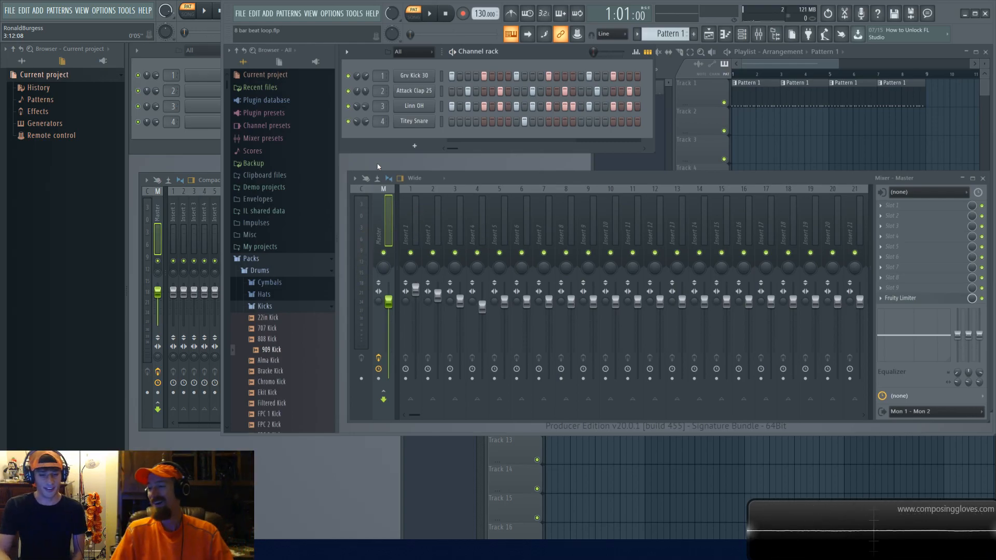
pyautogui.press('space')
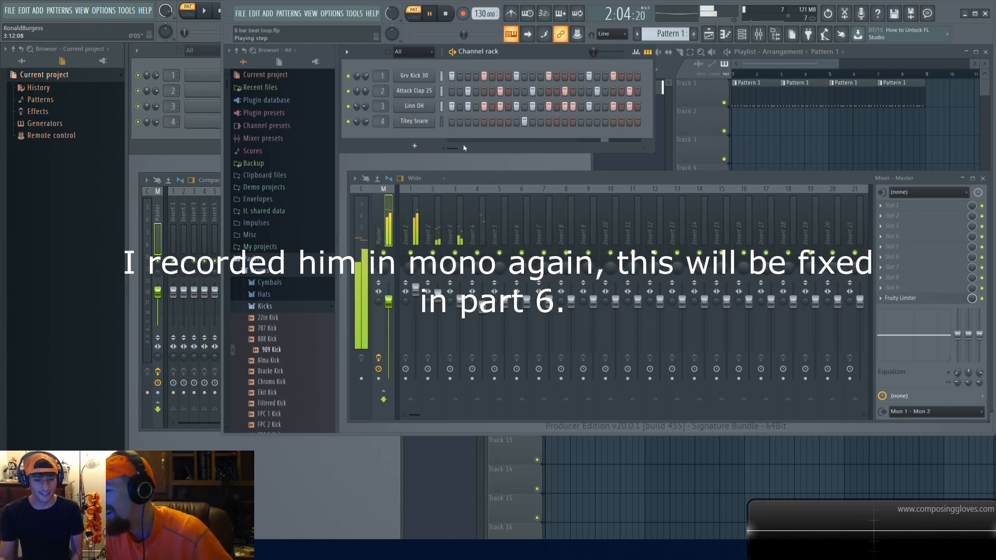
pyautogui.moveTo(456, 150); pyautogui.dragTo(492, 159)
pyautogui.press('space')
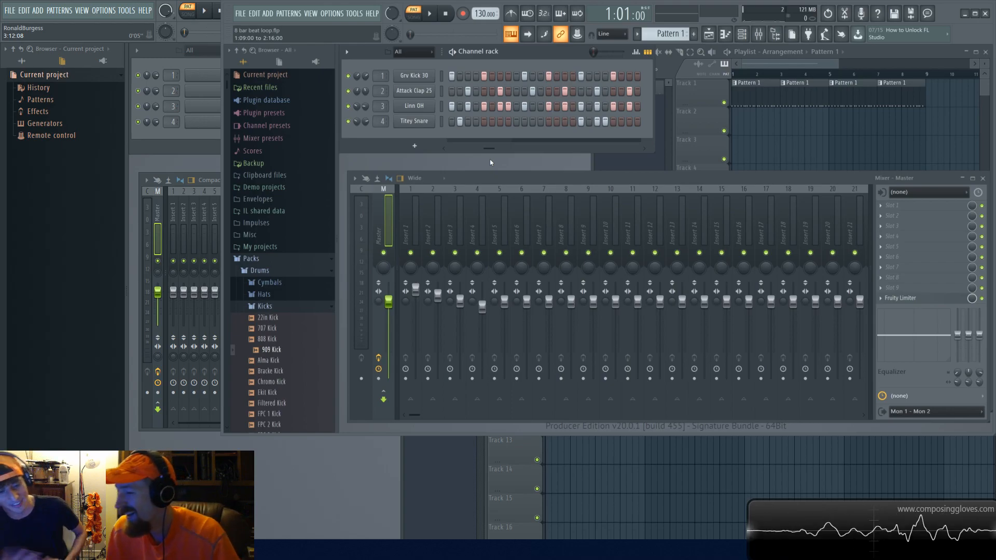
# Step: Select mixer Insert 1 and step through the neighbouring insert tracks
pyautogui.hscroll(-1, 490, 162)
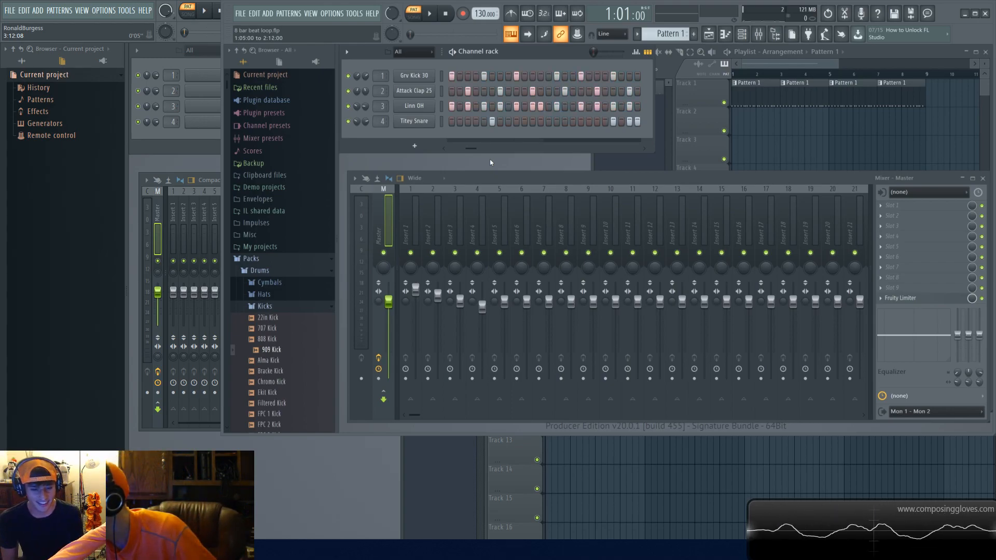
pyautogui.hscroll(1, 490, 162)
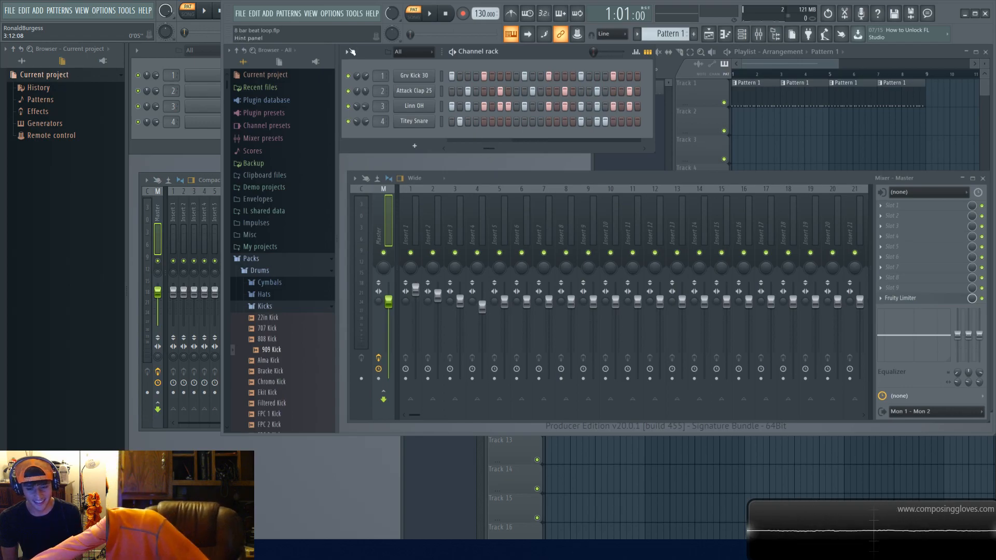
pyautogui.click(407, 220)
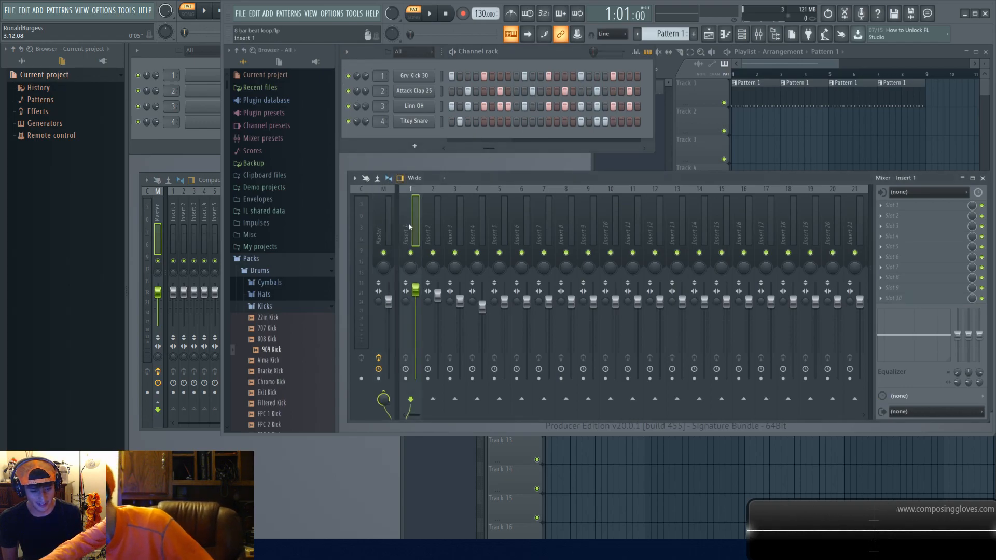
pyautogui.press('Right')
pyautogui.press('Right')
pyautogui.press('Right')
pyautogui.press('Right')
pyautogui.press('Right')
pyautogui.press('Right')
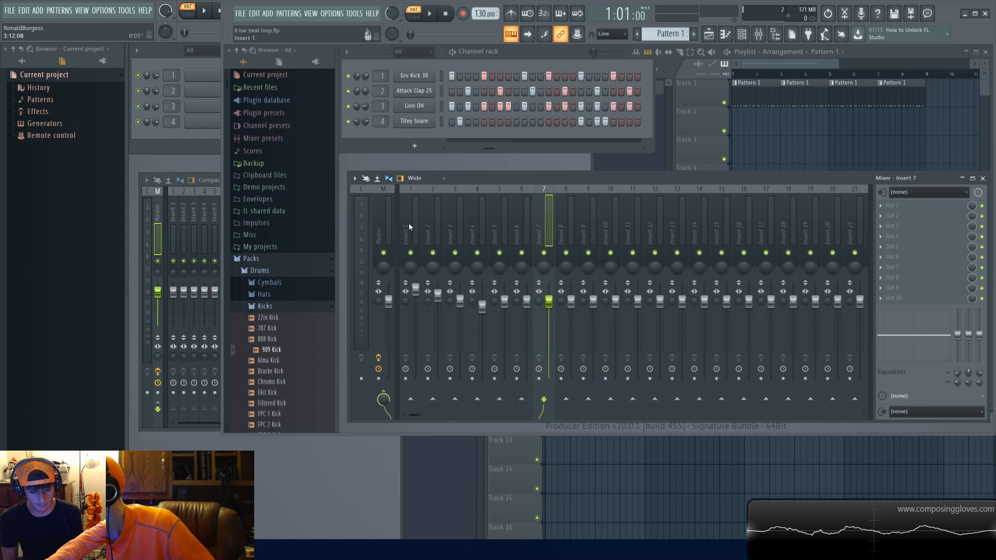
pyautogui.press('Left')
pyautogui.press('Left')
pyautogui.press('Left')
pyautogui.press('Left')
pyautogui.press('Left')
pyautogui.press('Left')
pyautogui.press('Left')
pyautogui.press('Left')
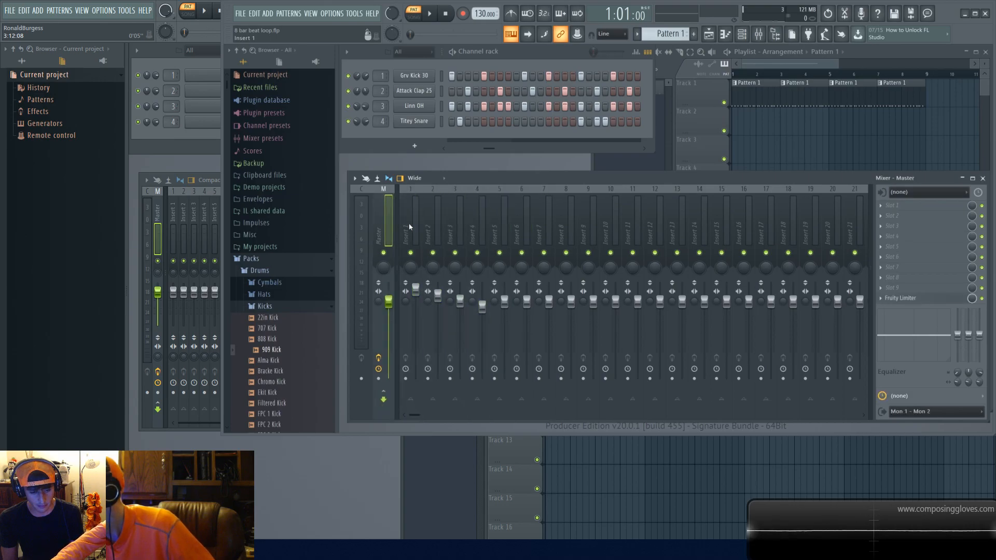
pyautogui.press('Right')
pyautogui.press('Right')
pyautogui.press('Right')
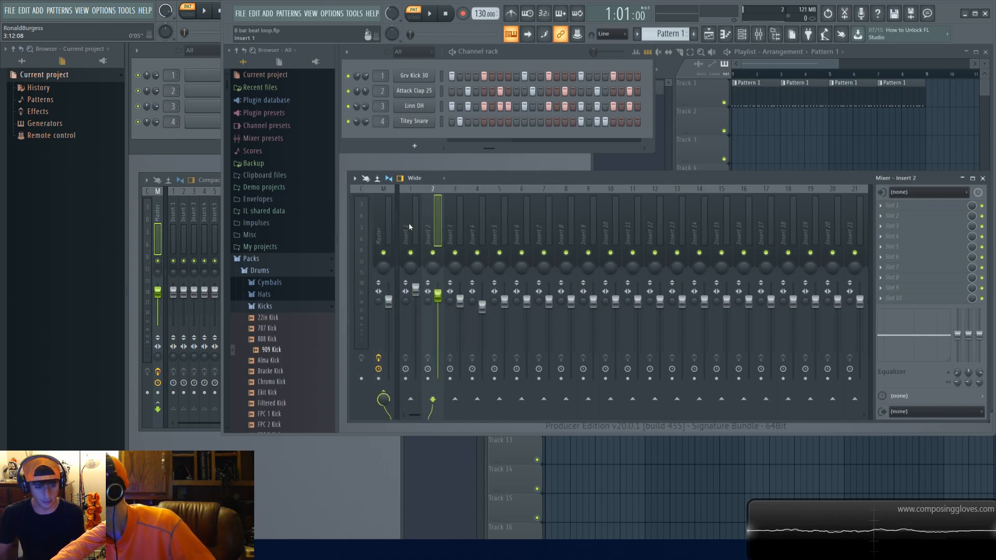
pyautogui.press('Left')
pyautogui.press('Left')
pyautogui.press('Left')
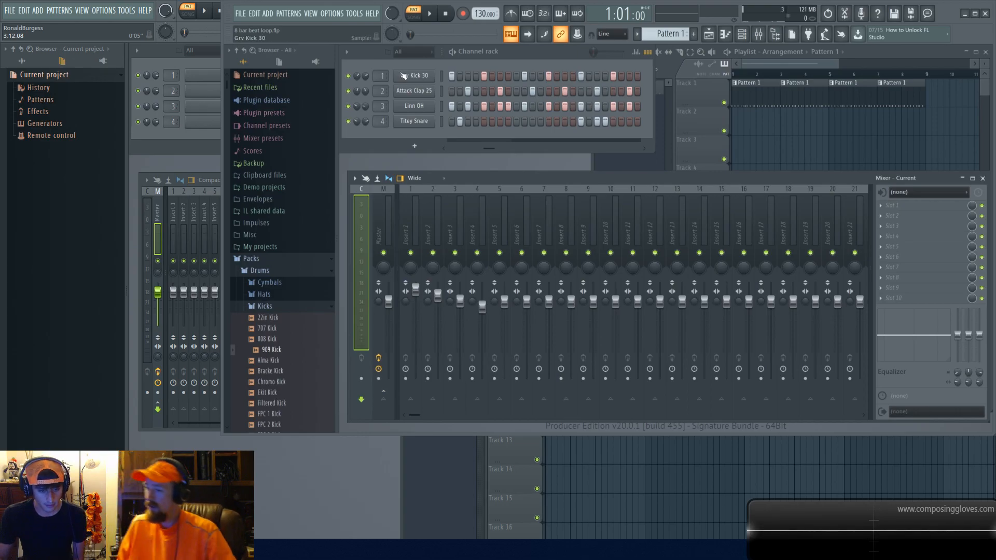
# Step: Open the Grv Kick 30 channel settings to inspect its envelope and close them
pyautogui.click(404, 76)
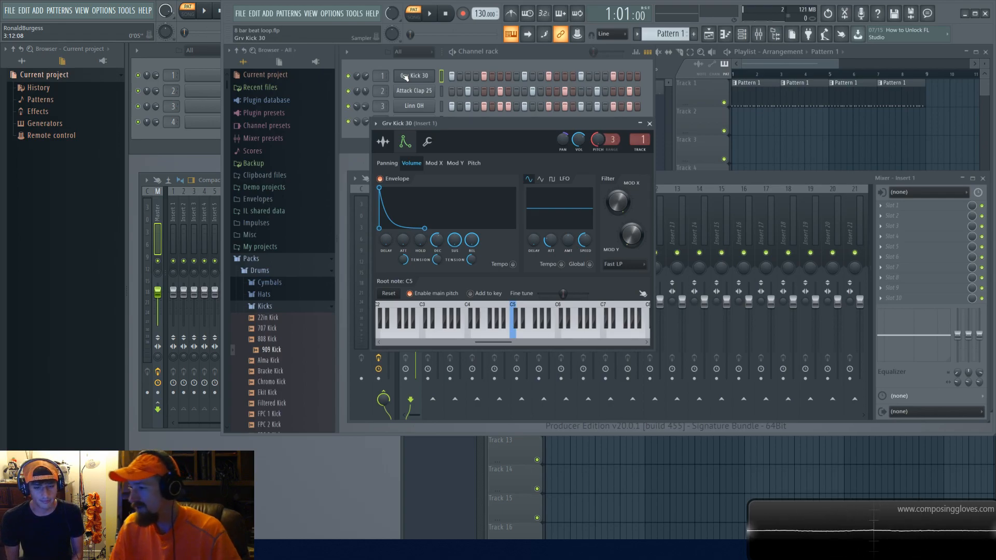
pyautogui.click(352, 143)
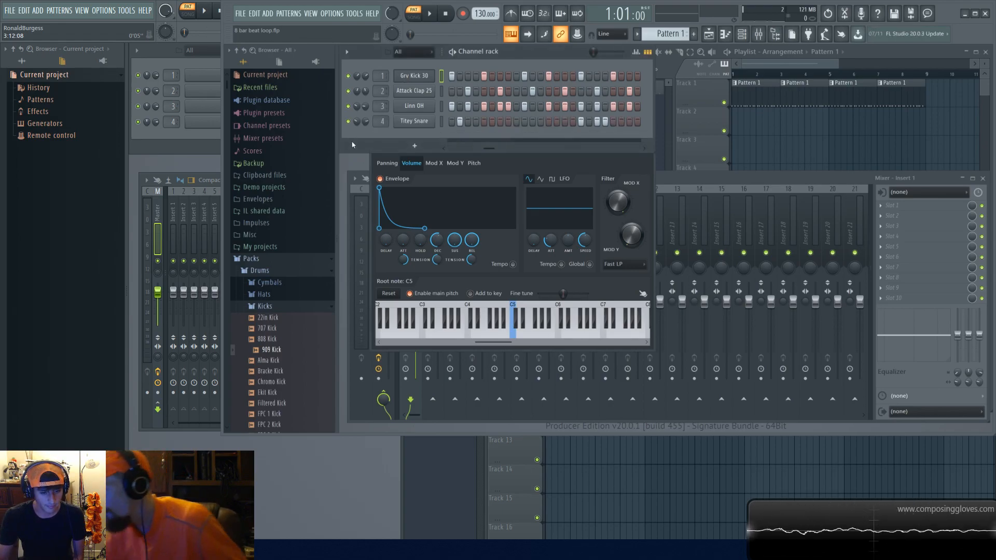
pyautogui.click(572, 161)
pyautogui.click(651, 127)
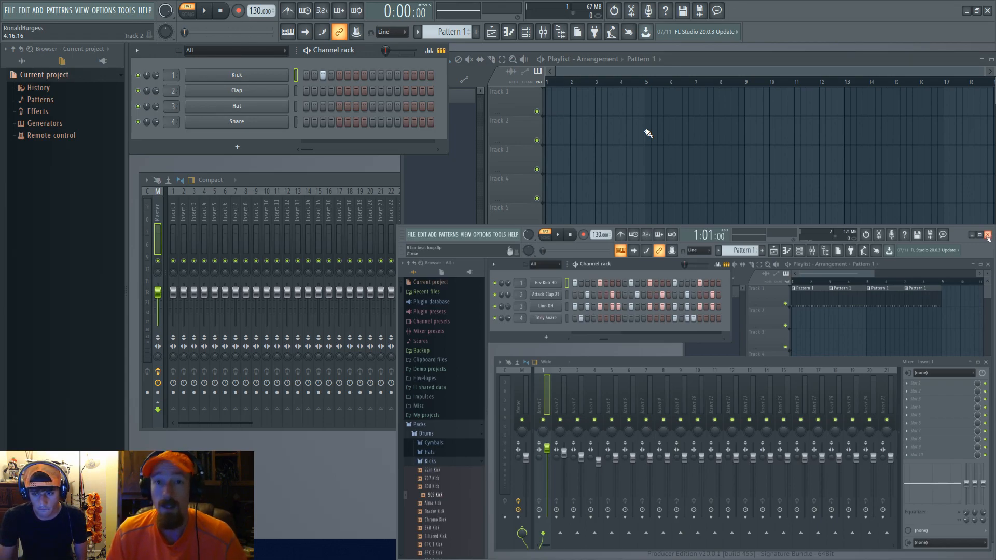
# Step: Close the 8 bar beat loop project saving changes, and reopen FL Studio from the desktop shortcut
pyautogui.click(988, 235)
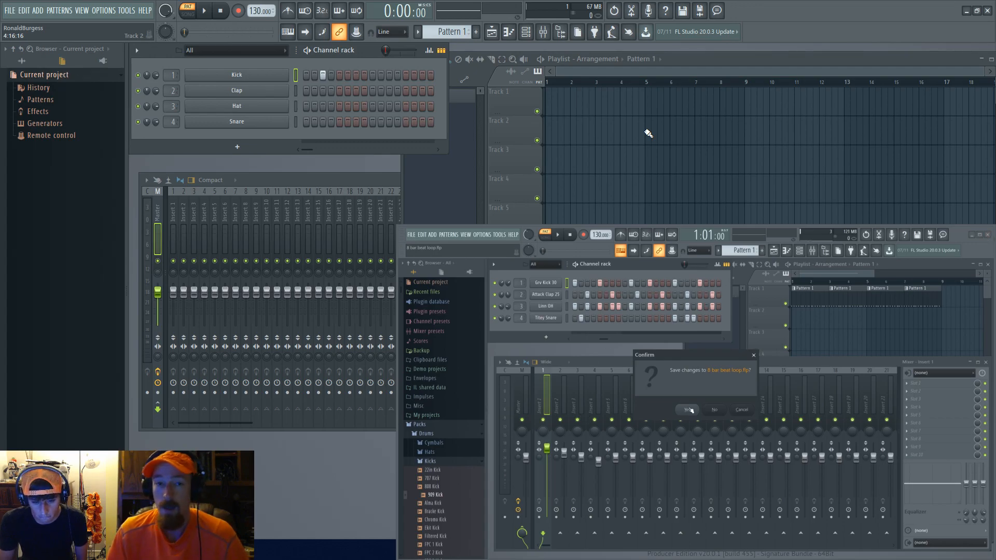
pyautogui.click(687, 410)
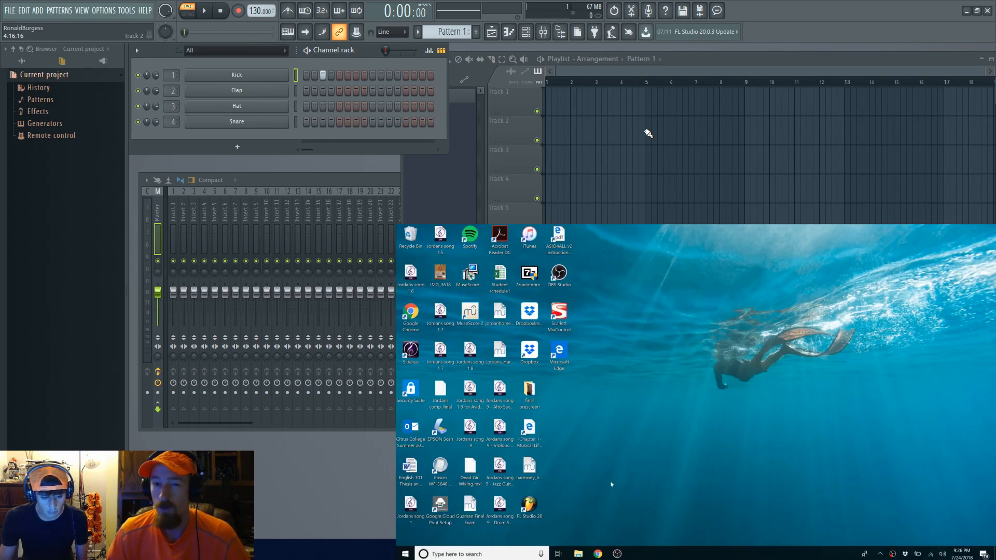
pyautogui.doubleClick(529, 504)
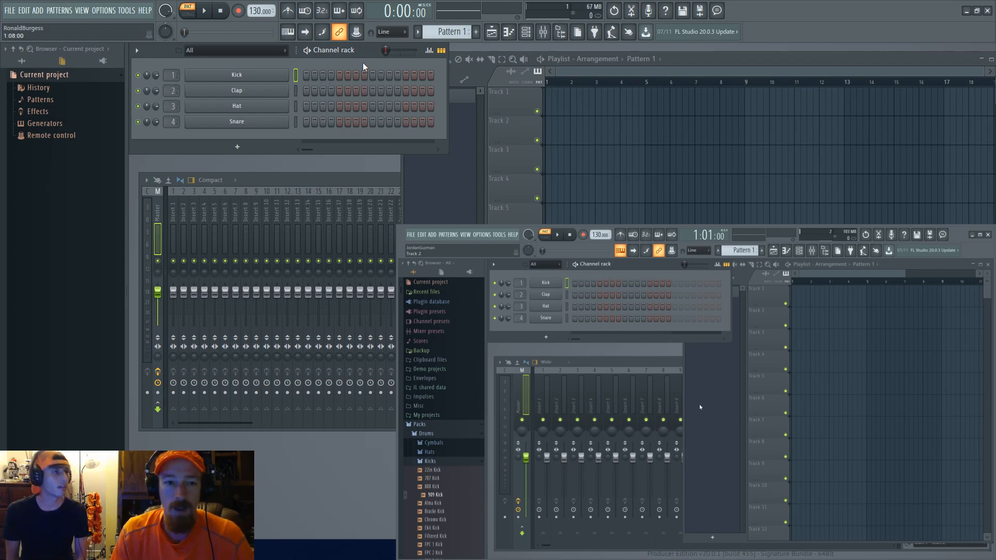
# Step: Add a new Sytrus channel to the channel rack from the Synth classic plugins
pyautogui.click(22, 61)
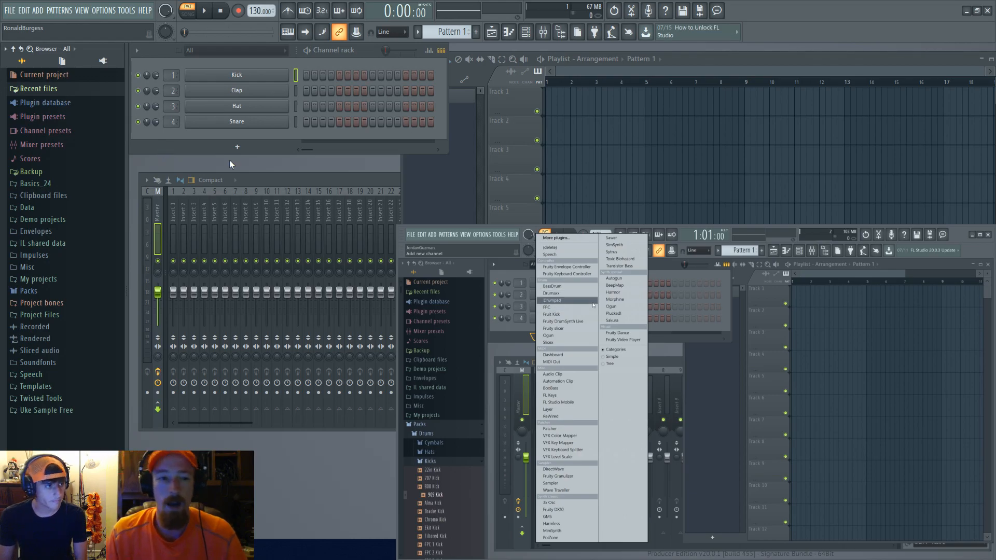
pyautogui.click(237, 147)
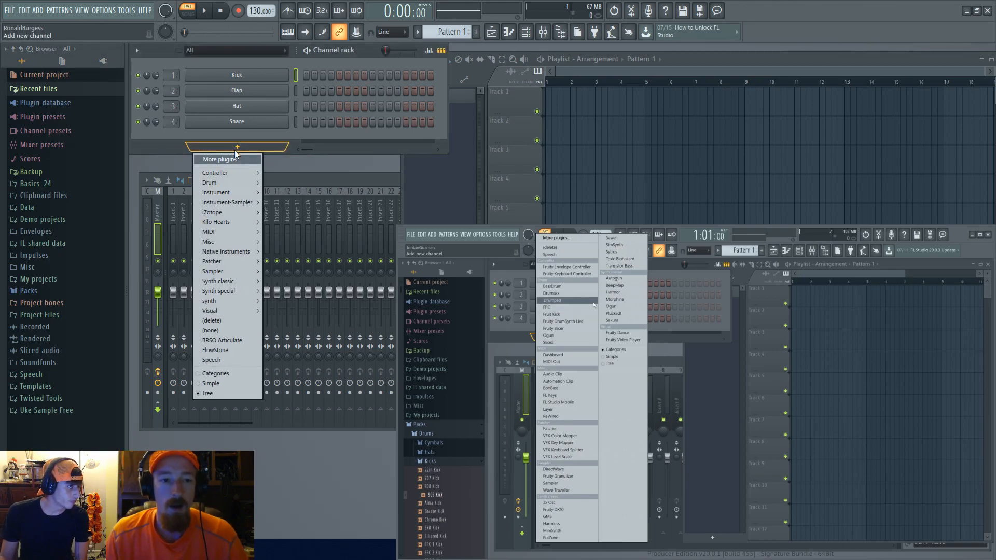
pyautogui.moveTo(242, 281)
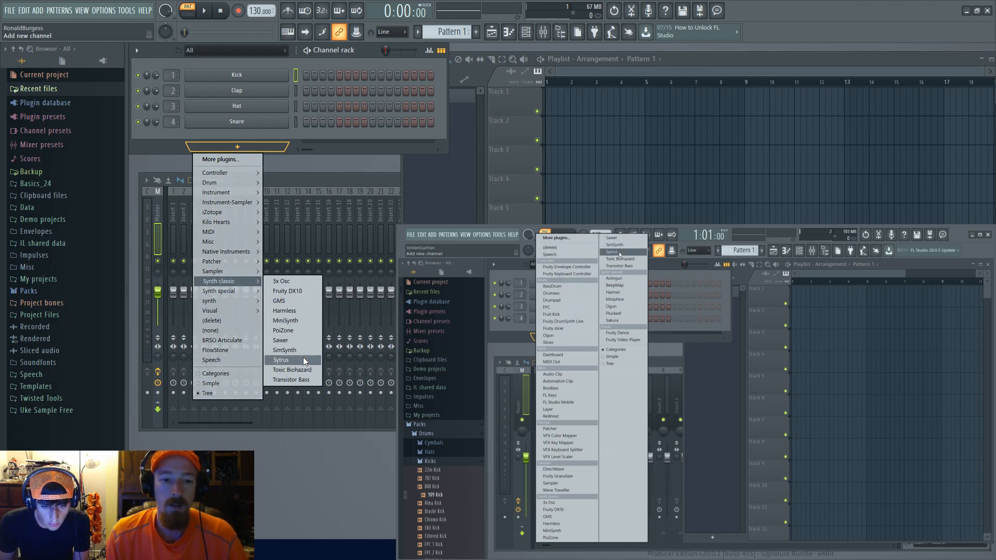
pyautogui.click(304, 358)
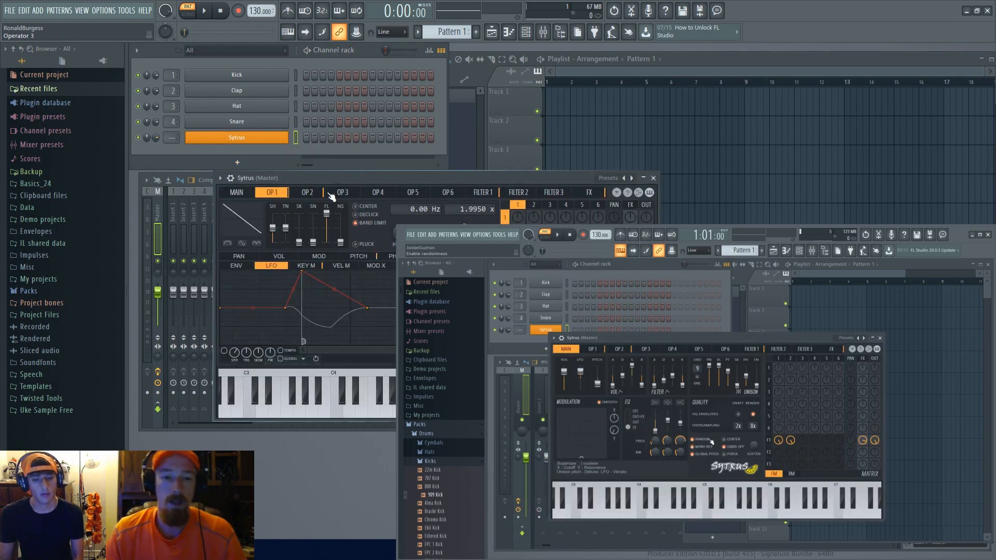
# Step: Reposition the Sytrus plugin window beside the channel rack
pyautogui.moveTo(453, 179); pyautogui.dragTo(514, 134)
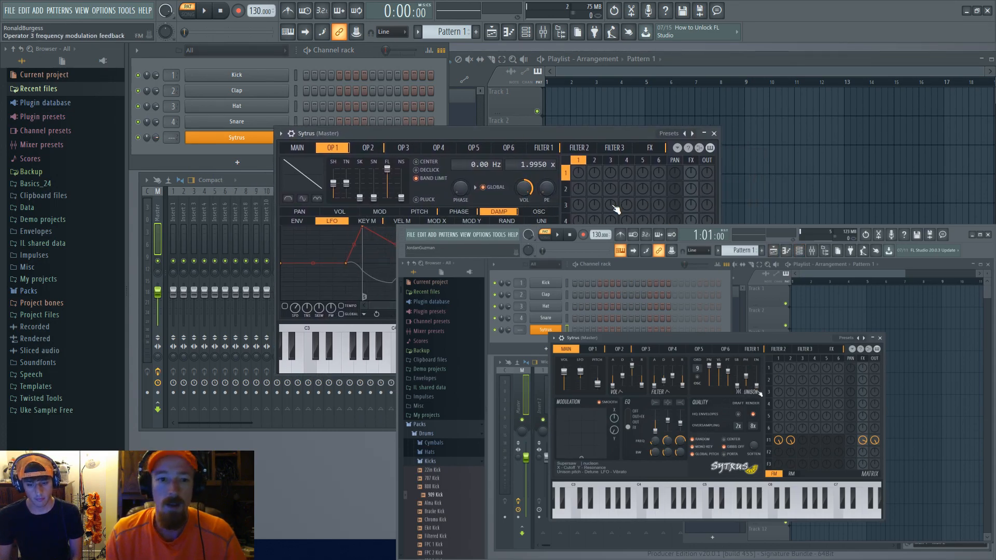
pyautogui.moveTo(371, 149); pyautogui.dragTo(330, 152)
pyautogui.moveTo(367, 213); pyautogui.dragTo(297, 216)
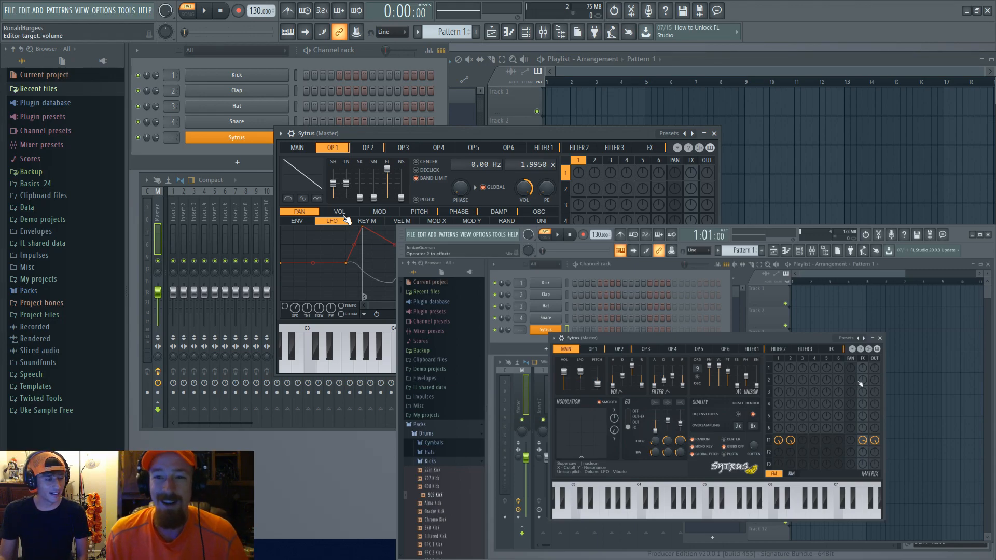
# Step: Load the Default preset in Sytrus from its presets menu
pyautogui.rightClick(686, 134)
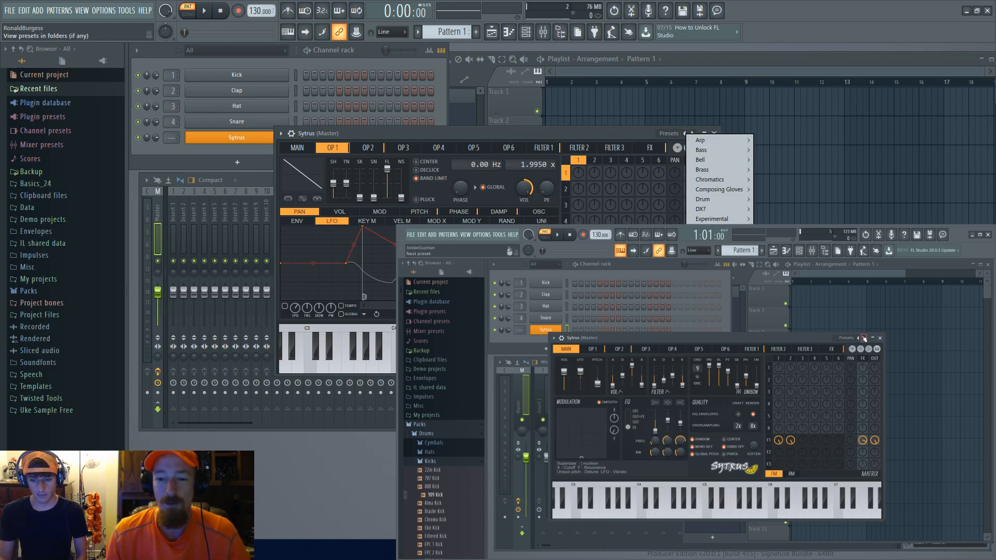
pyautogui.click(543, 134)
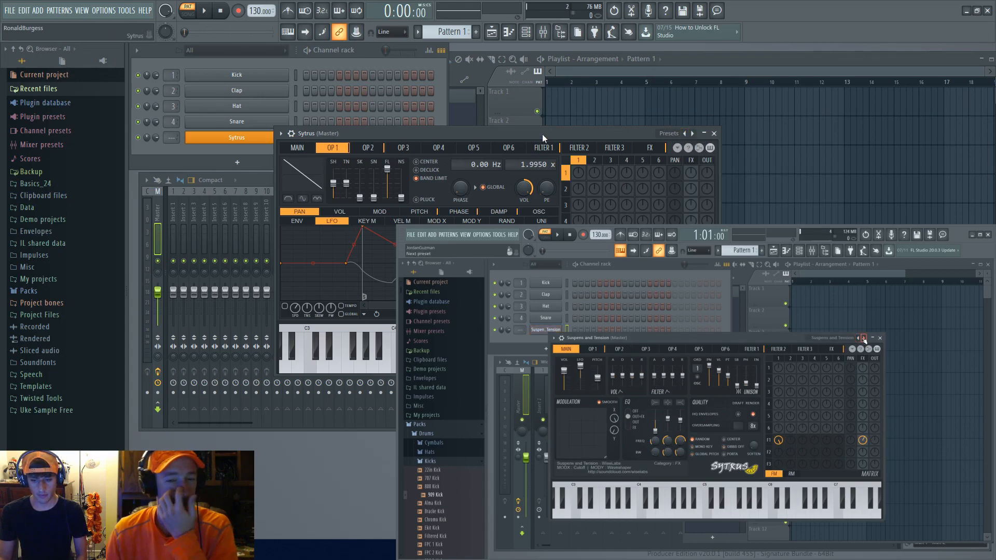
pyautogui.rightClick(685, 133)
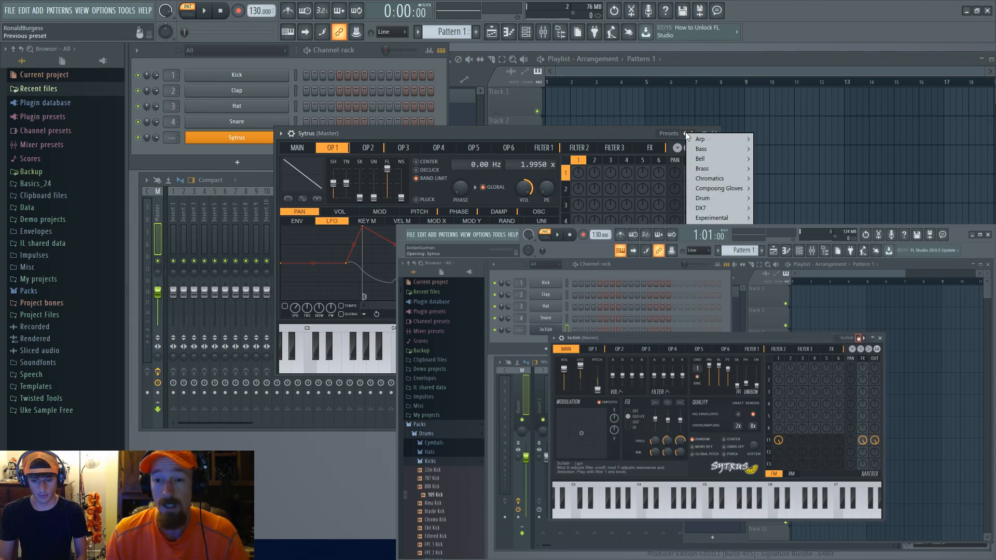
pyautogui.click(700, 356)
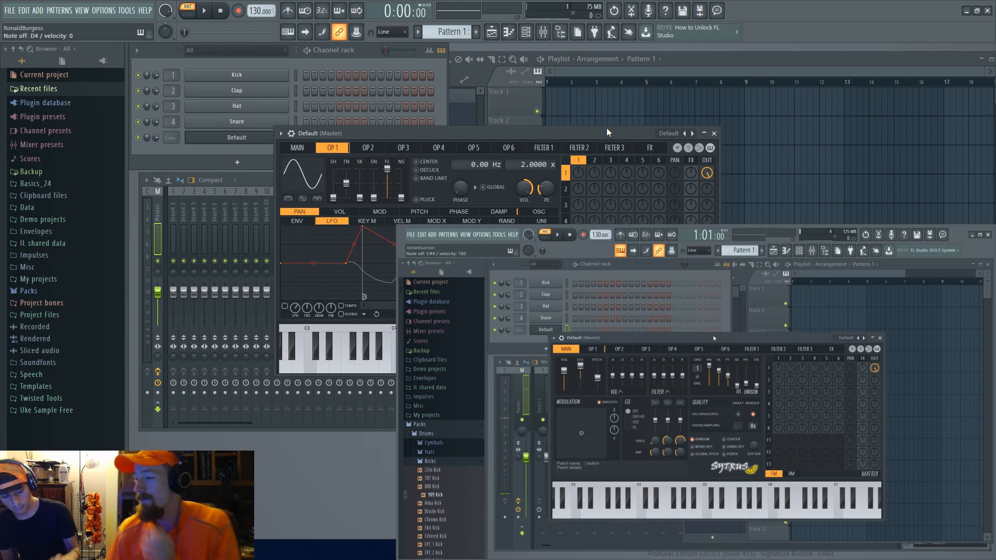
# Step: Look through the Sytrus Main and OP 1 pages
pyautogui.moveTo(607, 132); pyautogui.dragTo(530, 126)
pyautogui.click(287, 140)
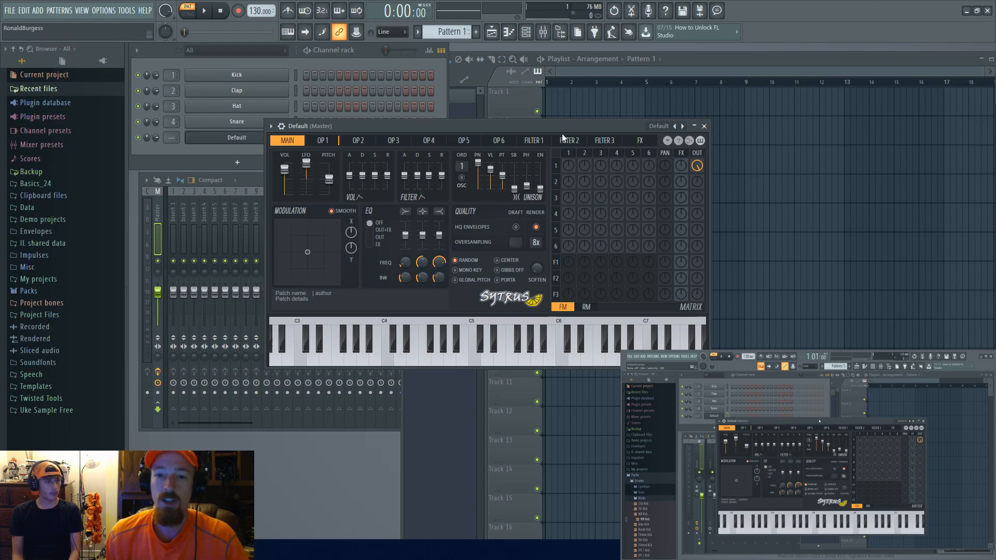
pyautogui.moveTo(561, 126); pyautogui.dragTo(543, 126)
pyautogui.click(306, 139)
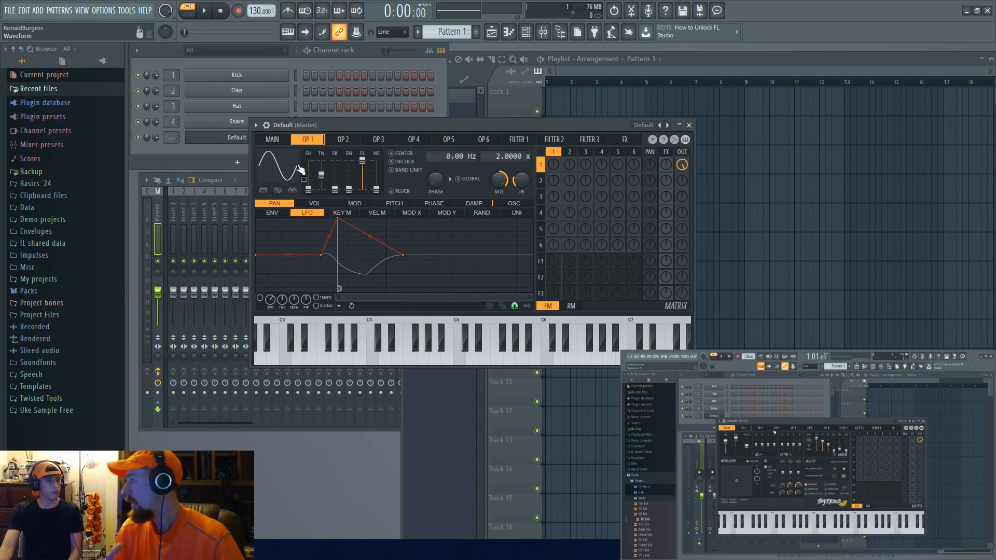
pyautogui.moveTo(350, 141); pyautogui.dragTo(295, 145)
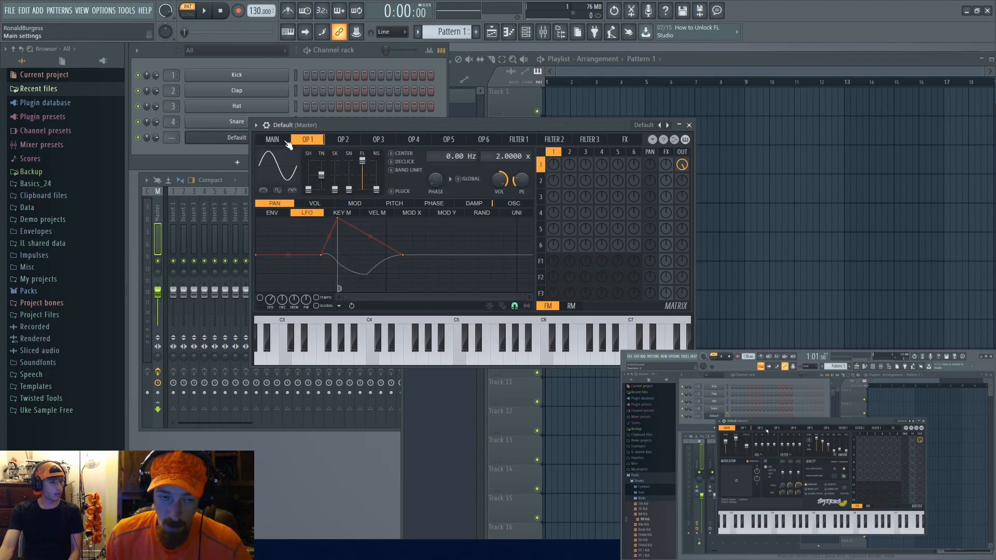
pyautogui.click(281, 141)
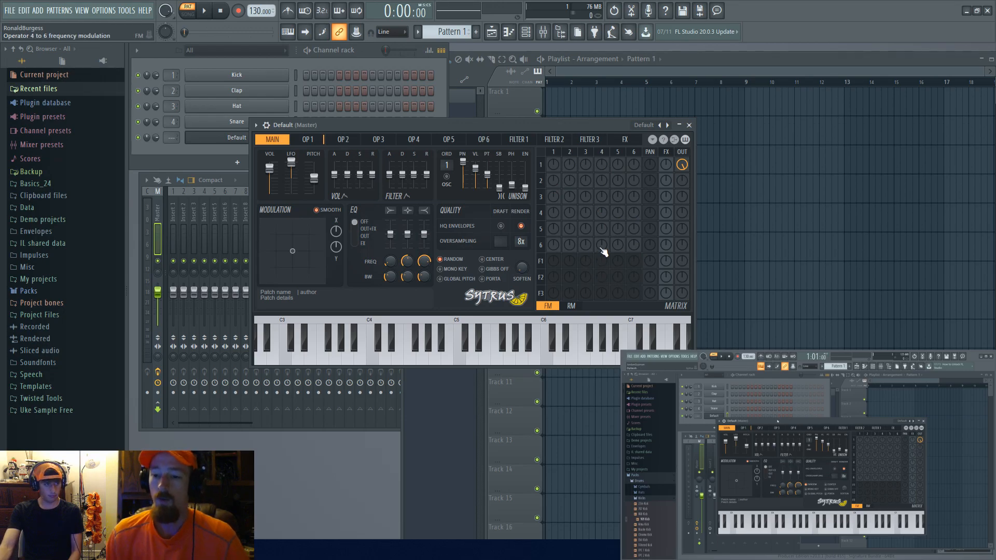
# Step: Move the Sytrus window and switch its matrix to RM mode
pyautogui.moveTo(456, 125); pyautogui.dragTo(474, 114)
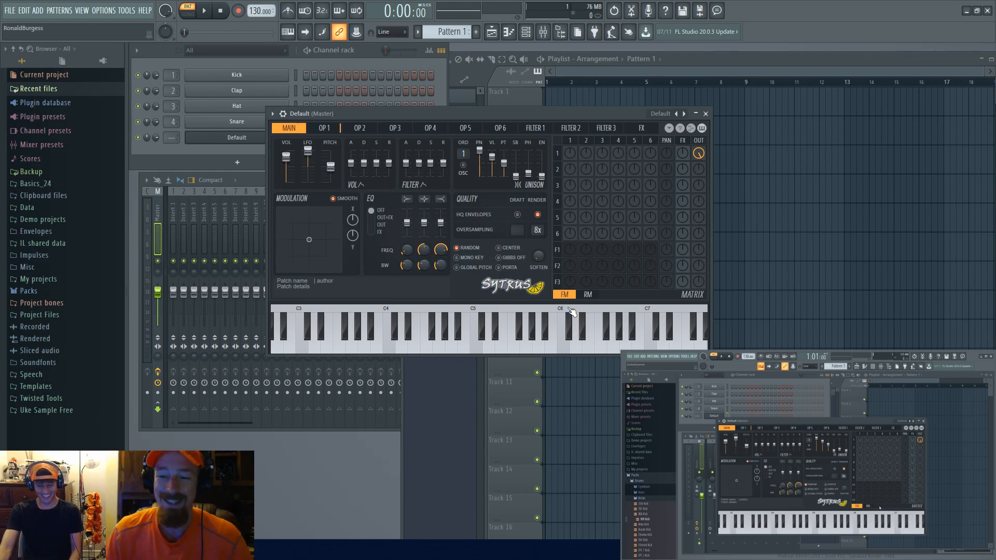
pyautogui.click(595, 296)
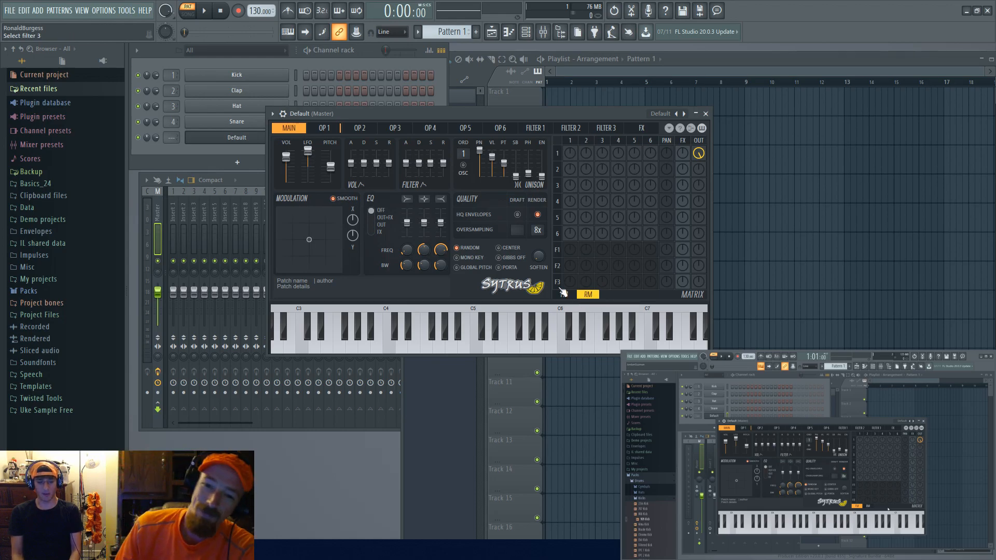
# Step: Switch the Sytrus matrix between FM and RM modes, try an RM modulation knob, and return to FM mode
pyautogui.click(572, 295)
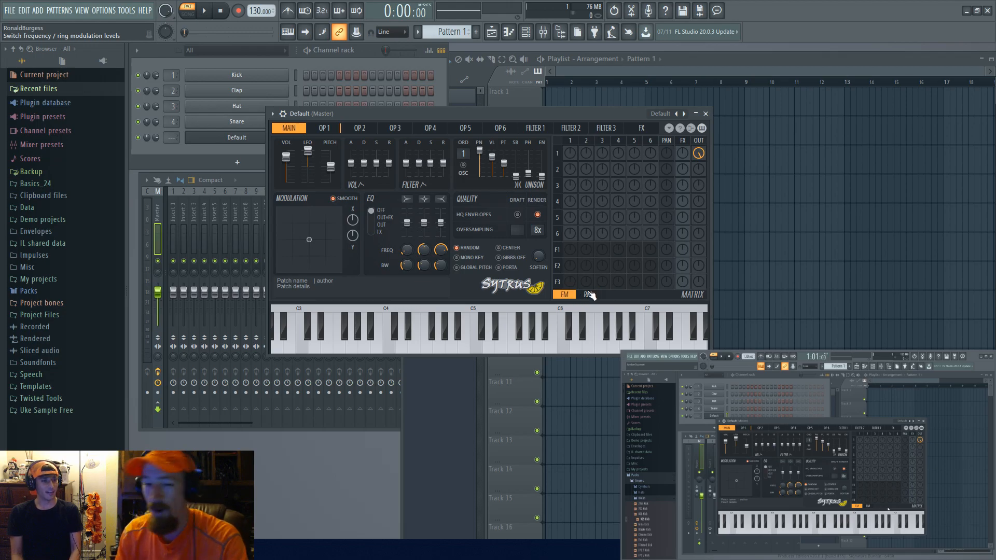
pyautogui.click(586, 295)
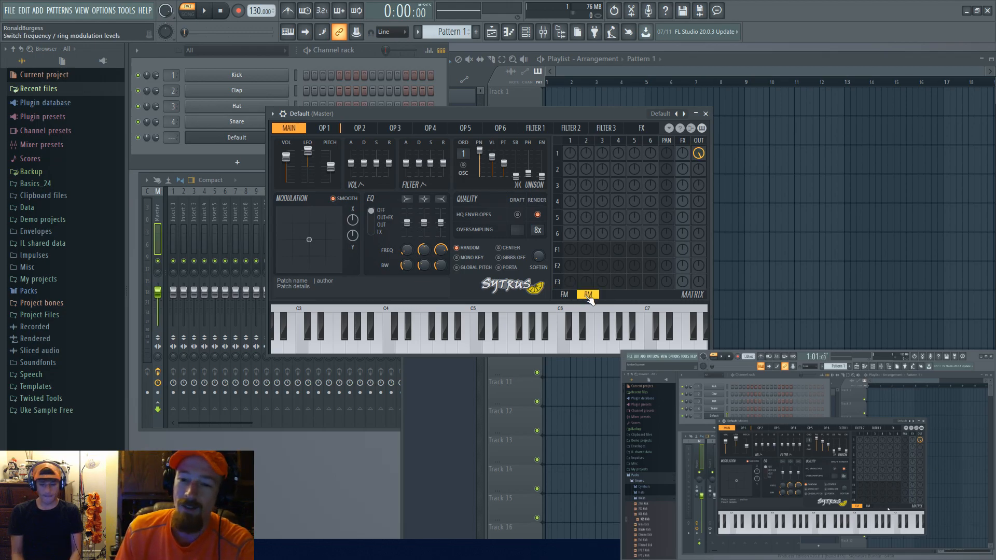
pyautogui.moveTo(652, 197); pyautogui.dragTo(652, 192)
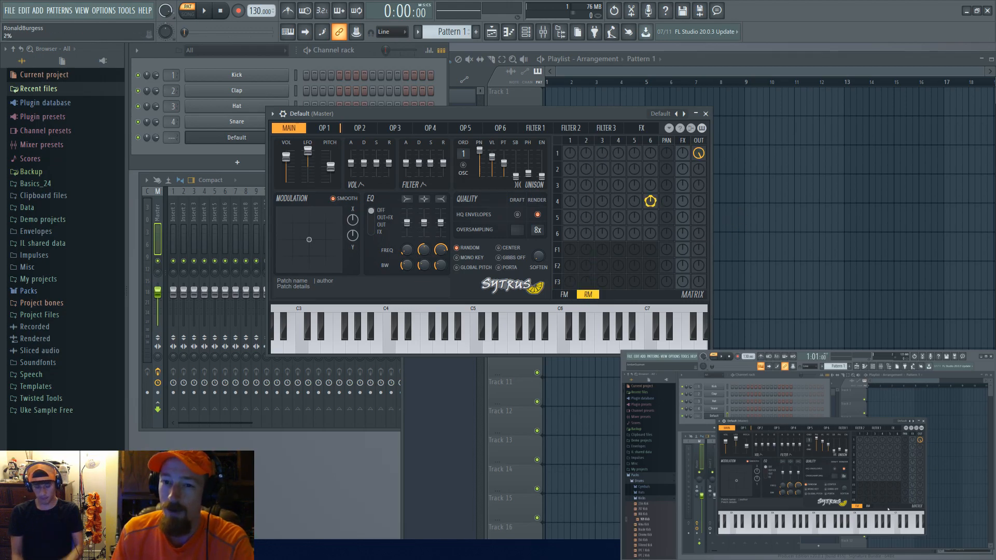
pyautogui.click(565, 294)
pyautogui.moveTo(586, 233); pyautogui.dragTo(587, 242)
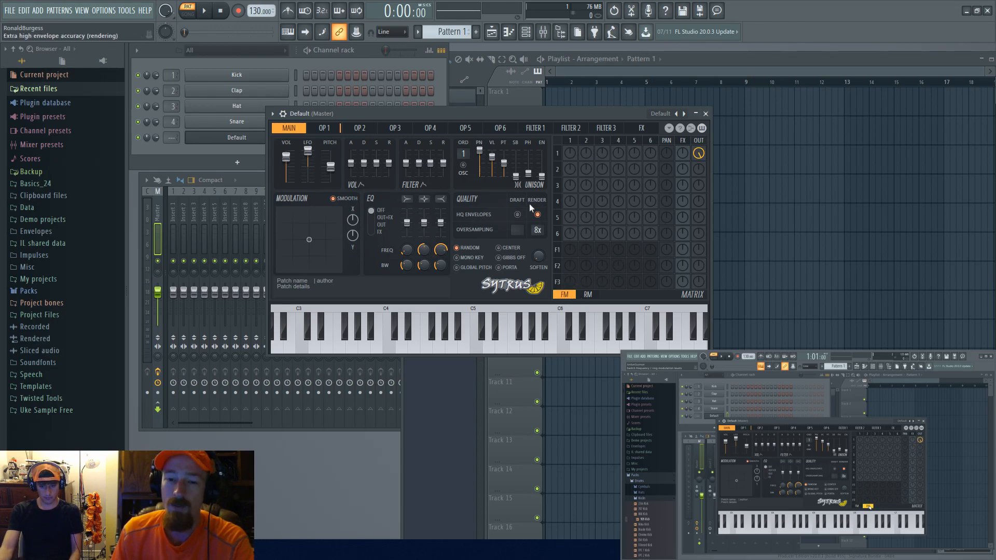
# Step: Shift the Sytrus window slightly and flip between the Main and OP 1 pages
pyautogui.moveTo(593, 114); pyautogui.dragTo(579, 121)
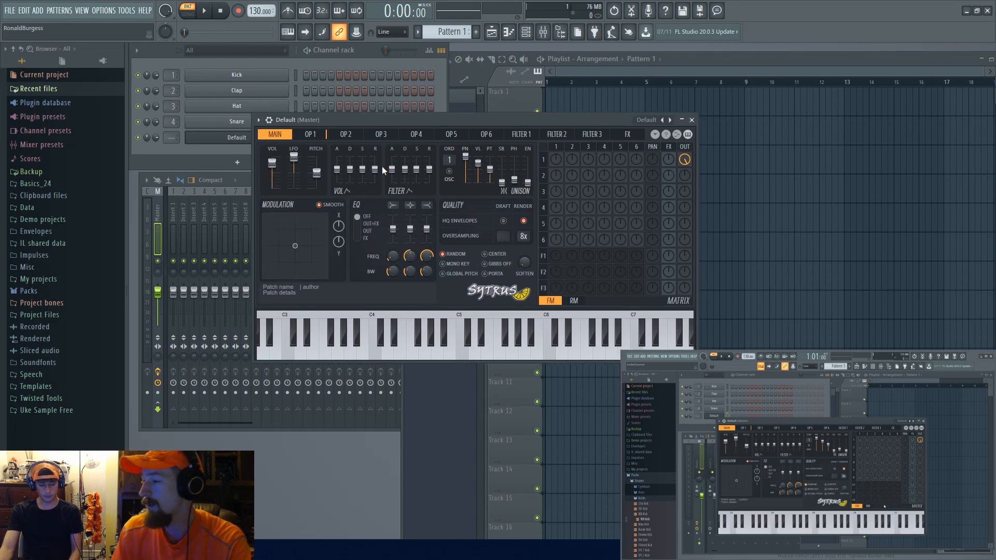
pyautogui.click(472, 134)
pyautogui.click(275, 134)
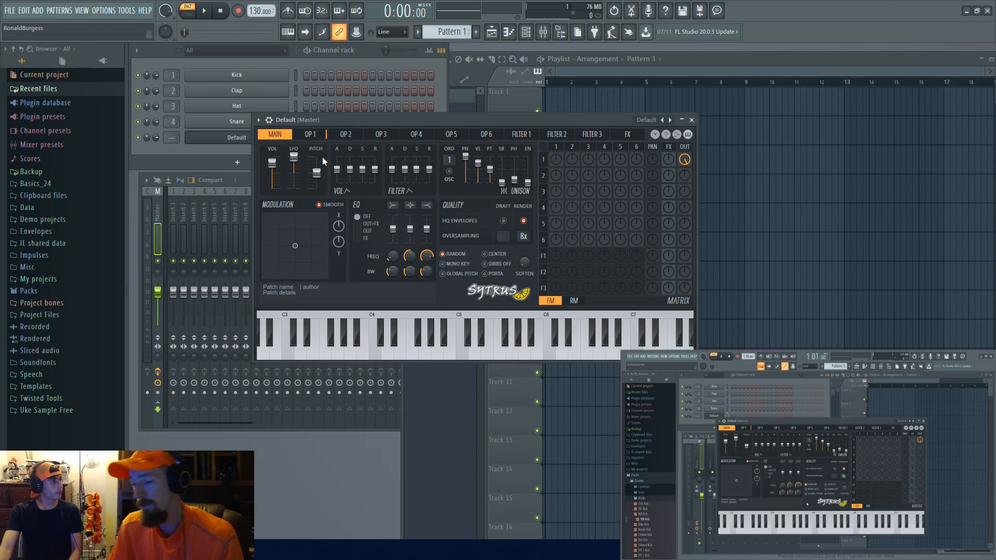
pyautogui.click(311, 135)
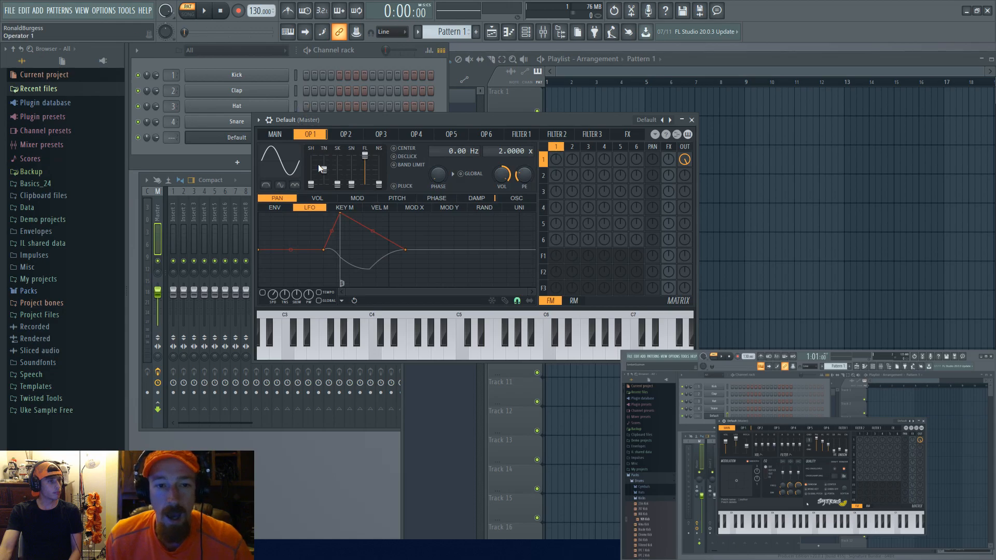
pyautogui.click(283, 136)
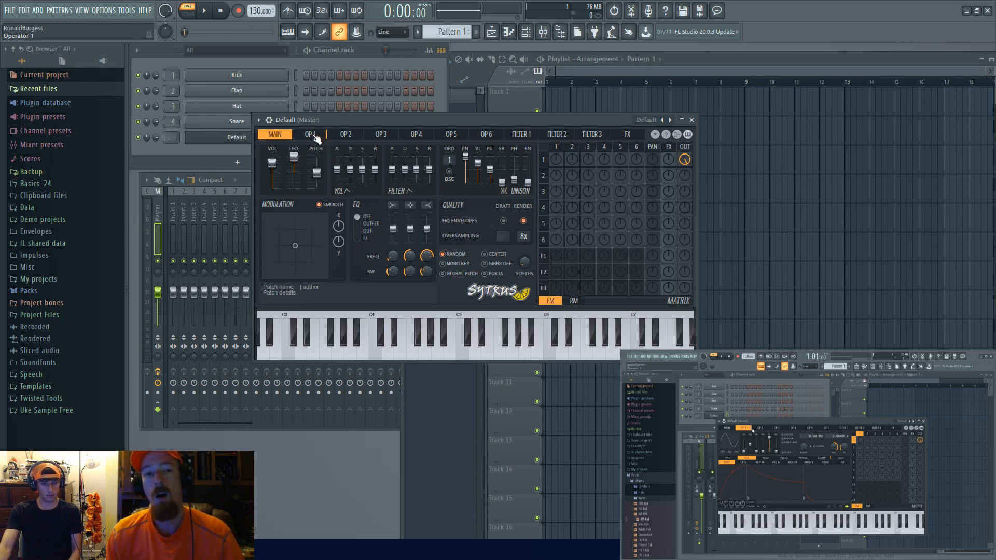
pyautogui.click(312, 136)
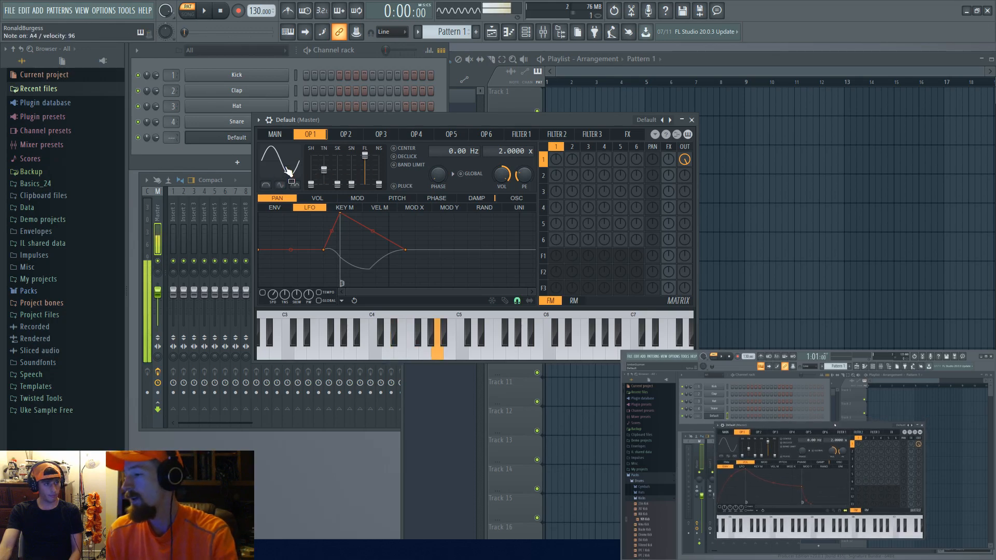
# Step: Open OP 2, change its waveform shape, and briefly raise then lower operator 2's output level in the matrix
pyautogui.click(346, 134)
pyautogui.moveTo(311, 185); pyautogui.dragTo(311, 167)
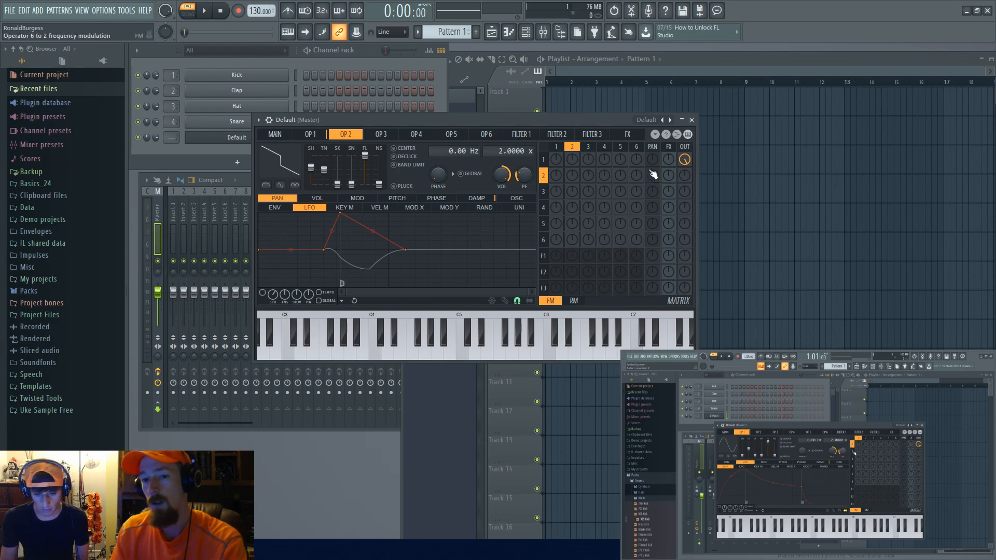
pyautogui.moveTo(685, 175); pyautogui.dragTo(685, 151)
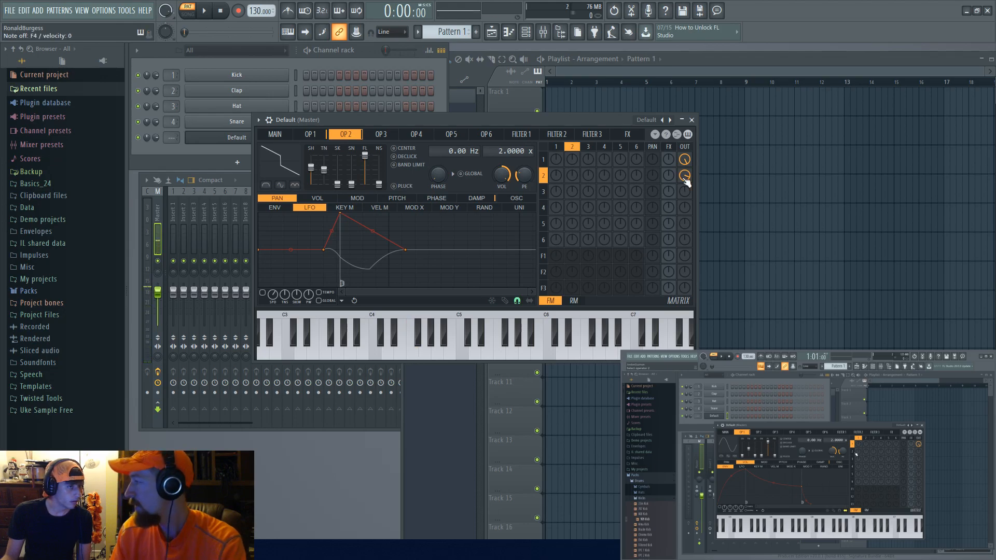
pyautogui.moveTo(684, 178); pyautogui.dragTo(684, 203)
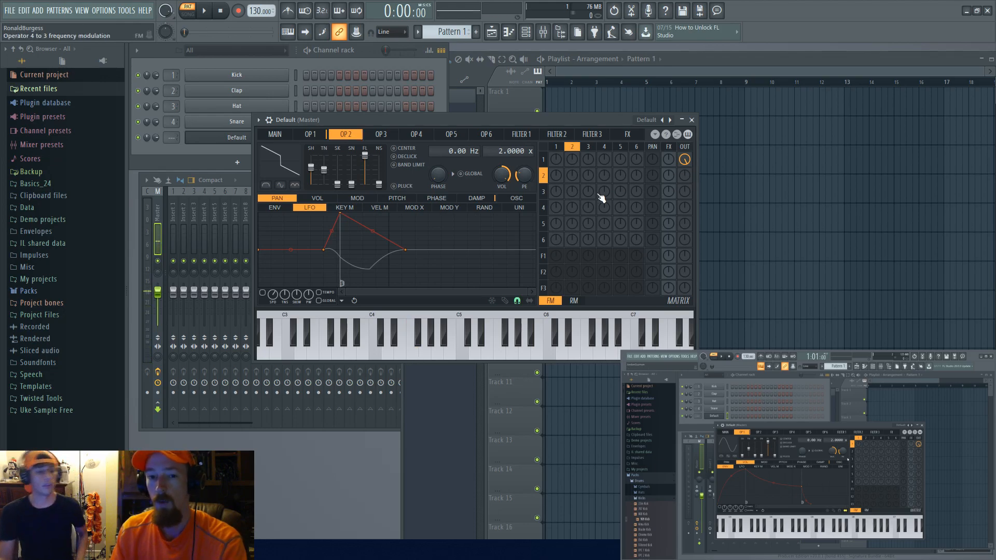
# Step: Select different operator rows in the matrix, ending on operator 1
pyautogui.click(544, 191)
pyautogui.click(544, 224)
pyautogui.click(543, 192)
pyautogui.click(544, 176)
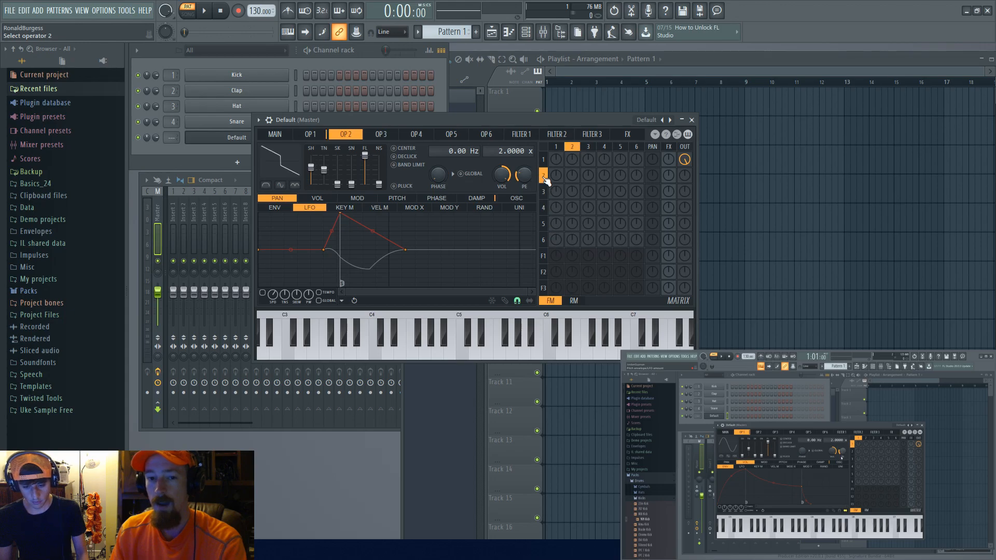
pyautogui.click(550, 159)
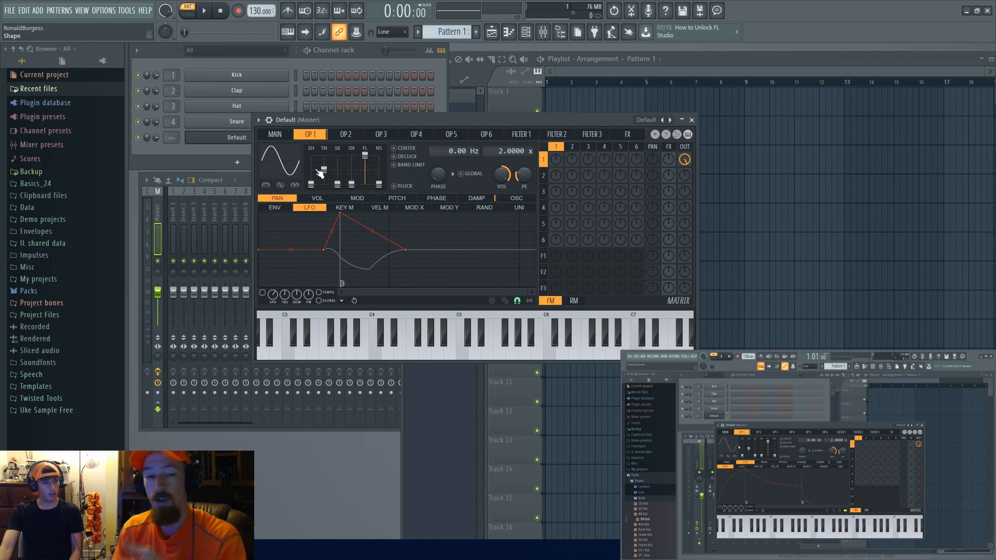
# Step: Browse operator 1's articulator targets and open the volume envelope
pyautogui.click(317, 199)
pyautogui.click(358, 198)
pyautogui.click(384, 198)
pyautogui.moveTo(382, 196); pyautogui.dragTo(331, 215)
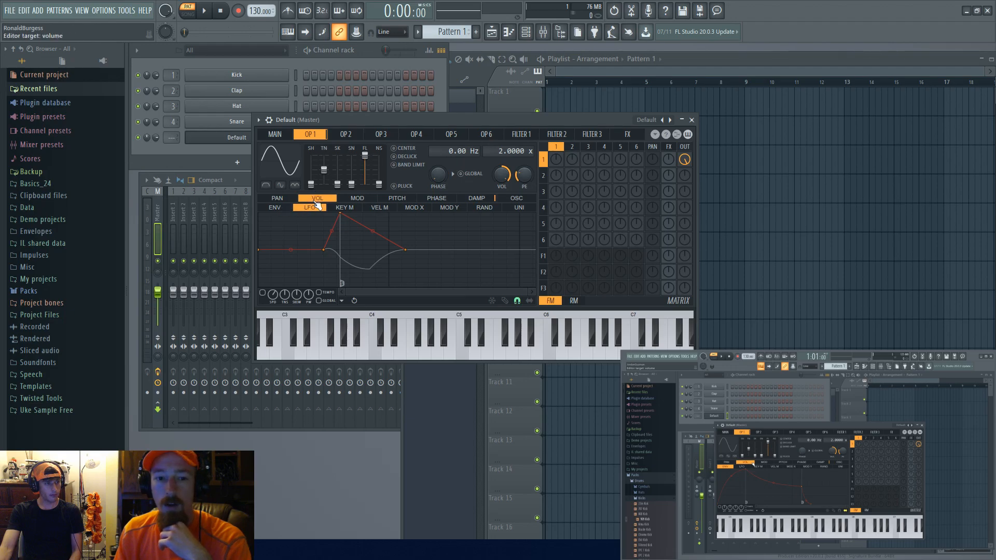
pyautogui.moveTo(286, 208); pyautogui.dragTo(311, 212)
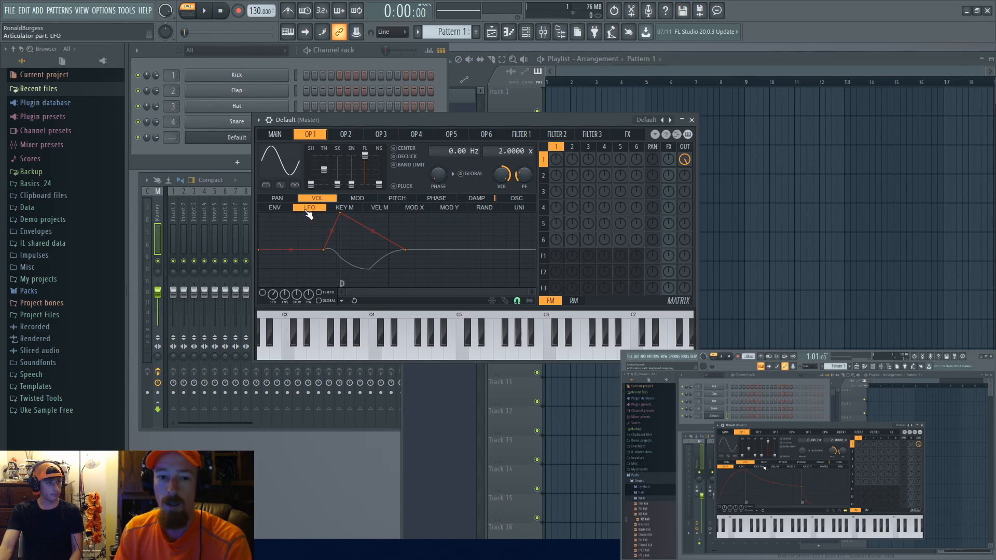
pyautogui.click(272, 208)
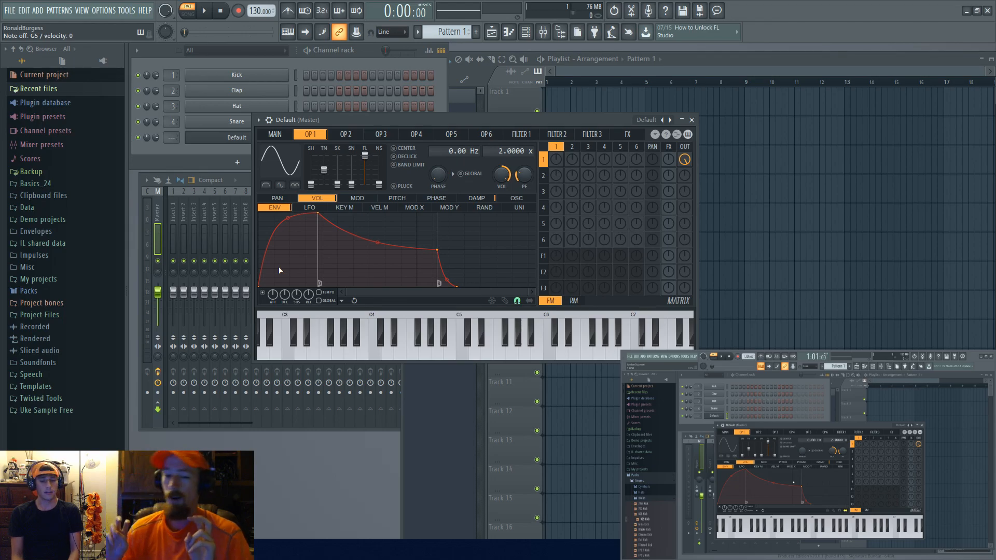
# Step: Experiment with the volume envelope's attack point and curve, settling on a short, sharp attack
pyautogui.moveTo(278, 266); pyautogui.dragTo(287, 234)
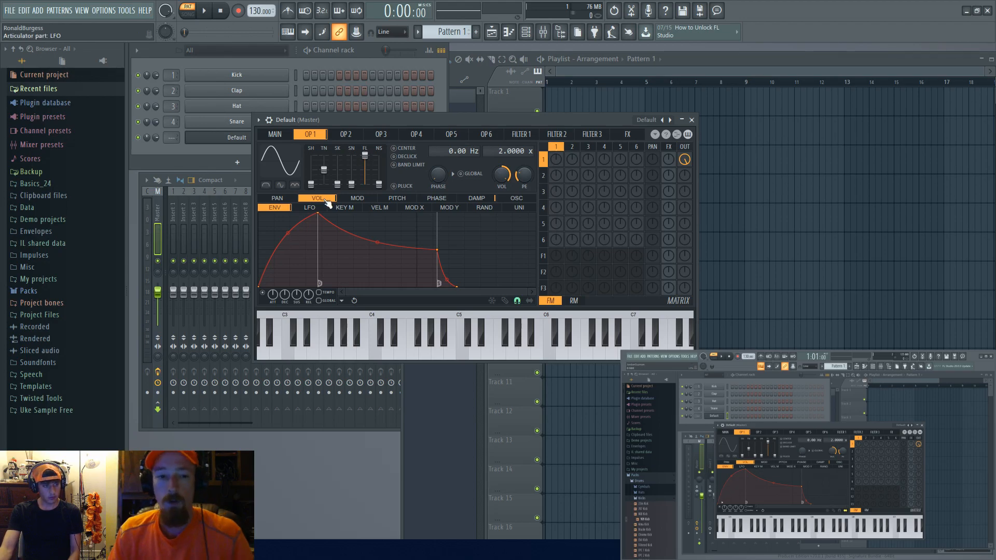
pyautogui.moveTo(318, 214); pyautogui.dragTo(258, 211)
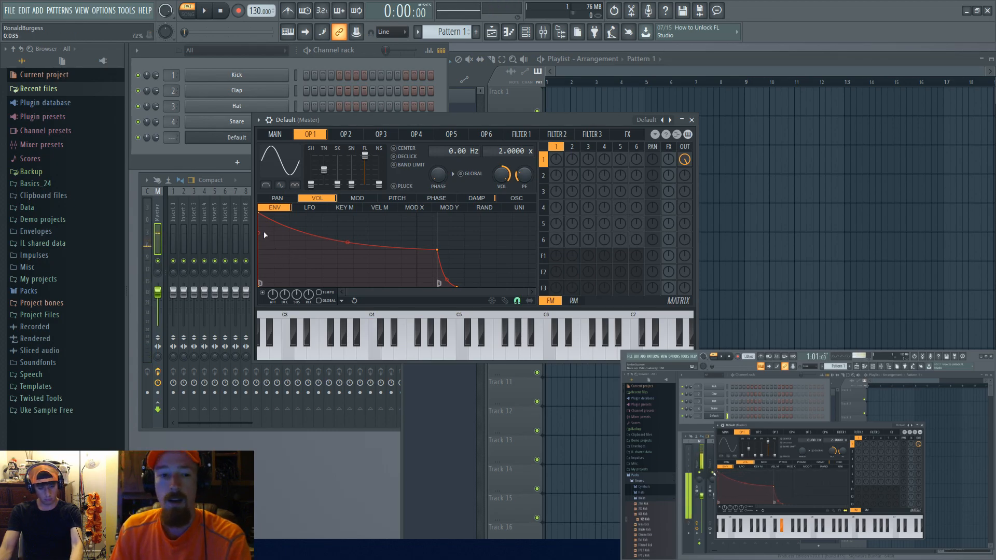
pyautogui.moveTo(259, 212); pyautogui.dragTo(417, 212)
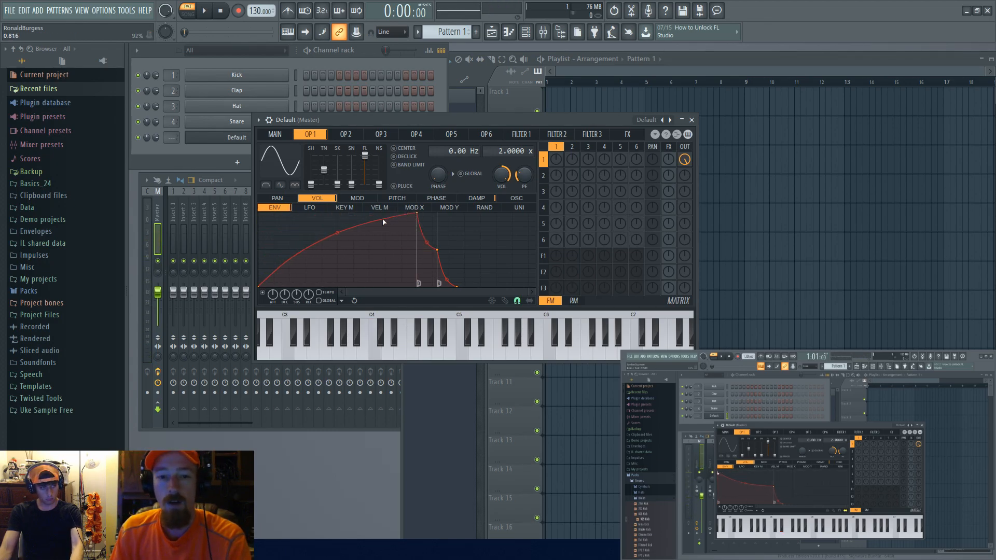
pyautogui.moveTo(337, 231); pyautogui.dragTo(298, 295)
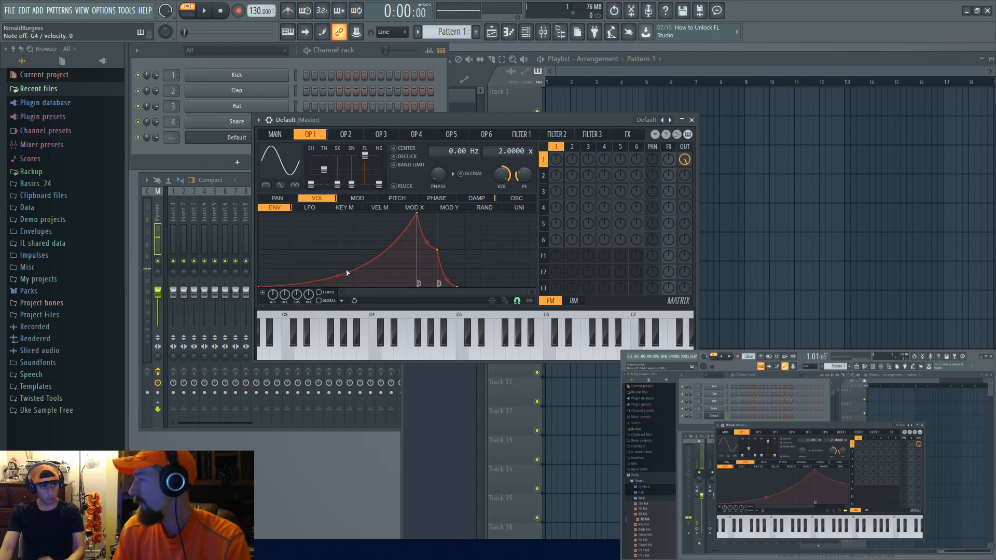
pyautogui.moveTo(419, 219); pyautogui.dragTo(273, 219)
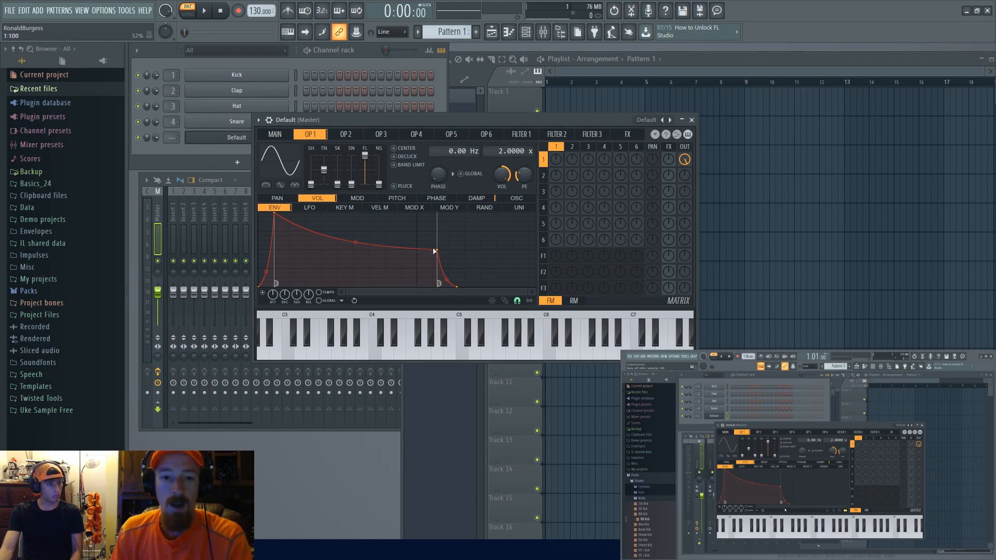
# Step: Reshape the envelope's decay and release points into a quick, plucky decay
pyautogui.moveTo(434, 251); pyautogui.dragTo(338, 245)
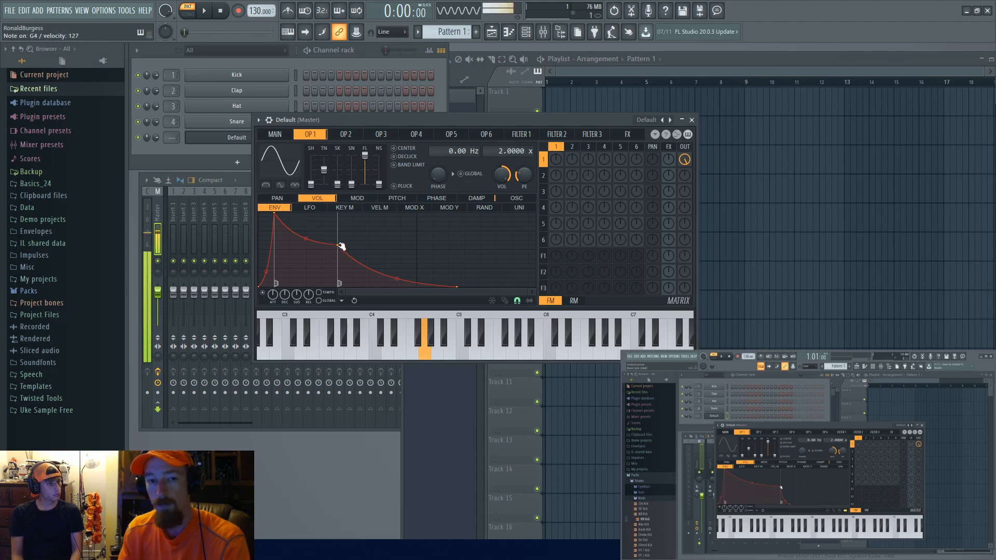
pyautogui.moveTo(339, 276); pyautogui.dragTo(339, 283)
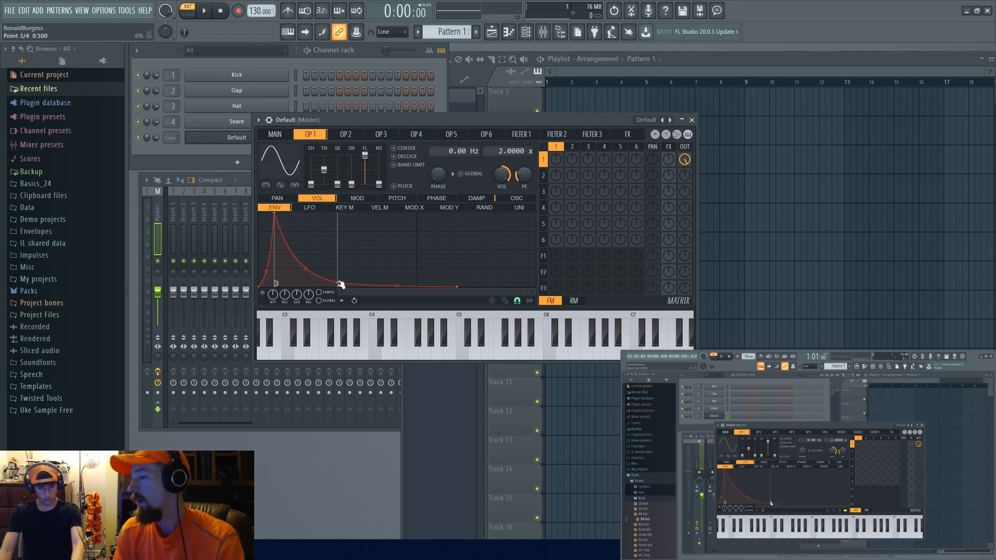
pyautogui.moveTo(340, 284); pyautogui.dragTo(338, 254)
pyautogui.moveTo(458, 288); pyautogui.dragTo(413, 297)
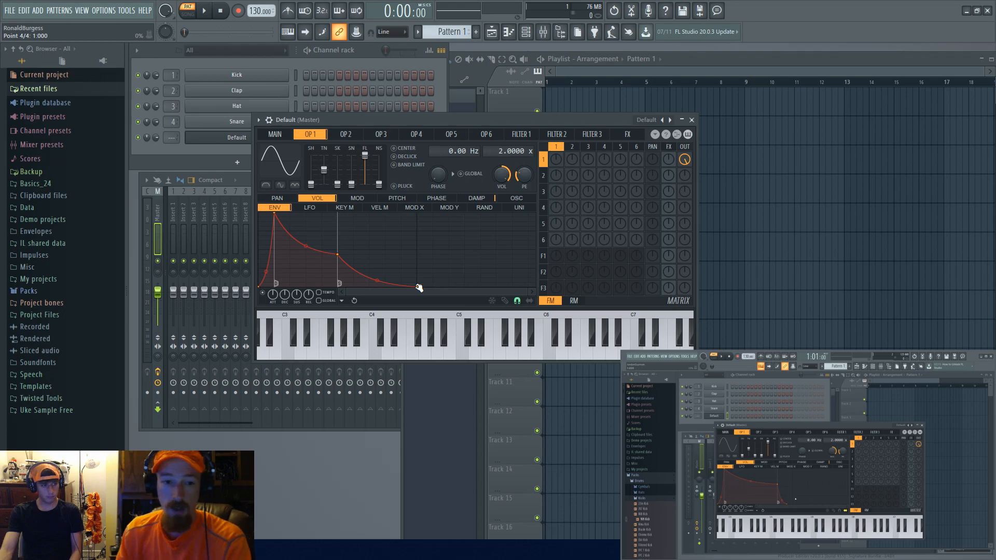
pyautogui.moveTo(337, 254); pyautogui.dragTo(281, 284)
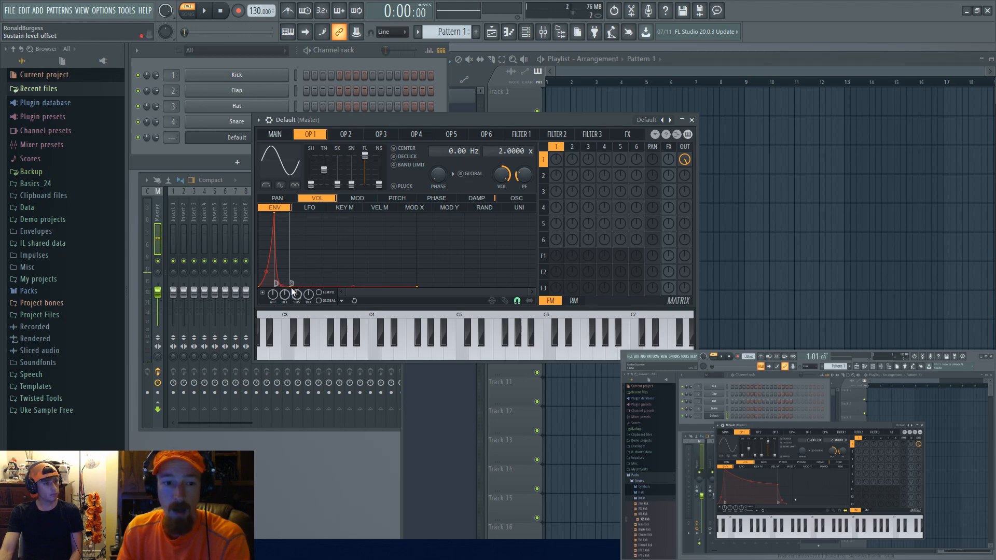
# Step: Adjust the envelope's sustain level and pull the release end point closer in
pyautogui.moveTo(291, 284); pyautogui.dragTo(289, 273)
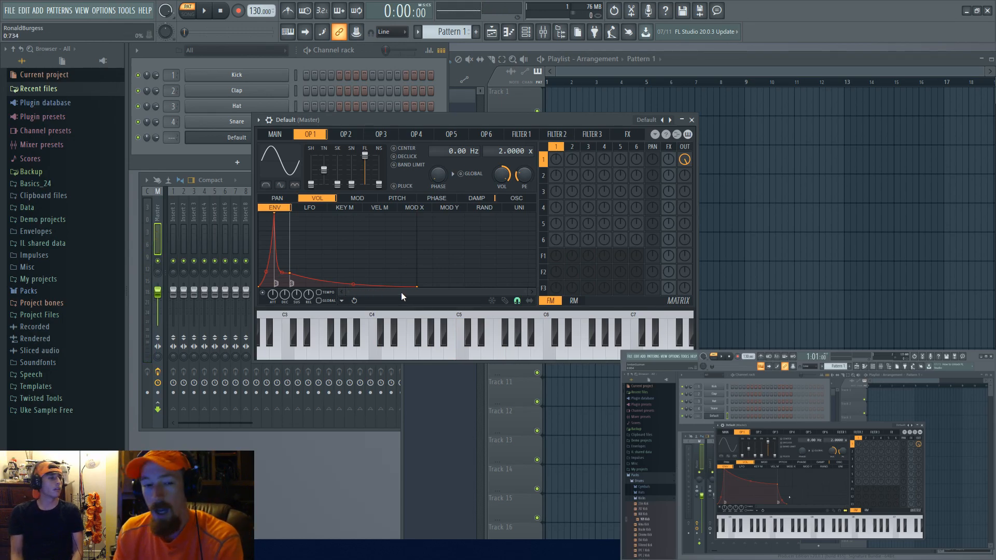
pyautogui.moveTo(418, 287); pyautogui.dragTo(349, 290)
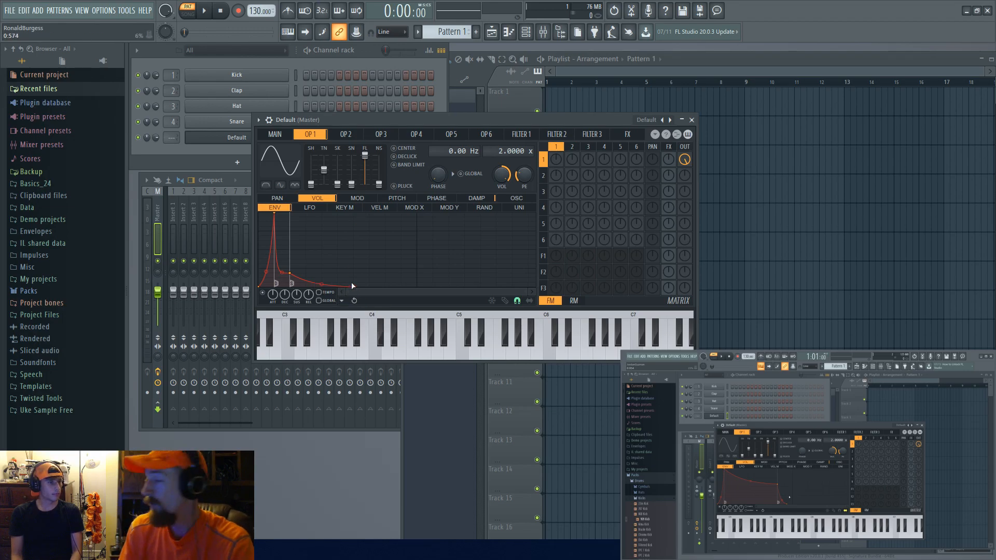
pyautogui.moveTo(352, 285); pyautogui.dragTo(357, 287)
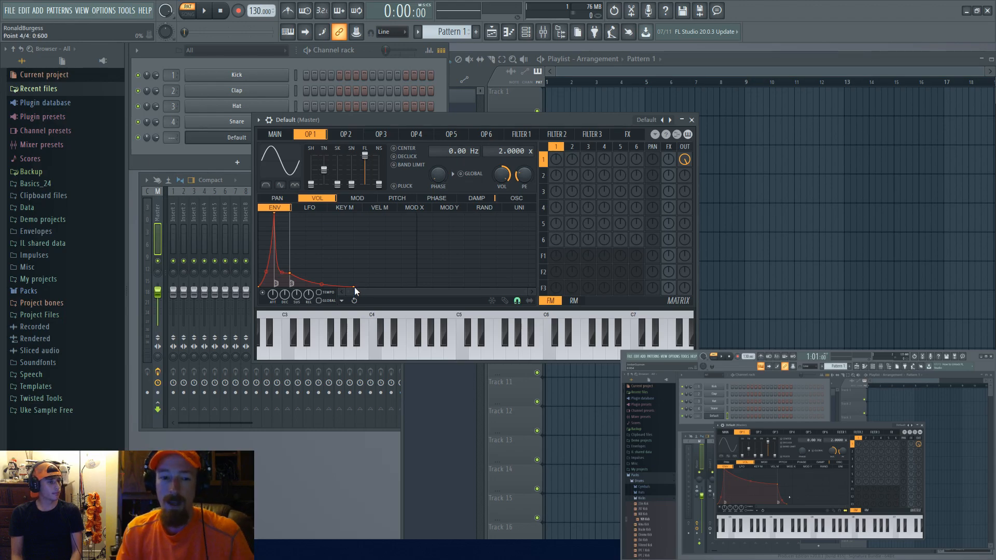
pyautogui.rightClick(353, 287)
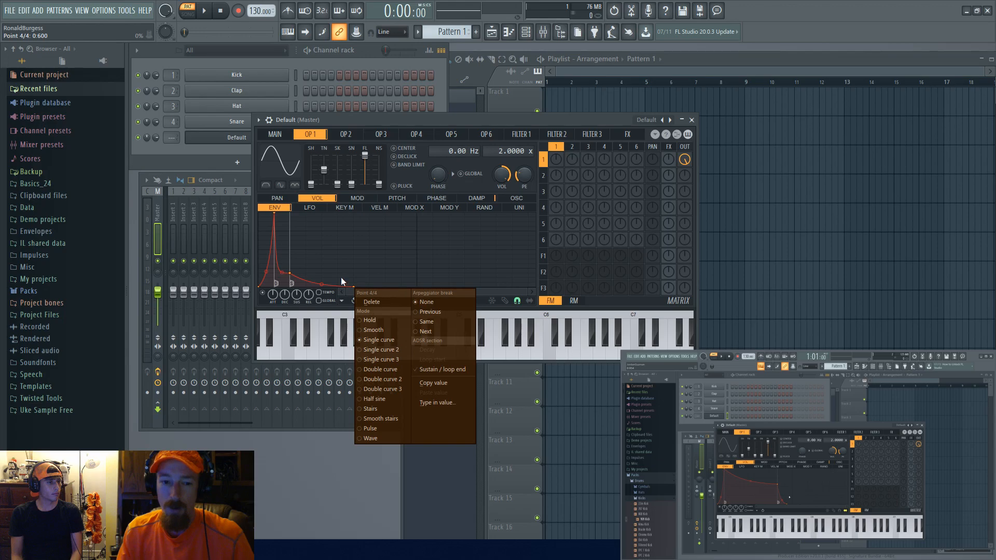
pyautogui.click(343, 278)
pyautogui.moveTo(355, 286); pyautogui.dragTo(358, 321)
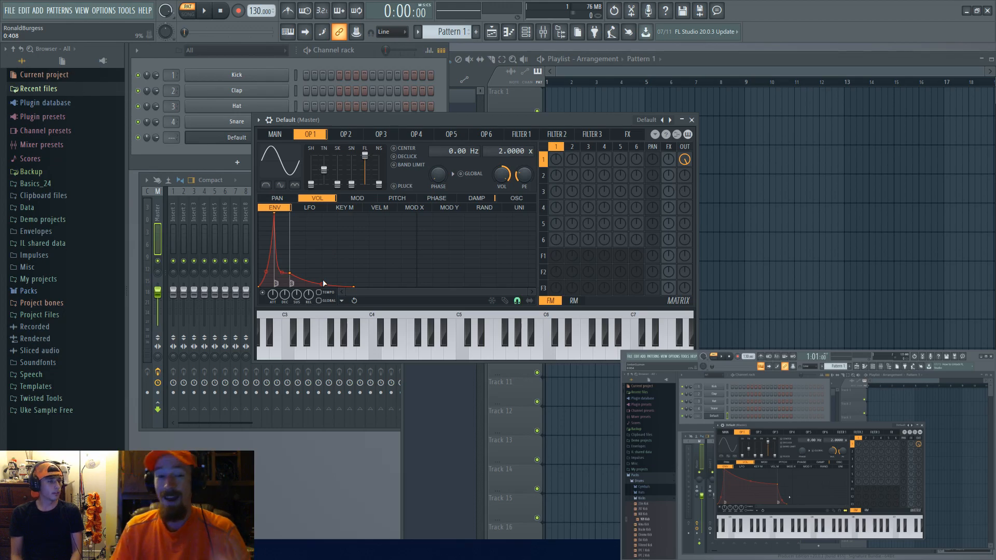
pyautogui.moveTo(487, 135); pyautogui.dragTo(312, 134)
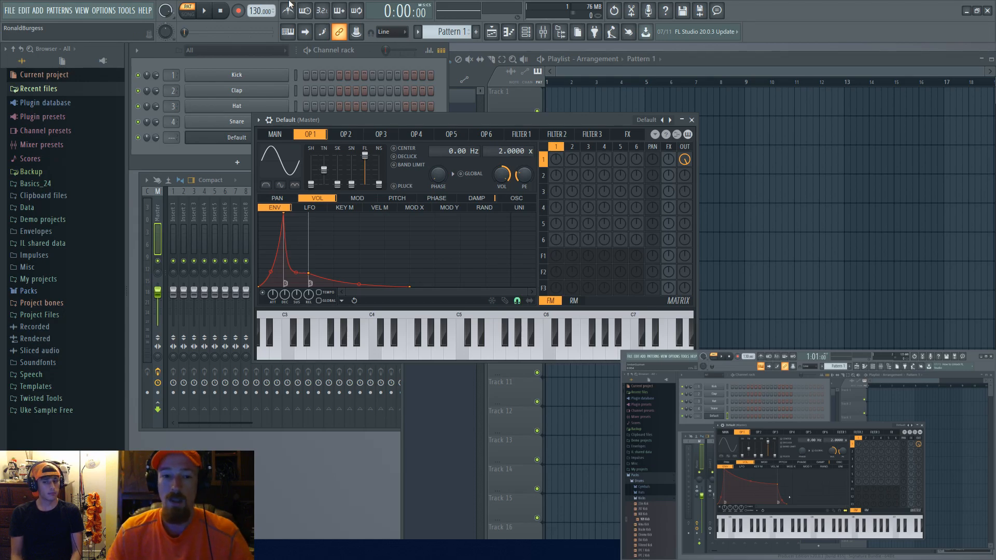
# Step: Return to the volume envelope and adjust the decay curve's tension
pyautogui.click(356, 198)
pyautogui.click(317, 198)
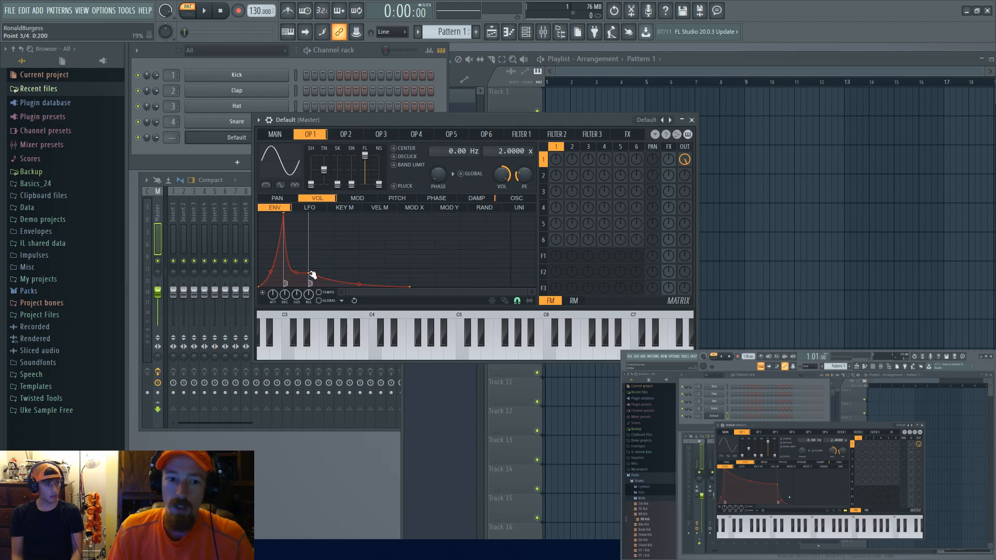
pyautogui.moveTo(297, 269); pyautogui.dragTo(295, 263)
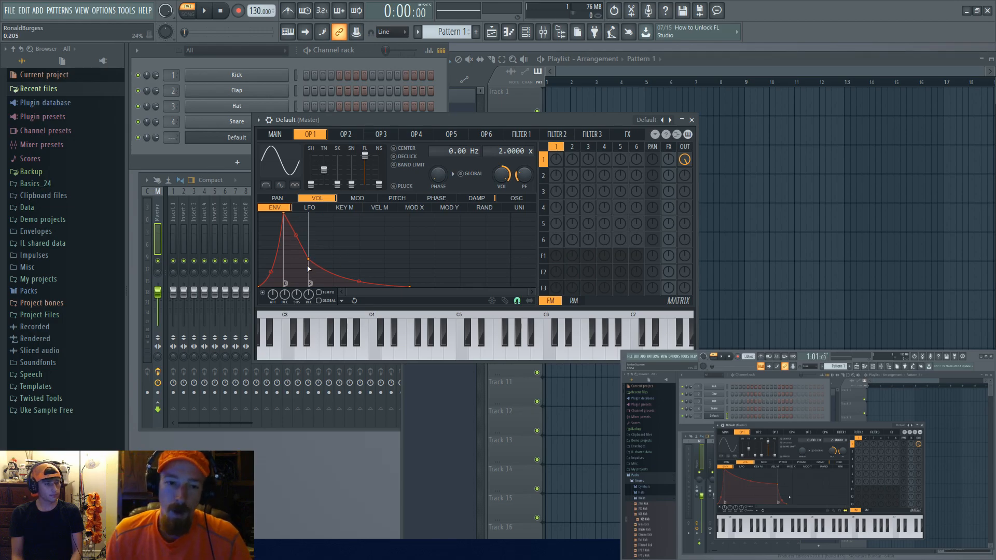
pyautogui.moveTo(295, 236); pyautogui.dragTo(295, 247)
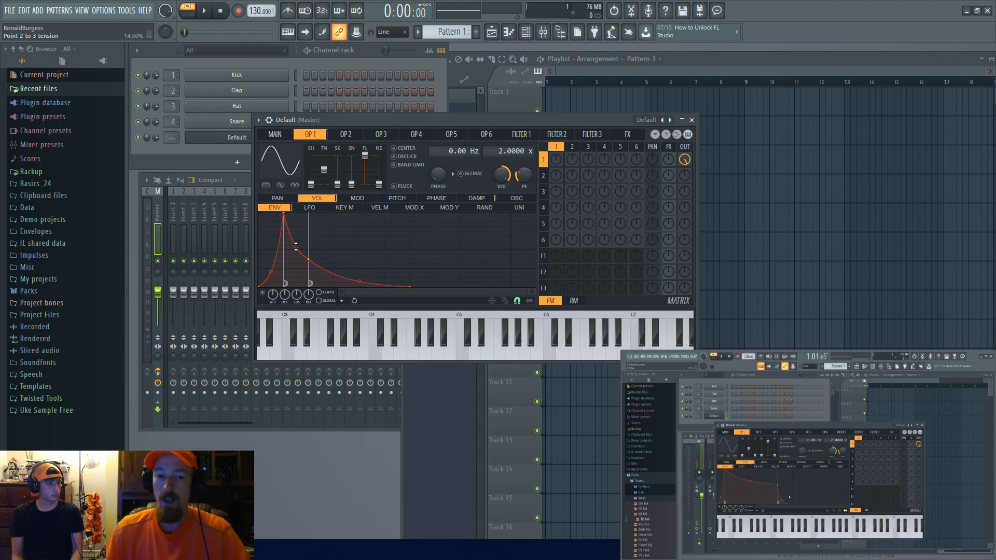
# Step: Add four extra points along the volume envelope's decay curve
pyautogui.rightClick(359, 245)
pyautogui.rightClick(384, 236)
pyautogui.rightClick(359, 269)
pyautogui.rightClick(334, 222)
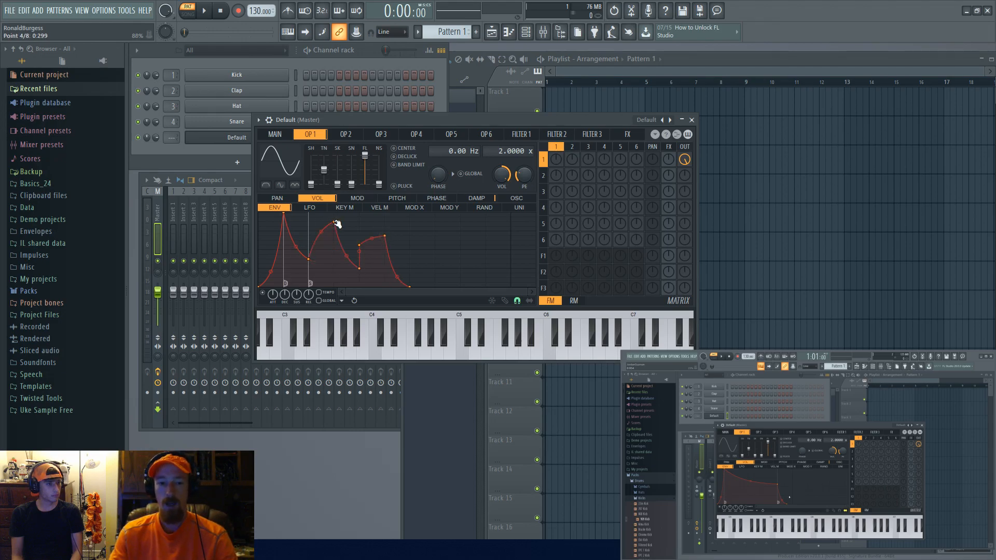
# Step: Delete the four added points from the volume envelope
pyautogui.rightClick(359, 269)
pyautogui.click(377, 284)
pyautogui.rightClick(359, 245)
pyautogui.click(377, 260)
pyautogui.rightClick(373, 237)
pyautogui.click(397, 251)
pyautogui.rightClick(335, 219)
pyautogui.click(358, 236)
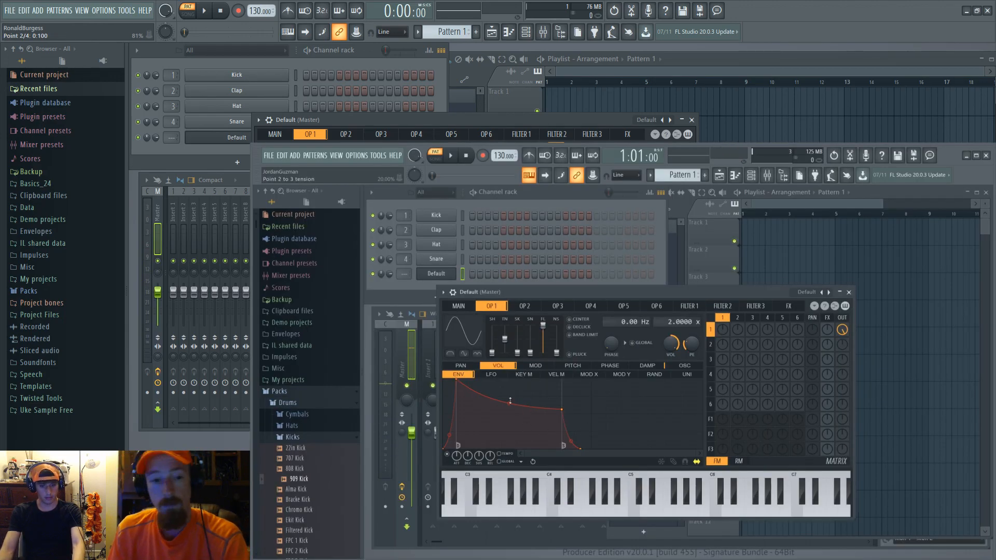
# Step: Pull the envelope's decay into a short pluck and nudge the attack peak slightly later
pyautogui.moveTo(509, 409); pyautogui.dragTo(493, 445)
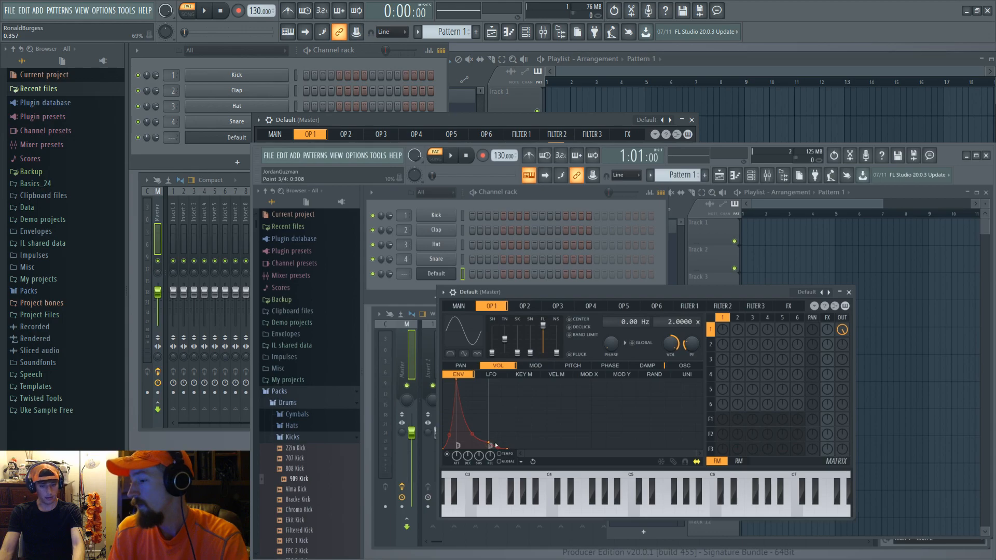
pyautogui.moveTo(509, 449); pyautogui.dragTo(631, 443)
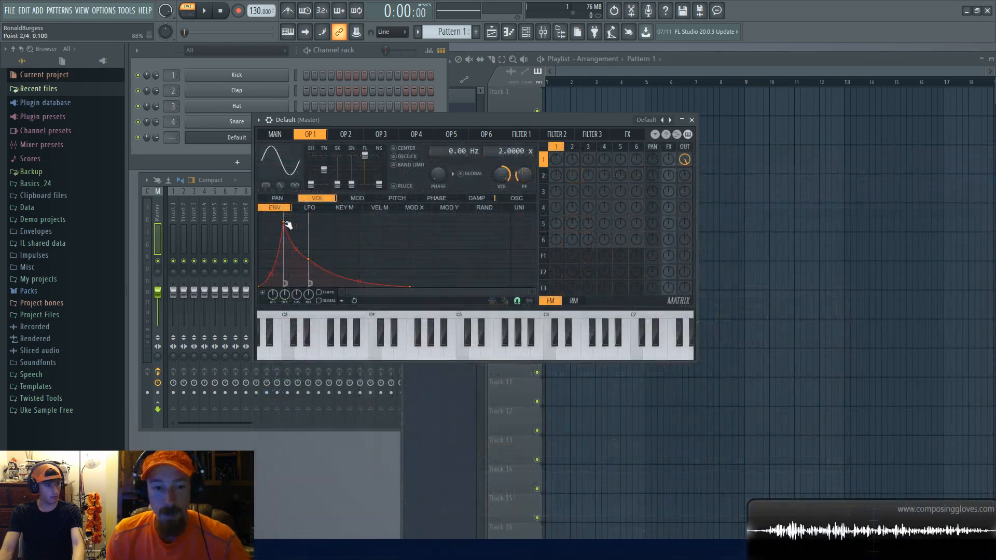
pyautogui.moveTo(286, 223)
pyautogui.mouseDown()
pyautogui.moveTo(285, 243)
pyautogui.moveTo(285, 212)
pyautogui.mouseUp()
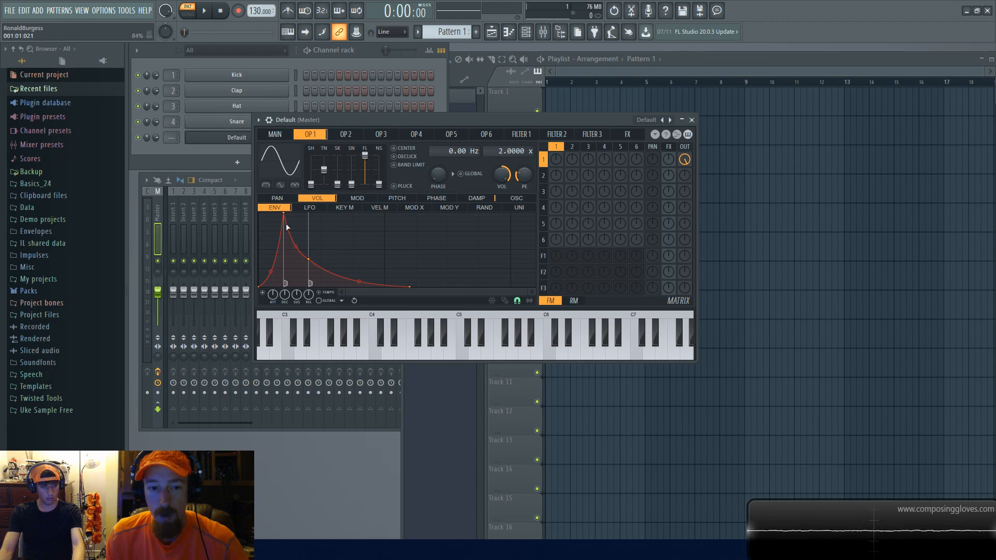
pyautogui.moveTo(285, 218); pyautogui.dragTo(290, 217)
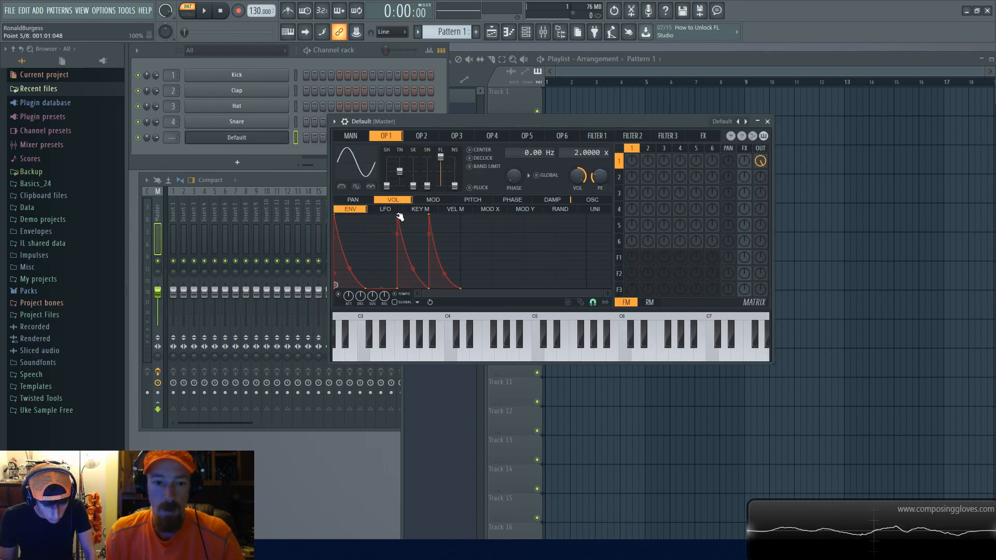
# Step: Load the Default ADSR.fnv state file into operator 1's volume envelope
pyautogui.rightClick(397, 214)
pyautogui.click(407, 228)
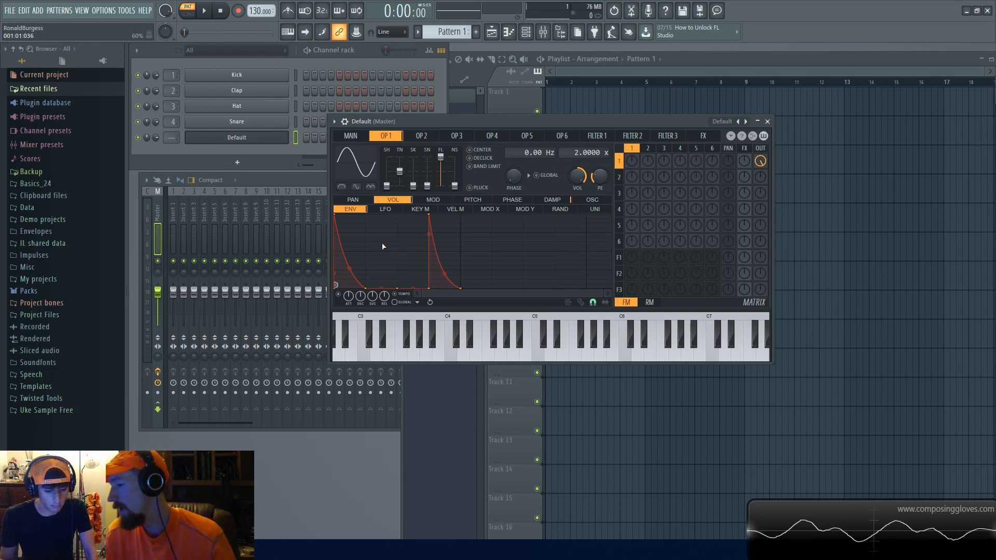
pyautogui.click(417, 302)
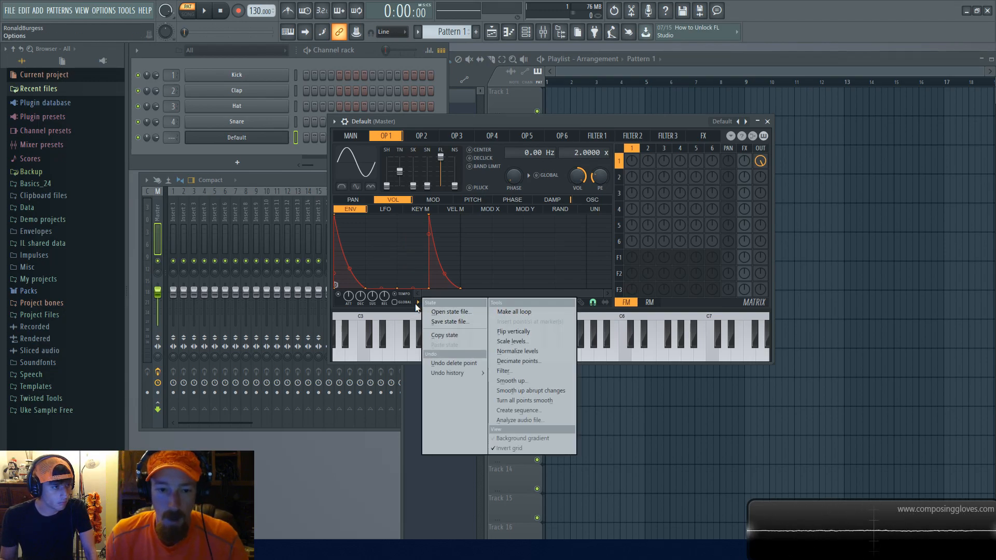
pyautogui.click(451, 313)
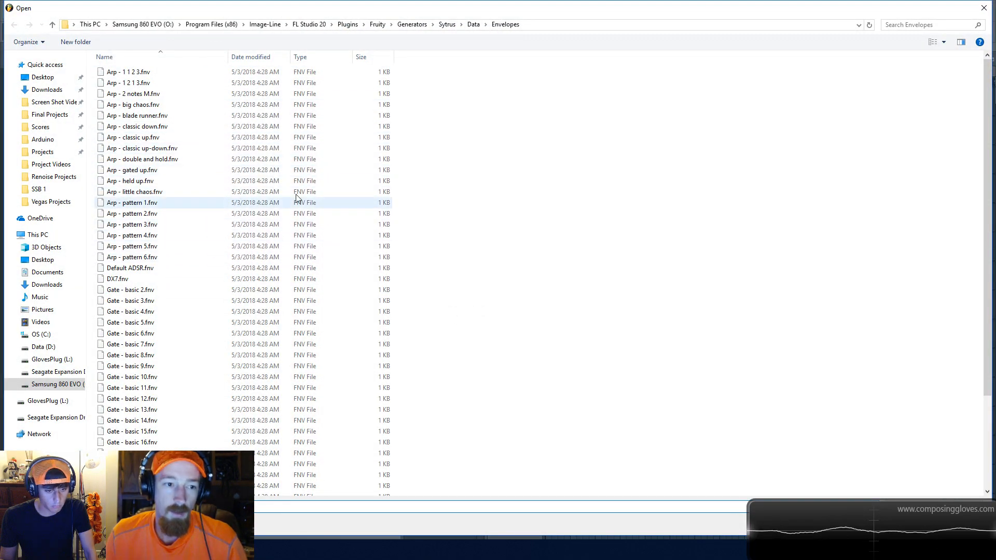
pyautogui.click(202, 268)
pyautogui.doubleClick(202, 268)
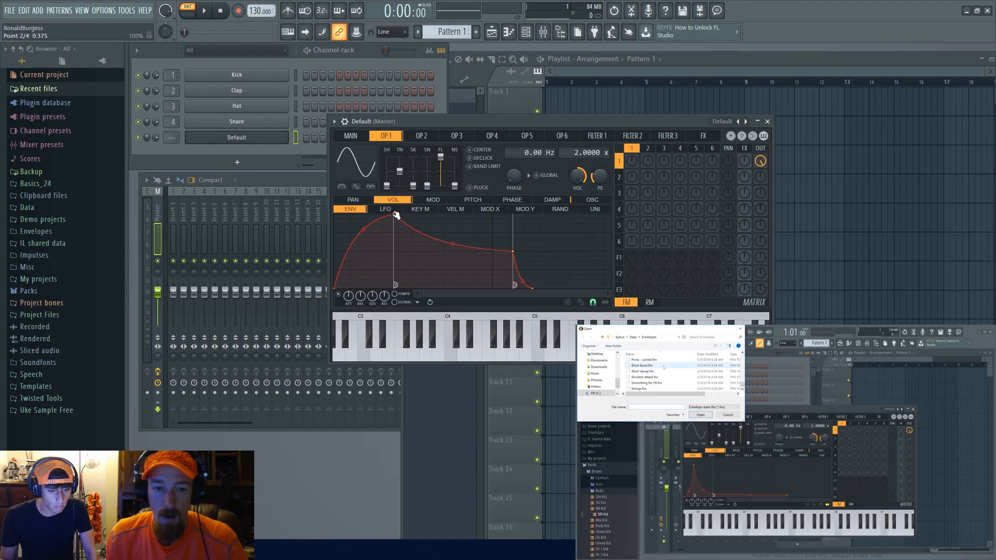
# Step: Shorten the attack by moving the envelope's peak point left and bend the attack curve's tension
pyautogui.moveTo(393, 214); pyautogui.dragTo(350, 213)
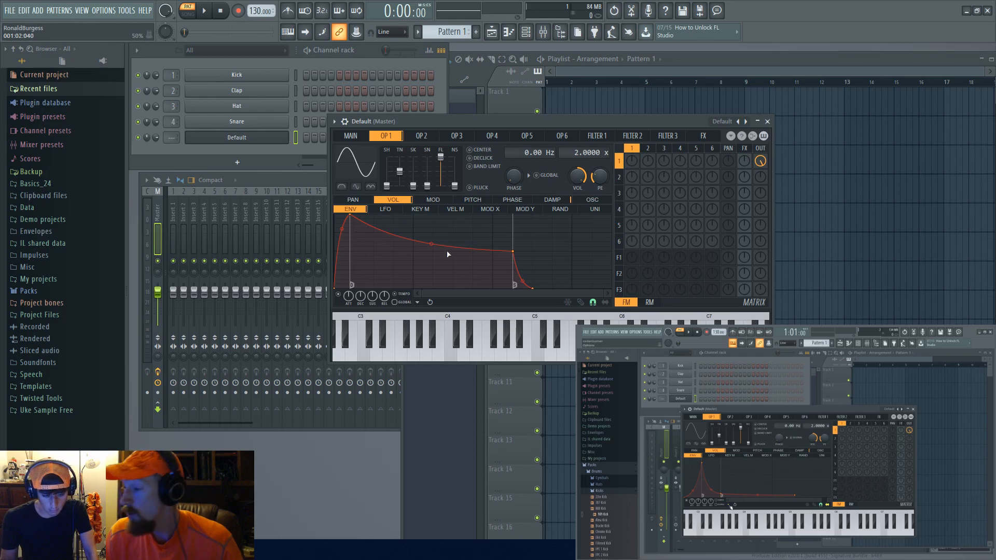
pyautogui.moveTo(355, 218); pyautogui.dragTo(358, 213)
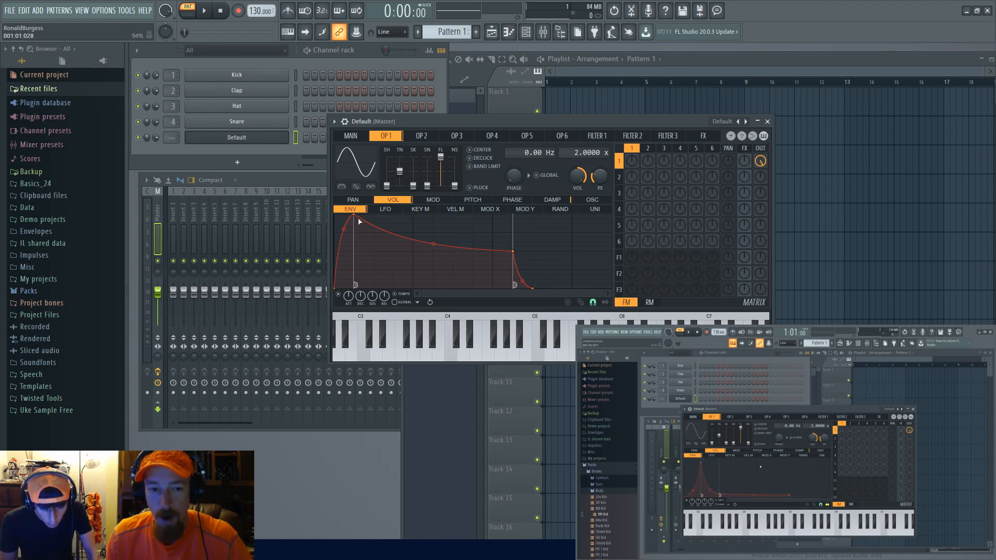
pyautogui.moveTo(353, 215); pyautogui.dragTo(344, 254)
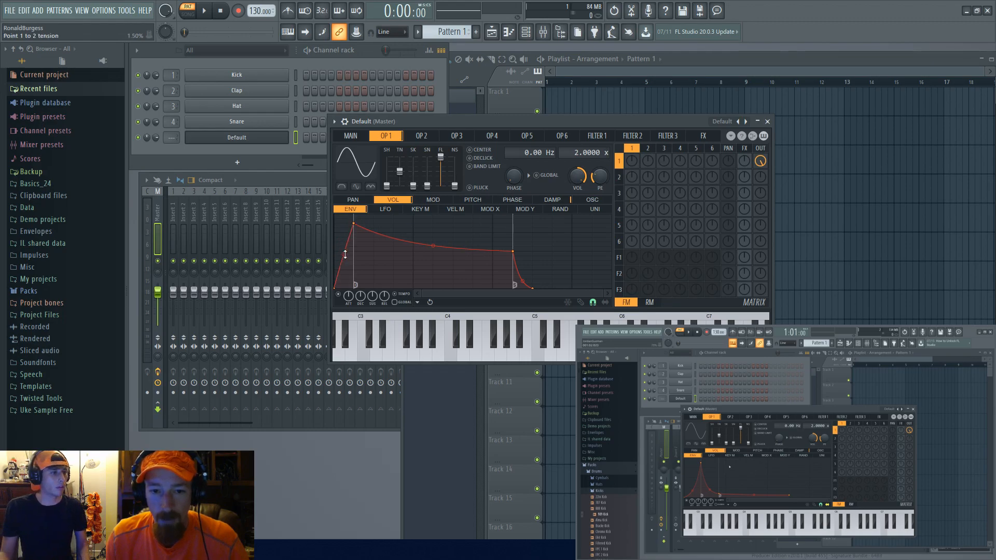
# Step: Pull the sustain and release end points closer in and lower the sustain level
pyautogui.moveTo(512, 251); pyautogui.dragTo(413, 255)
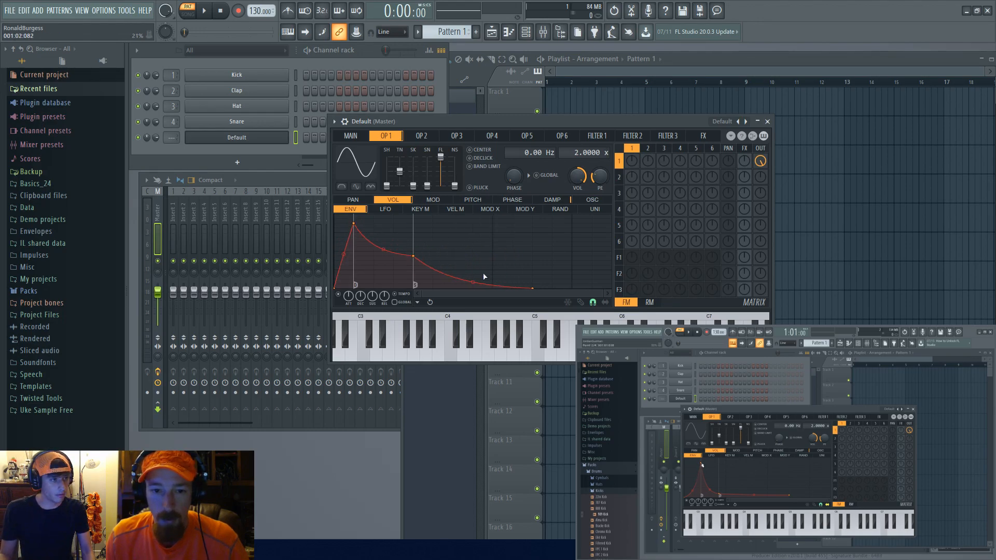
pyautogui.moveTo(533, 288); pyautogui.dragTo(454, 289)
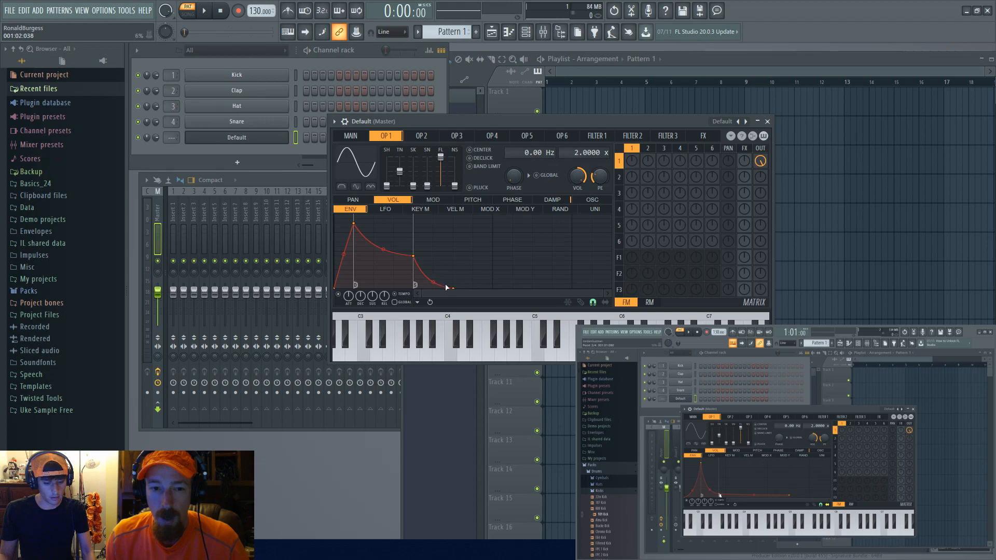
pyautogui.moveTo(413, 257)
pyautogui.mouseDown()
pyautogui.moveTo(416, 269)
pyautogui.moveTo(472, 288)
pyautogui.moveTo(414, 275)
pyautogui.mouseUp()
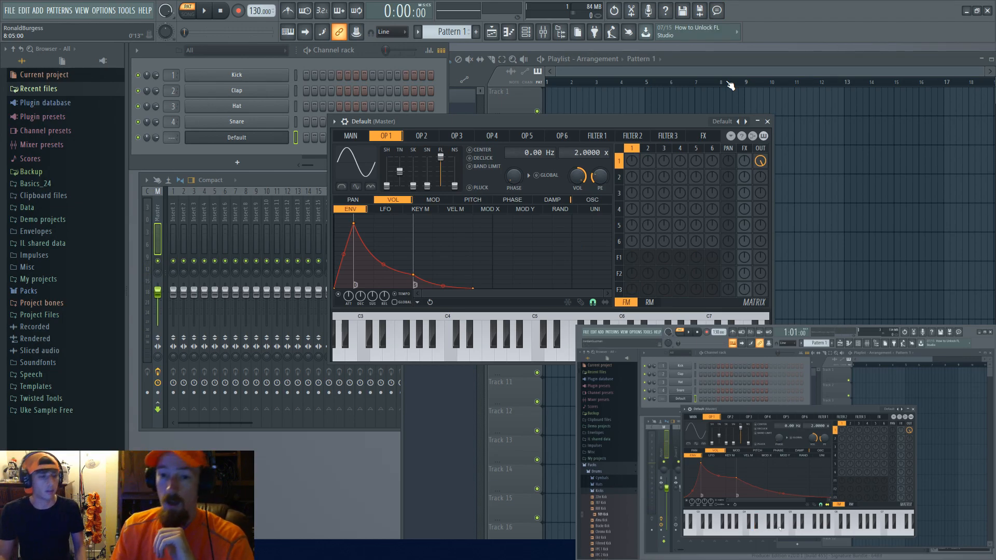
# Step: Open the FX page and raise operator 1's effects send to about 11%, adjusting its output level
pyautogui.click(707, 142)
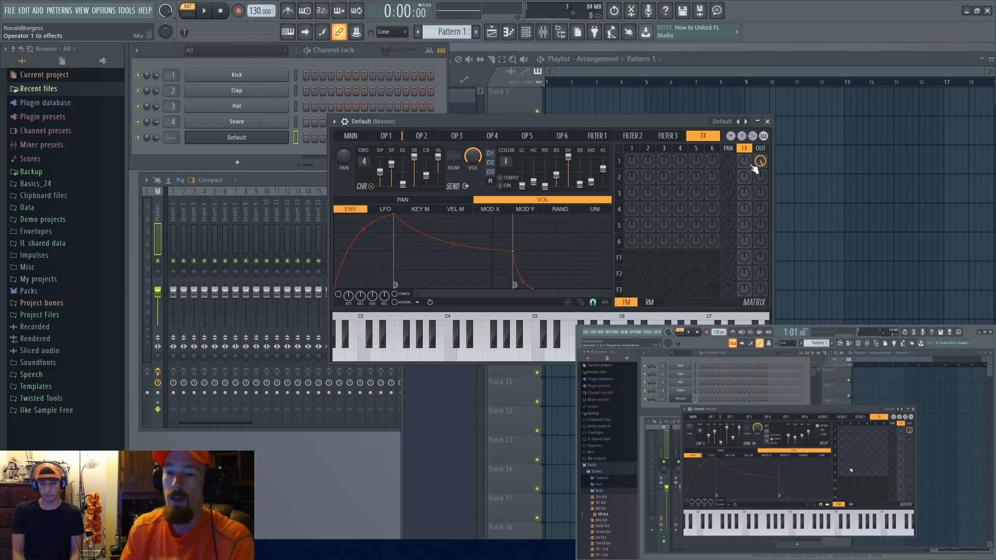
pyautogui.moveTo(749, 166)
pyautogui.mouseDown()
pyautogui.moveTo(749, 151)
pyautogui.moveTo(749, 165)
pyautogui.mouseUp()
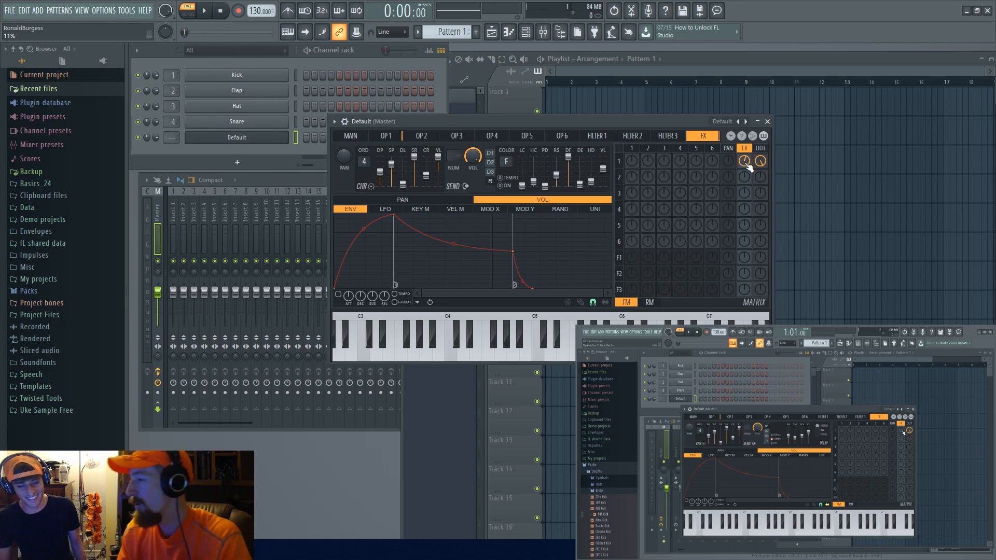
pyautogui.scroll(5, 744, 161)
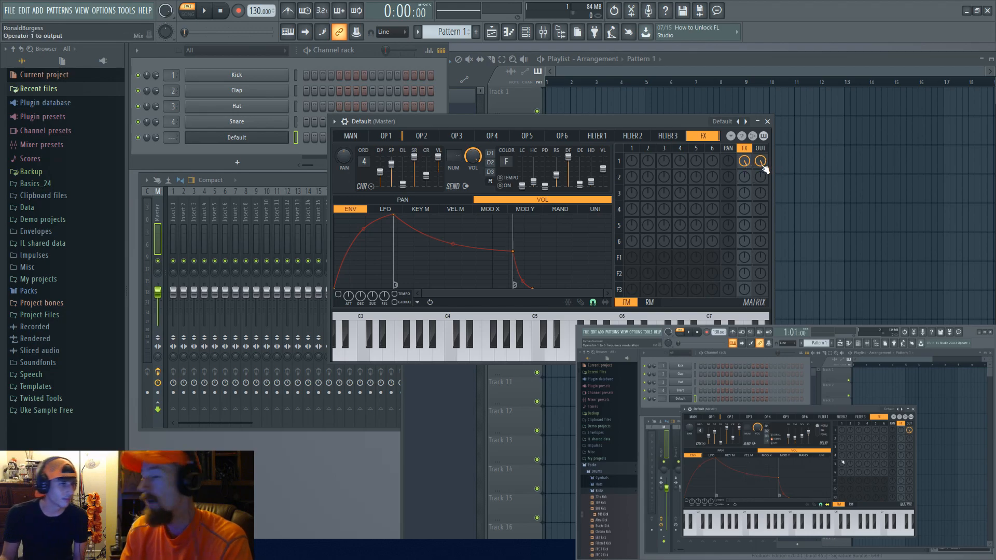
pyautogui.moveTo(762, 166)
pyautogui.mouseDown()
pyautogui.moveTo(763, 152)
pyautogui.moveTo(765, 169)
pyautogui.mouseUp()
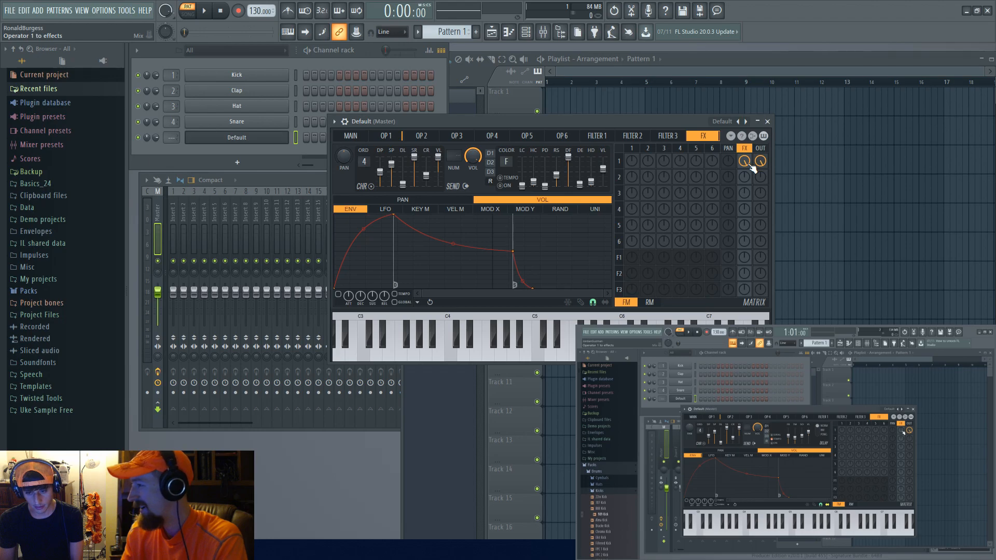
pyautogui.moveTo(749, 164); pyautogui.dragTo(750, 164)
# Step: Experiment with the chorus order, leaving it at 0, and switch the delay on
pyautogui.scroll(-3, 750, 166)
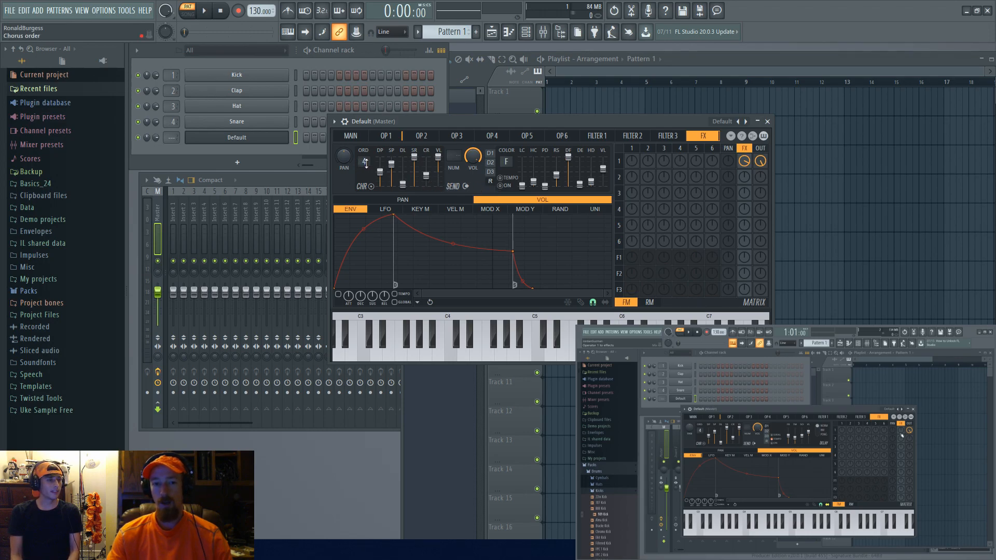
pyautogui.scroll(-4, 364, 162)
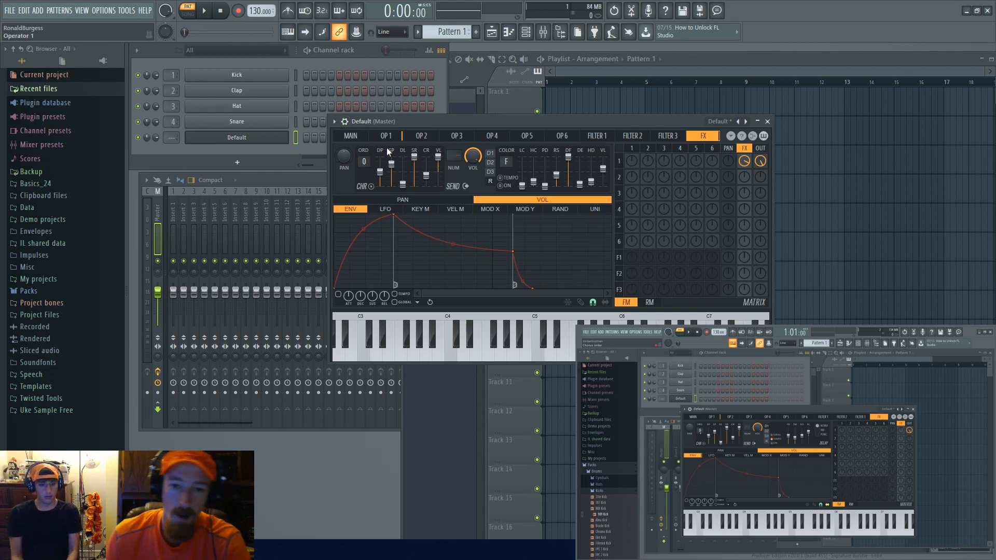
pyautogui.moveTo(364, 161); pyautogui.dragTo(364, 149)
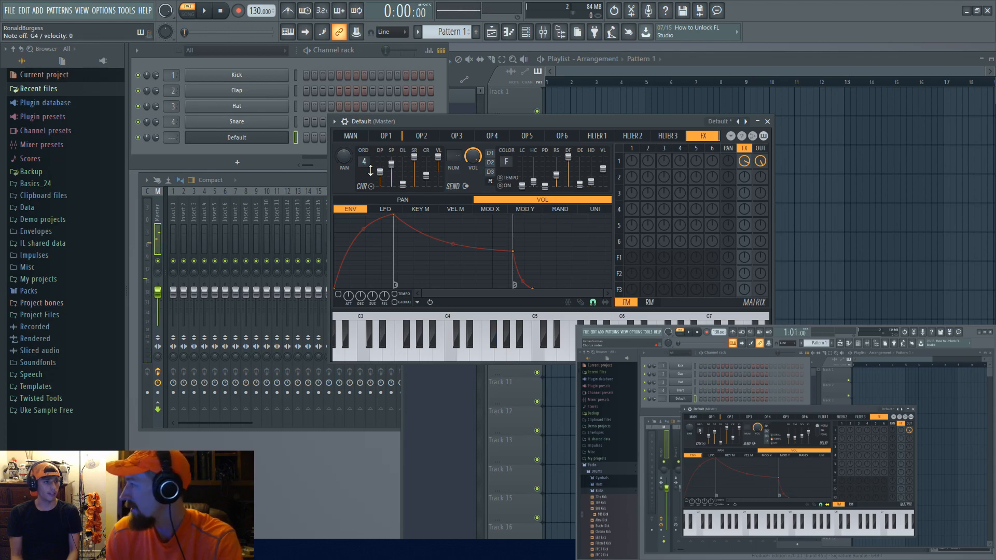
pyautogui.moveTo(371, 172); pyautogui.dragTo(370, 179)
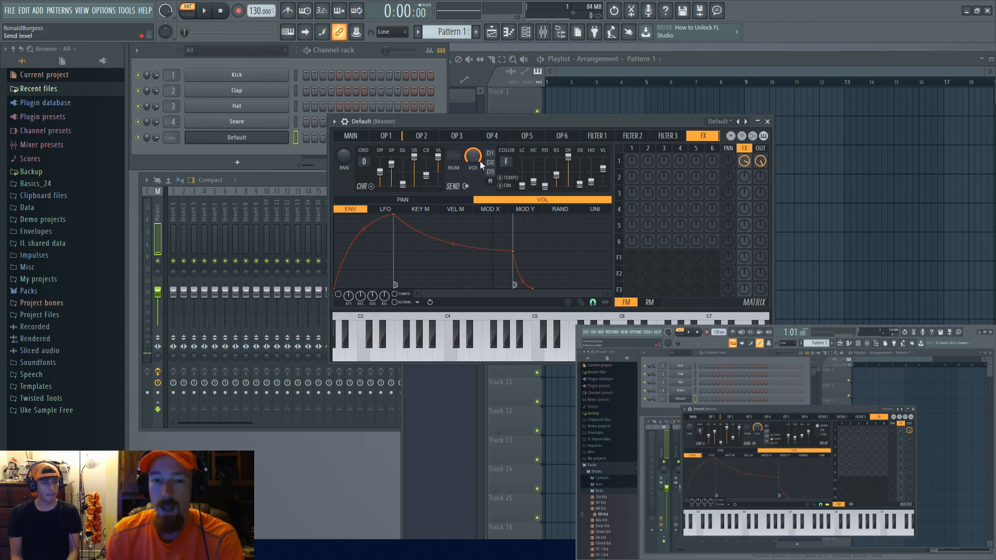
pyautogui.click(500, 187)
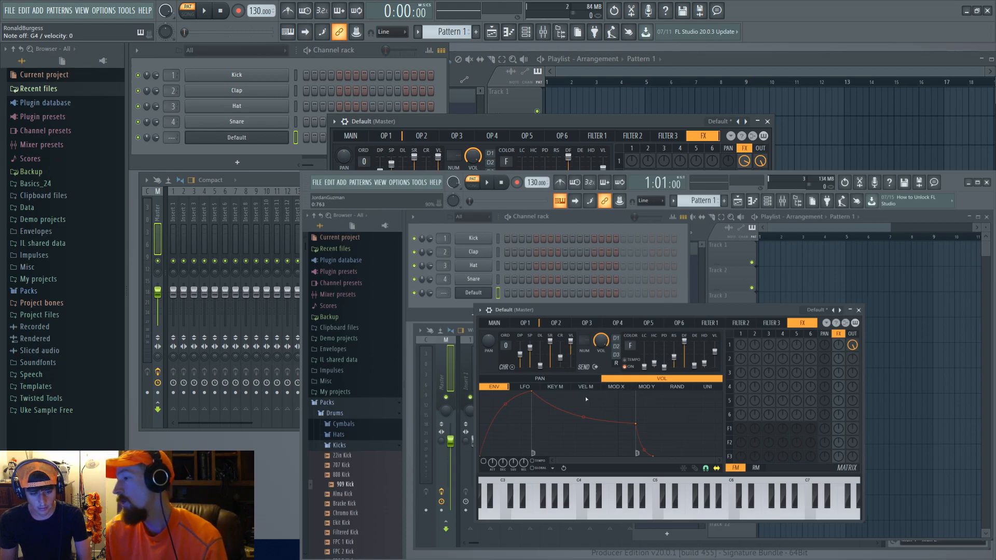
# Step: Browse between the operator 1, operator 2 and FX pages of Sytrus on both screens
pyautogui.click(532, 323)
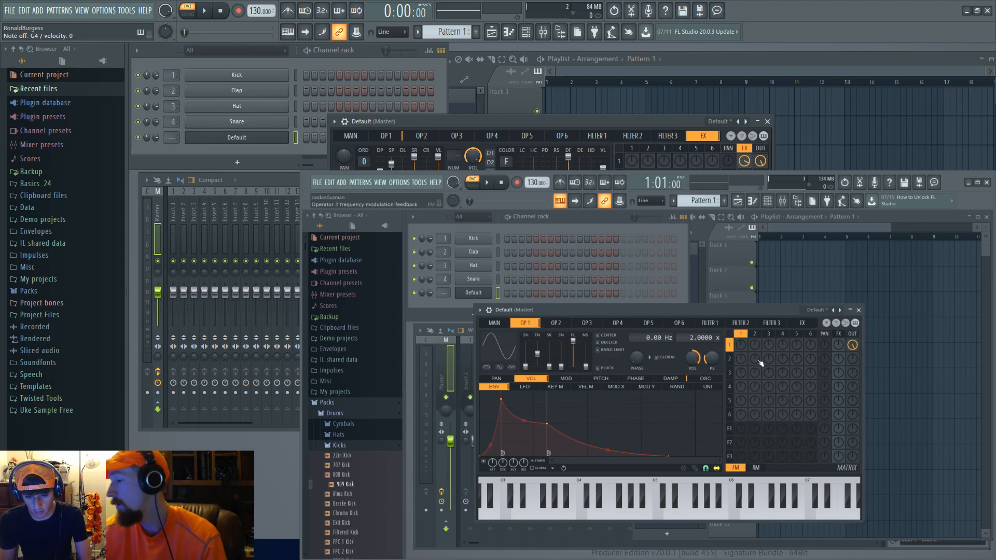
pyautogui.click(556, 322)
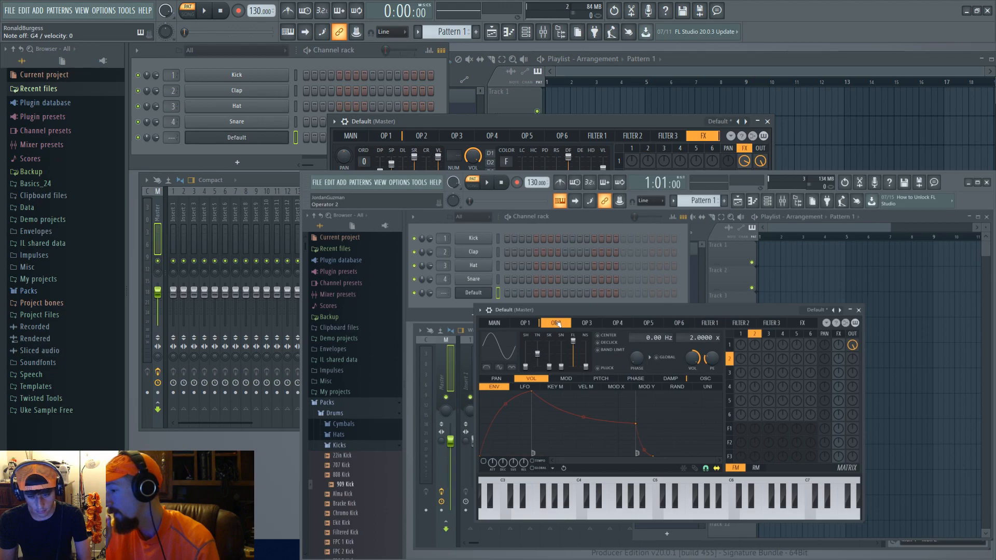
pyautogui.click(526, 323)
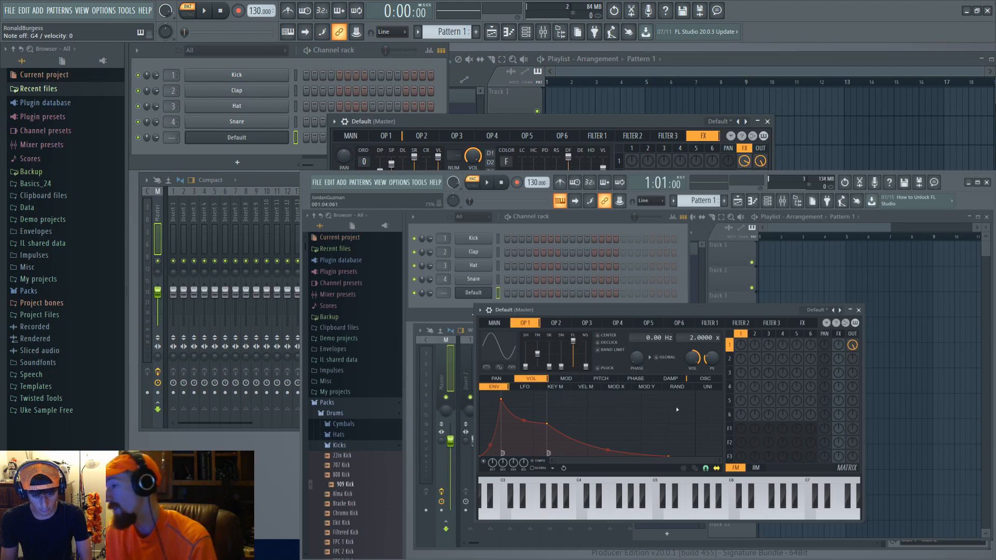
pyautogui.click(838, 334)
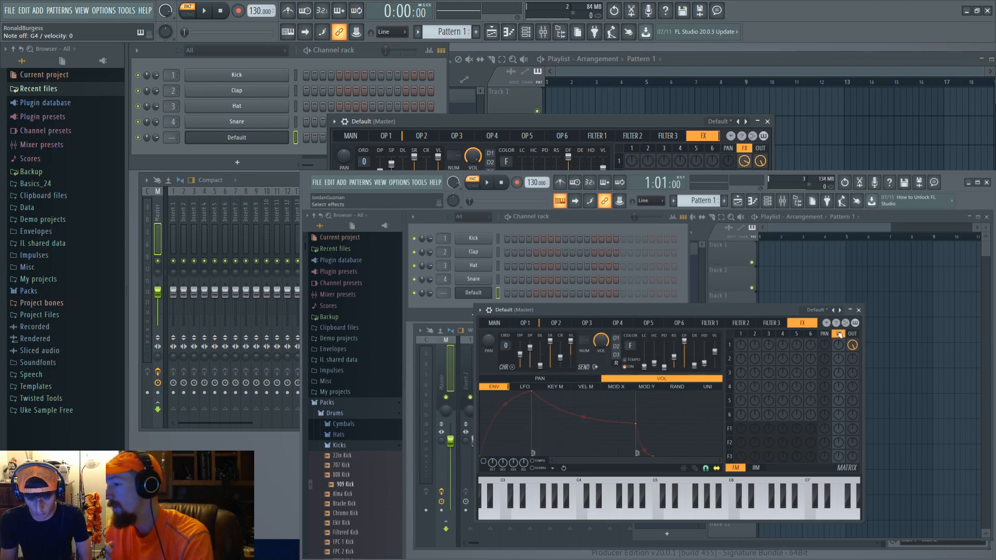
pyautogui.click(528, 323)
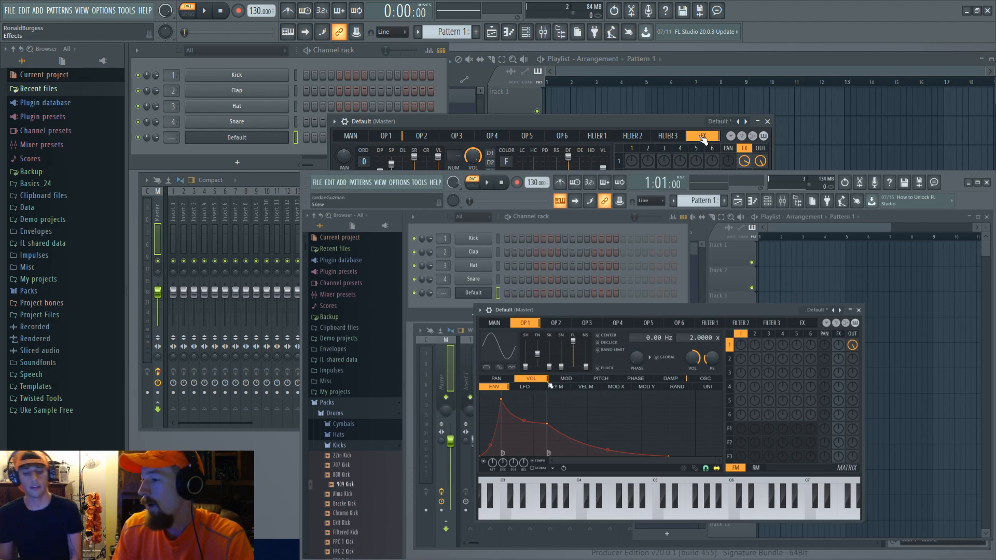
pyautogui.click(379, 139)
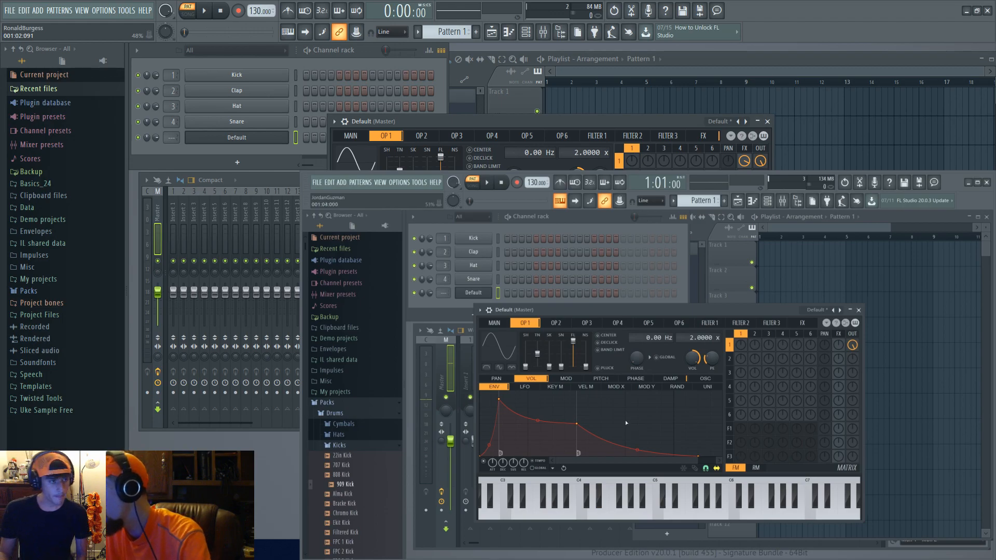
pyautogui.click(803, 323)
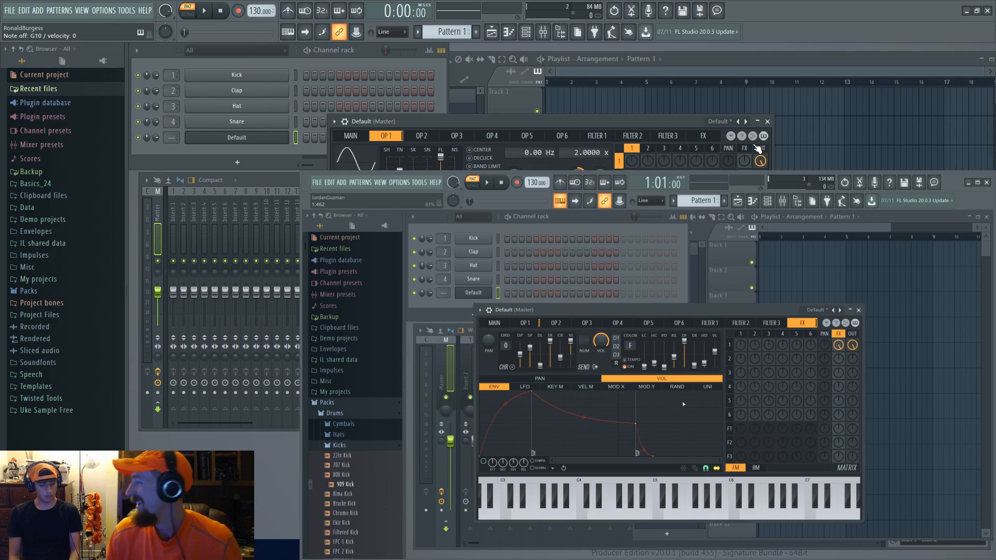
# Step: Open the piano roll for the Default Sytrus channel and reposition its window
pyautogui.click(253, 137)
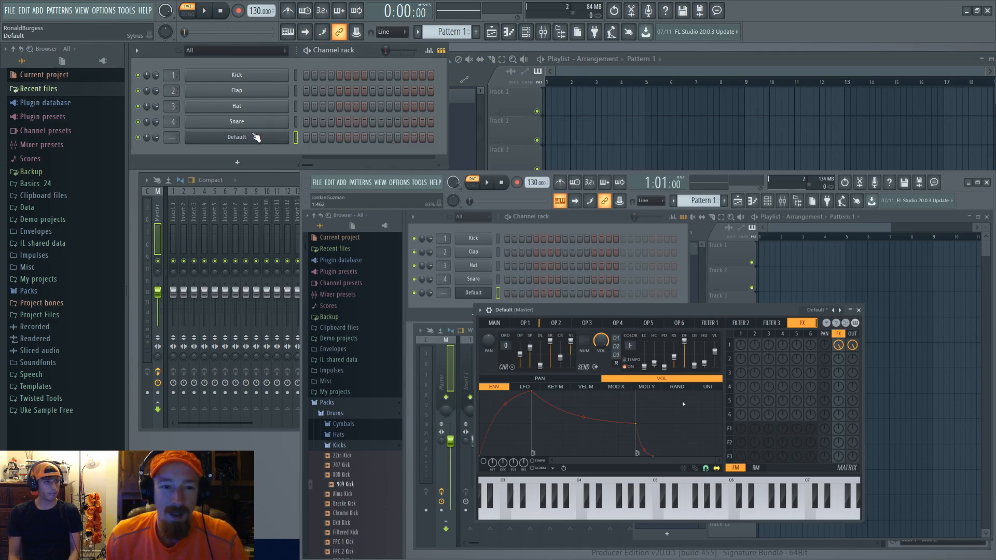
pyautogui.rightClick(253, 139)
pyautogui.click(310, 138)
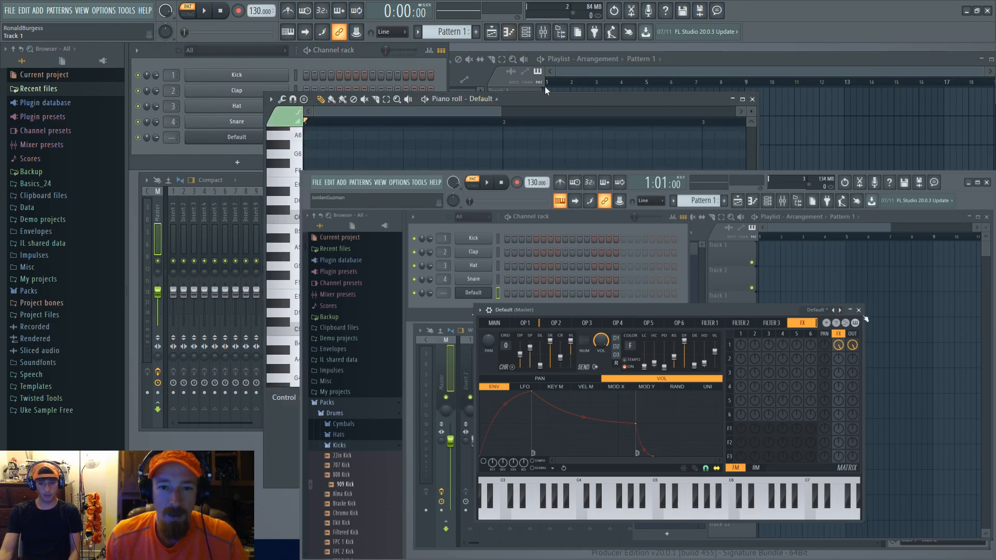
pyautogui.moveTo(559, 101); pyautogui.dragTo(667, 90)
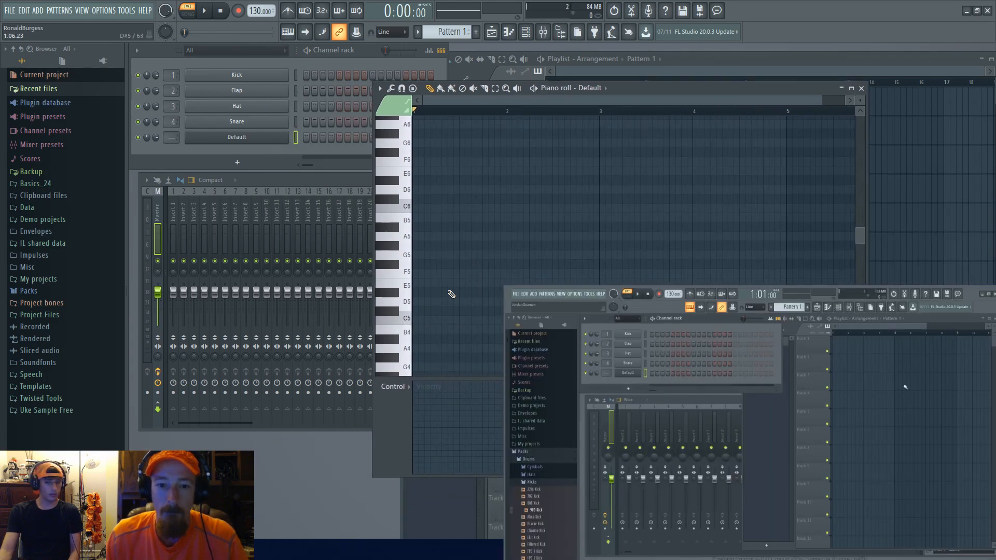
pyautogui.scroll(3, 453, 307)
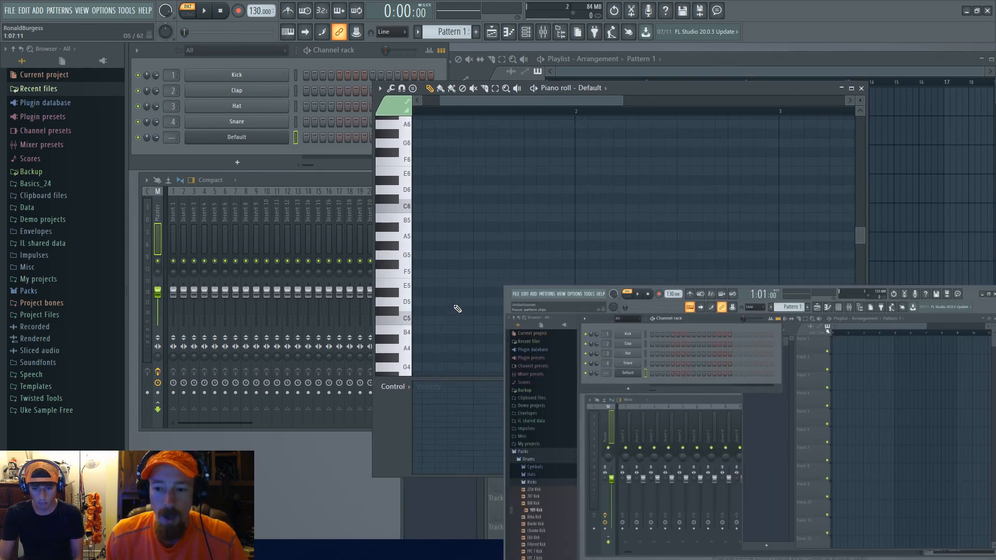
# Step: Place a descending arpeggio of A6, E5, C5 and A4 notes at the start of the Default piano roll
pyautogui.moveTo(453, 308); pyautogui.dragTo(504, 301)
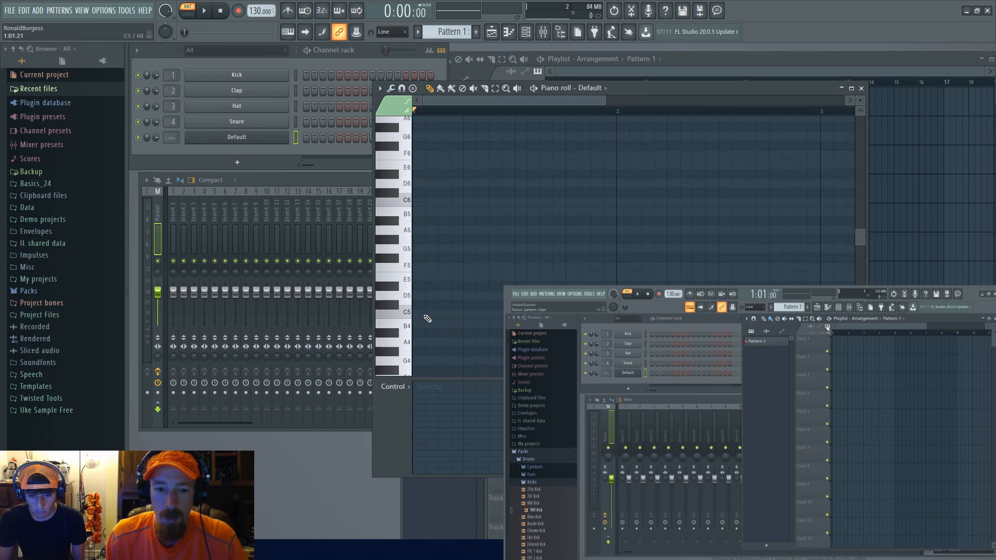
pyautogui.scroll(-2, 454, 302)
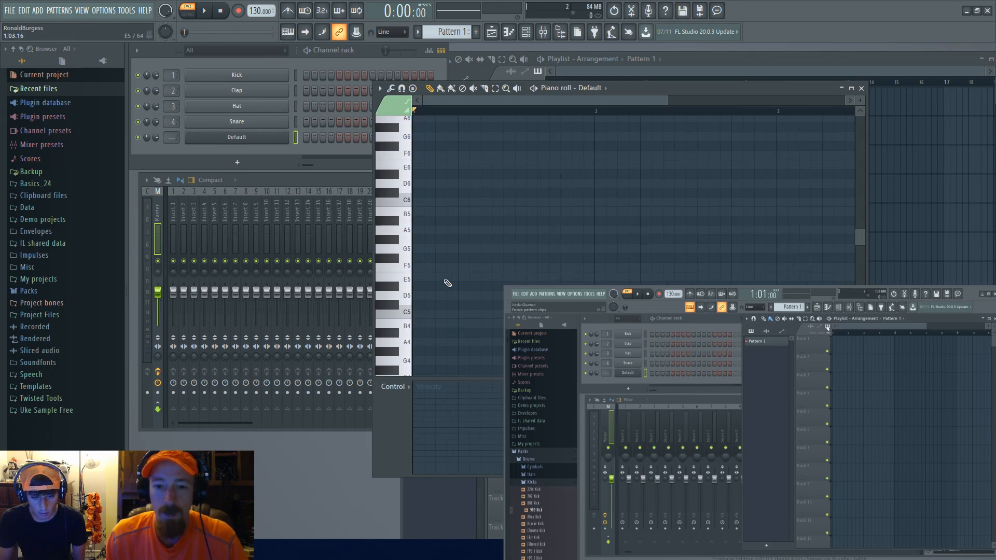
pyautogui.scroll(2, 453, 270)
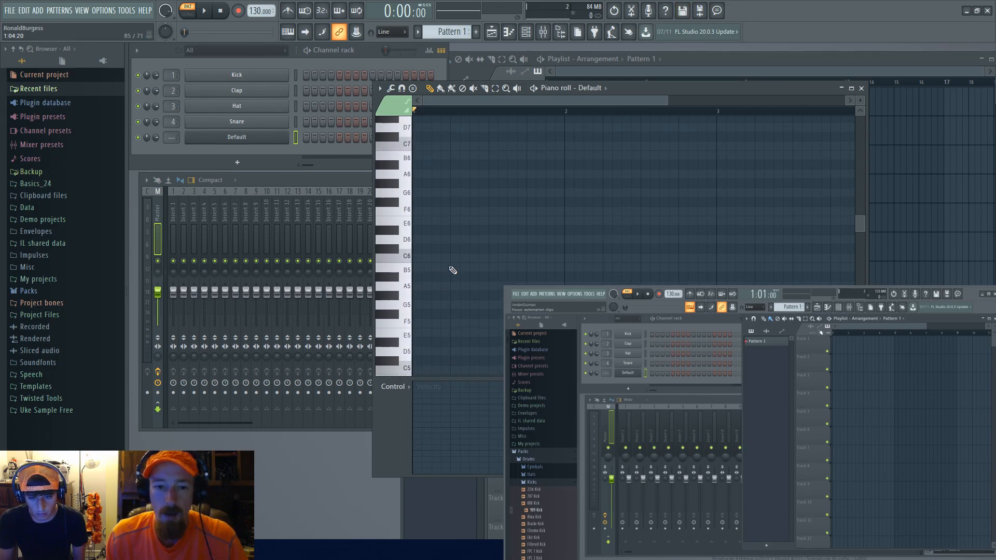
pyautogui.click(418, 175)
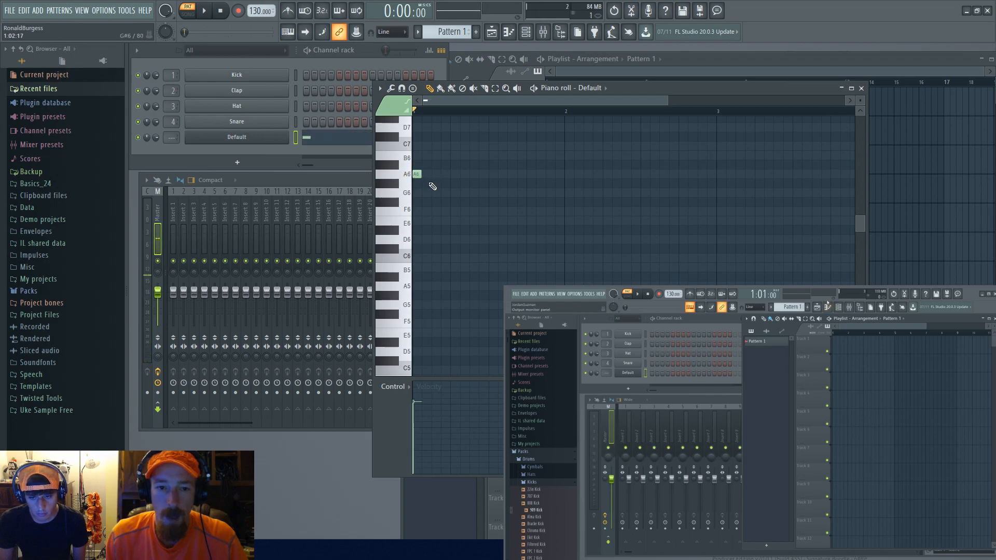
pyautogui.scroll(3, 432, 187)
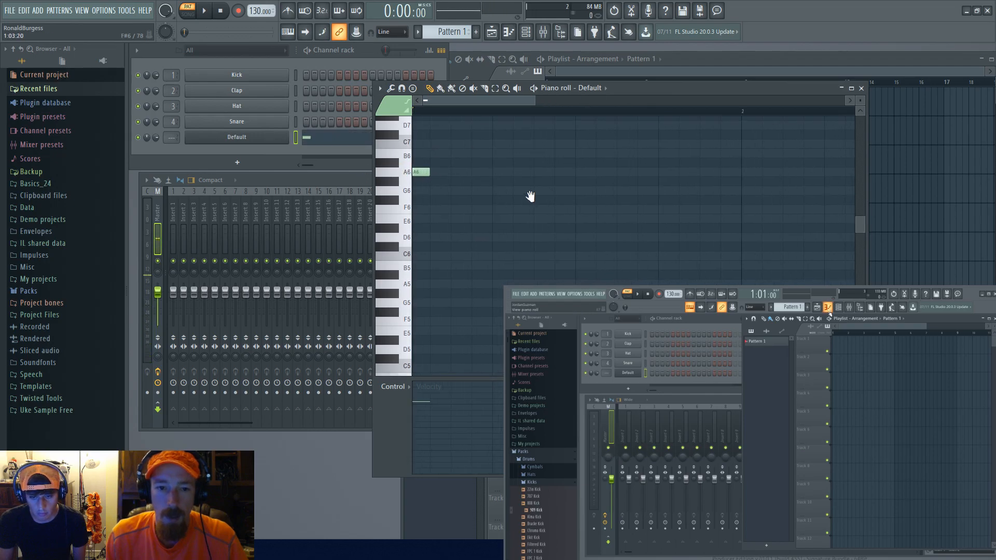
pyautogui.scroll(-1, 433, 318)
pyautogui.click(437, 302)
pyautogui.click(457, 336)
pyautogui.scroll(-2, 469, 321)
pyautogui.click(478, 310)
pyautogui.scroll(3, 499, 244)
# Step: Select the arpeggio notes and duplicate them three times along the bar
pyautogui.moveTo(415, 148); pyautogui.dragTo(485, 399)
pyautogui.scroll(-1, 467, 332)
pyautogui.scroll(-2, 466, 291)
pyautogui.scroll(4, 467, 291)
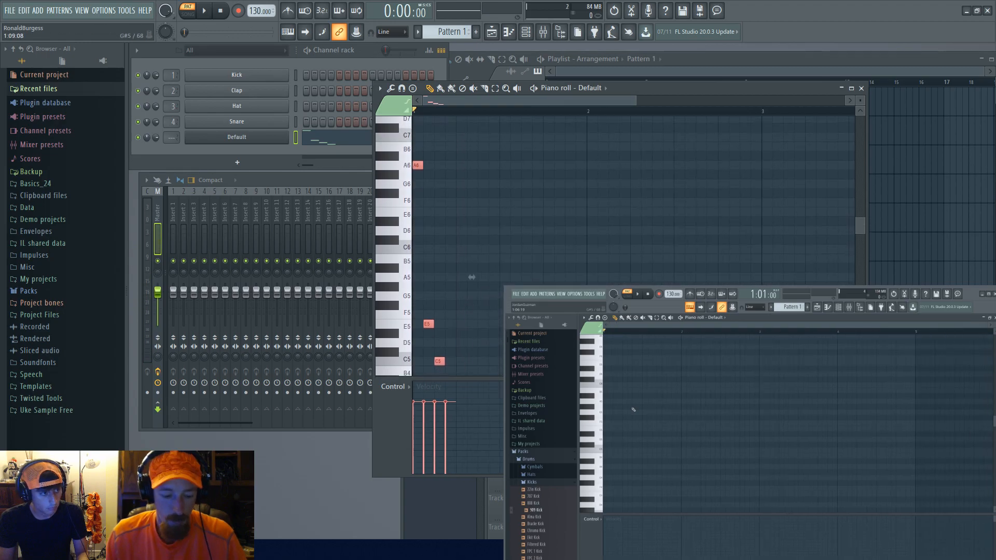
pyautogui.scroll(-2, 477, 285)
pyautogui.hotkey('ctrl', 'b')
pyautogui.hotkey('ctrl', 'b')
pyautogui.hotkey('ctrl', 'b')
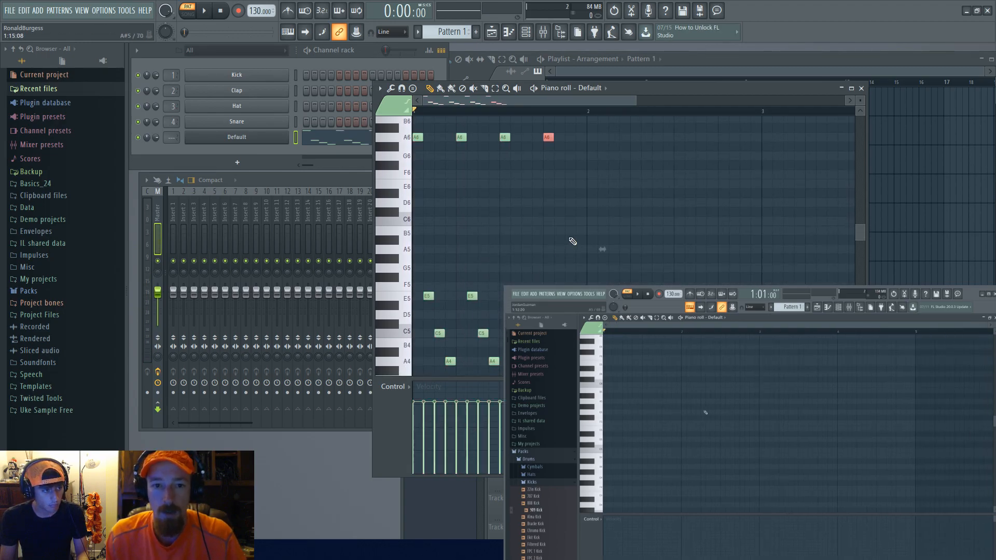
# Step: Select all notes, transpose them down one octave and play the pattern back
pyautogui.press('space')
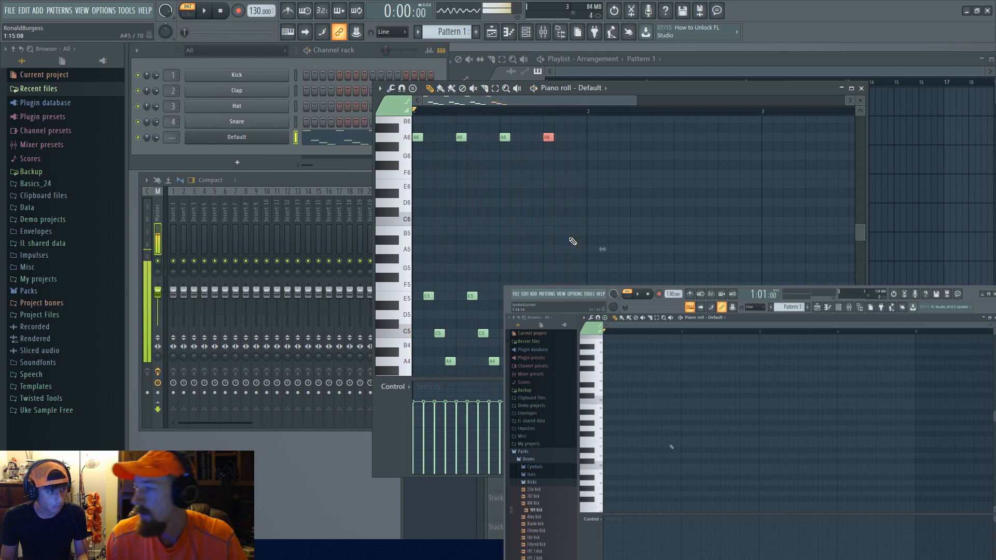
pyautogui.hotkey('ctrl', 'a')
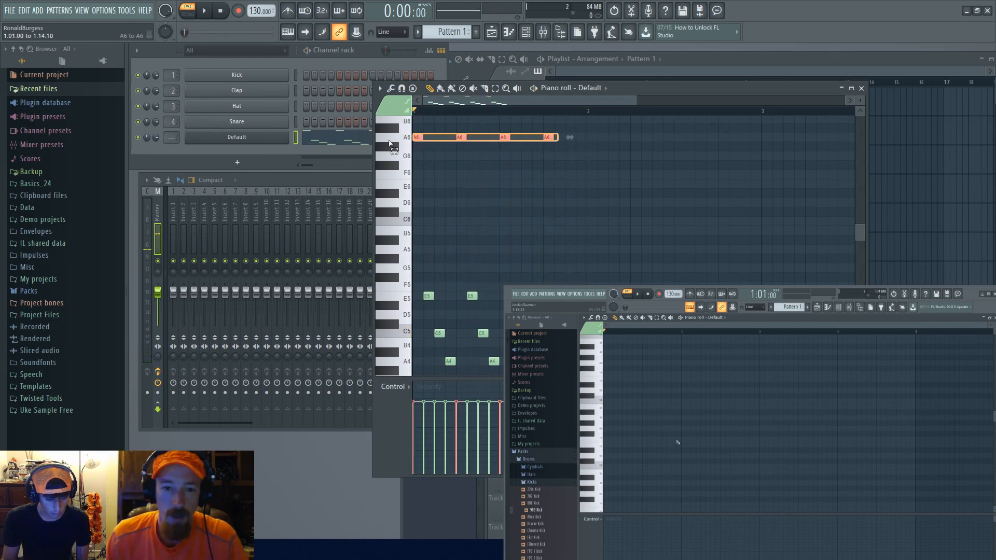
pyautogui.hotkey('ctrl', 'Down')
pyautogui.press('space')
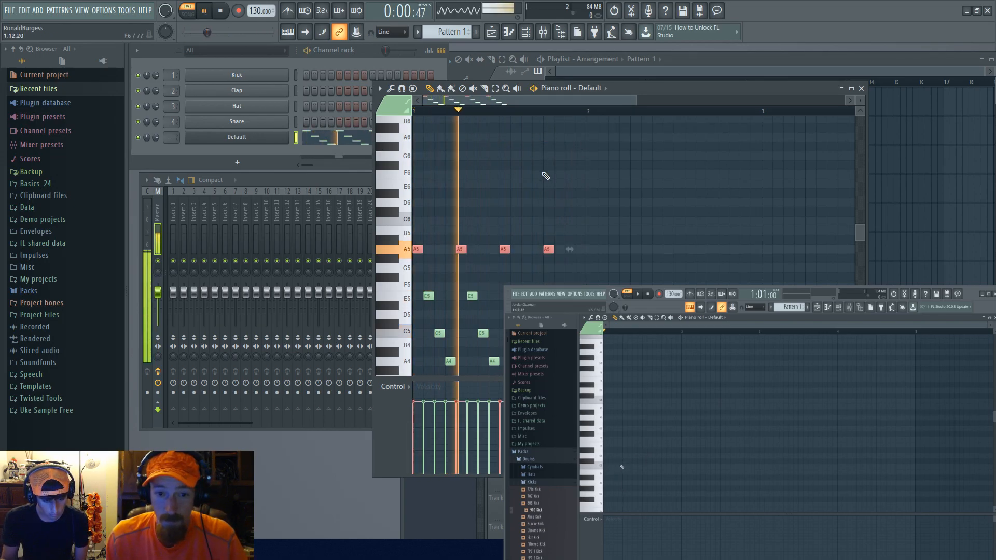
pyautogui.scroll(-1, 630, 229)
pyautogui.press('space')
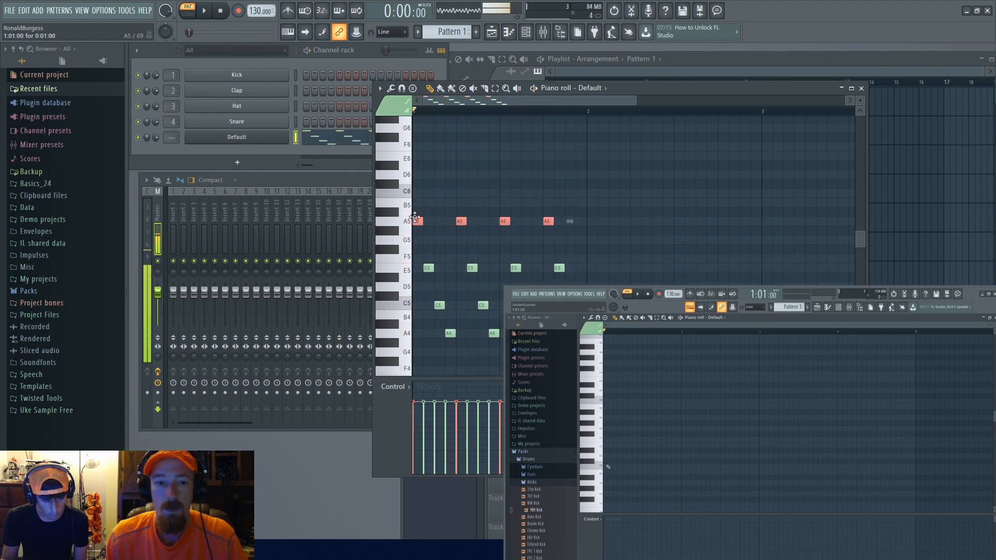
# Step: Open the Default Sytrus and shorten operator 1's volume envelope attack, decay and release, auditioning the result
pyautogui.click(271, 138)
pyautogui.click(271, 137)
pyautogui.click(271, 138)
pyautogui.moveTo(545, 119); pyautogui.dragTo(597, 153)
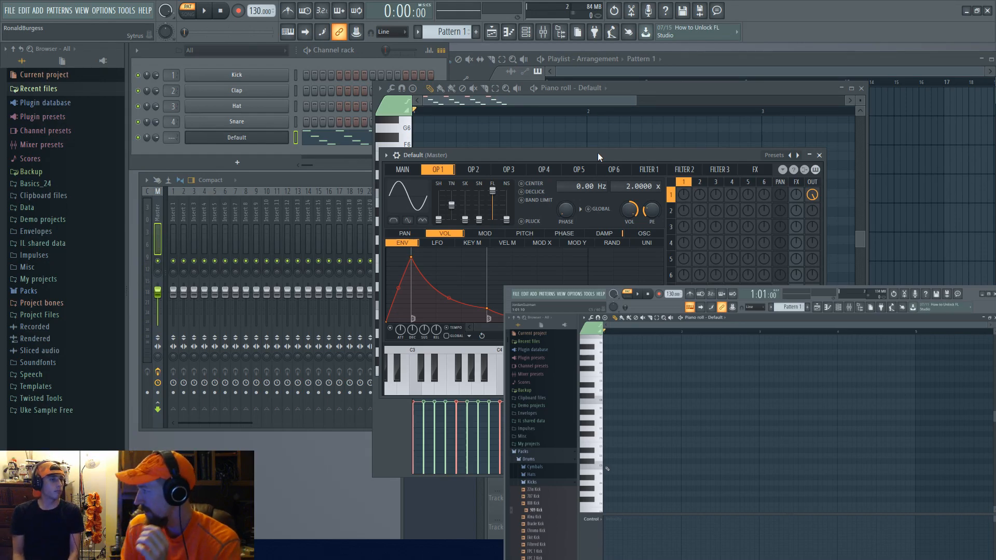
pyautogui.moveTo(411, 256); pyautogui.dragTo(387, 256)
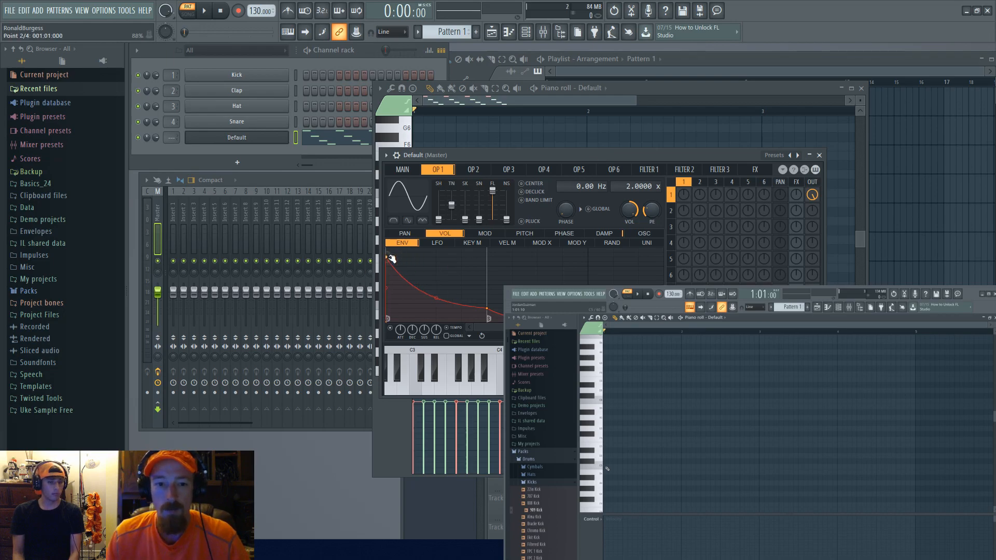
pyautogui.moveTo(439, 296); pyautogui.dragTo(460, 318)
pyautogui.moveTo(563, 322); pyautogui.dragTo(538, 322)
pyautogui.press('space')
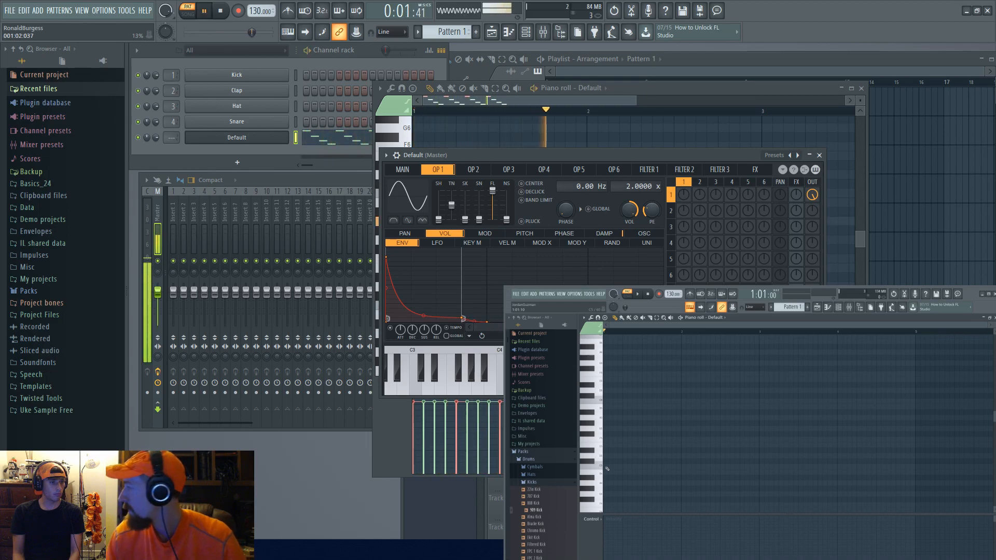
pyautogui.press('space')
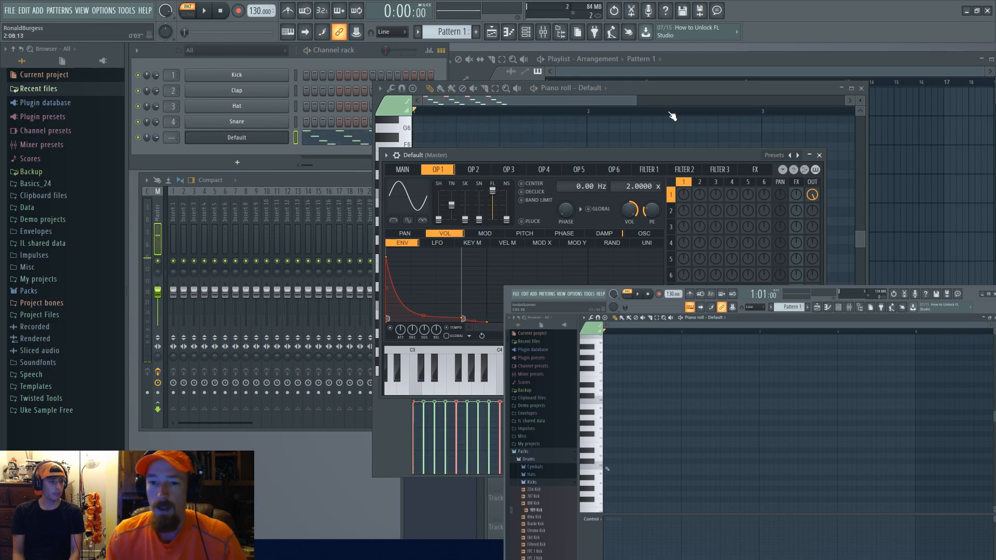
pyautogui.click(611, 98)
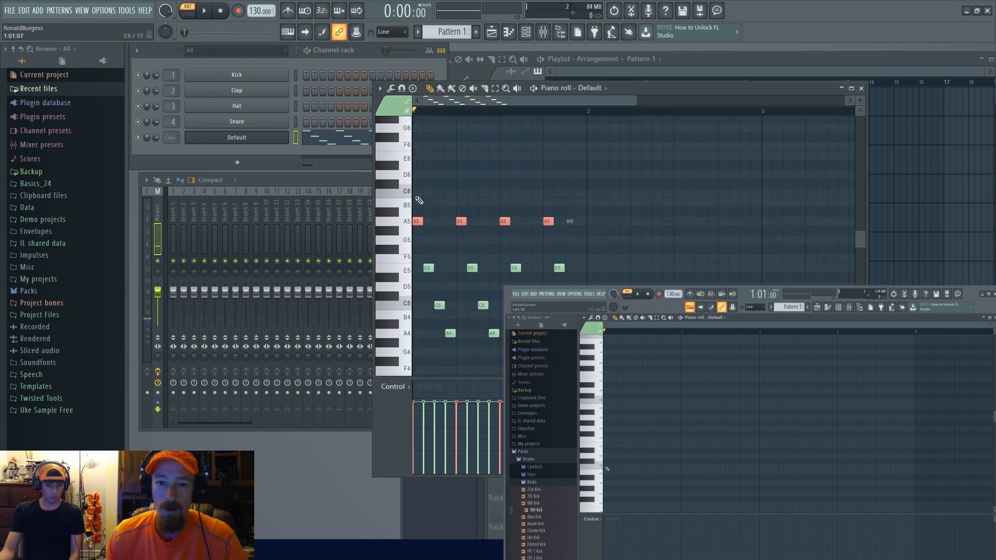
# Step: Select all arpeggio notes and duplicate them into the following bar
pyautogui.moveTo(413, 208); pyautogui.dragTo(626, 373)
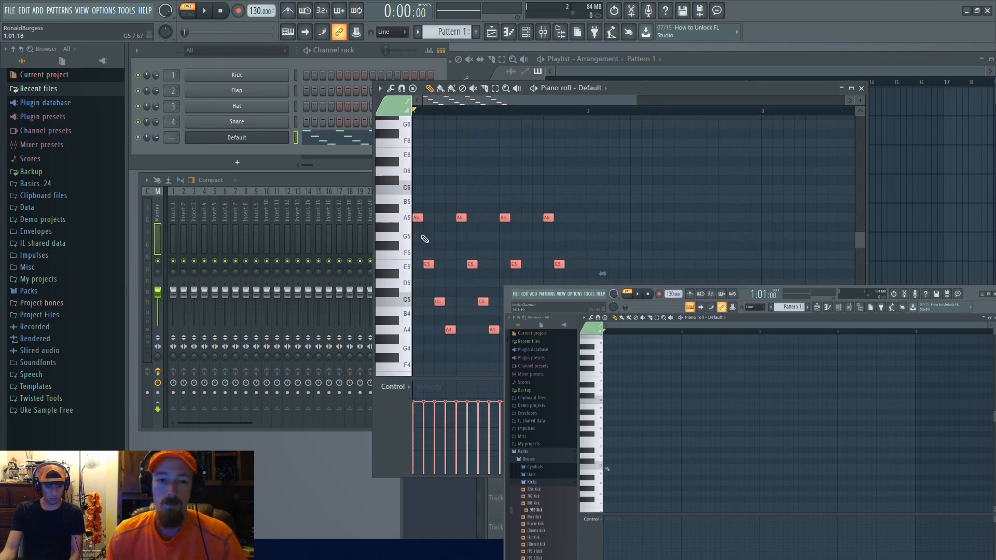
pyautogui.hotkey('ctrl', 'b')
pyautogui.hotkey('ctrl', 'd')
# Step: Move the duplicated arpeggio's notes to G5, D5 and B4 to form a new chord
pyautogui.moveTo(583, 207); pyautogui.dragTo(723, 236)
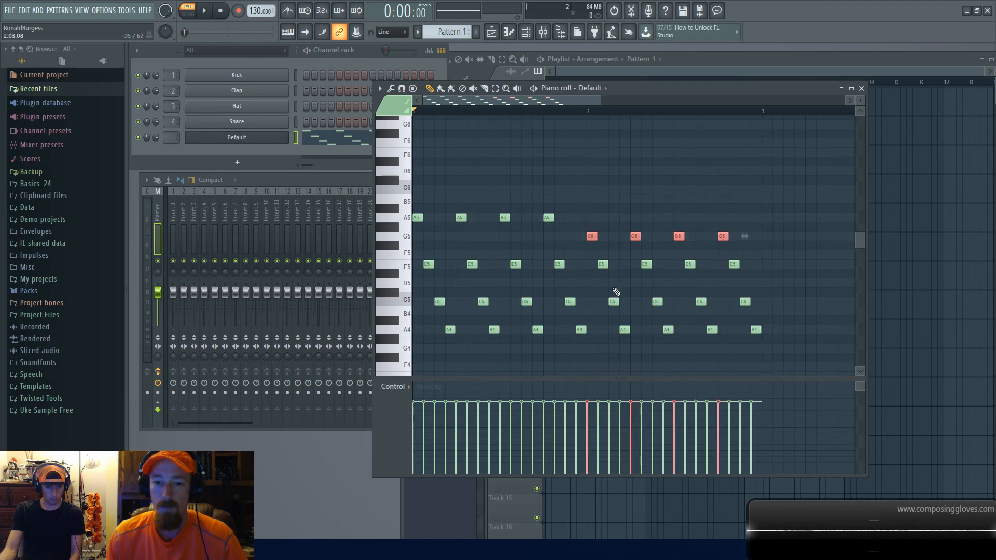
pyautogui.moveTo(605, 289); pyautogui.dragTo(741, 280)
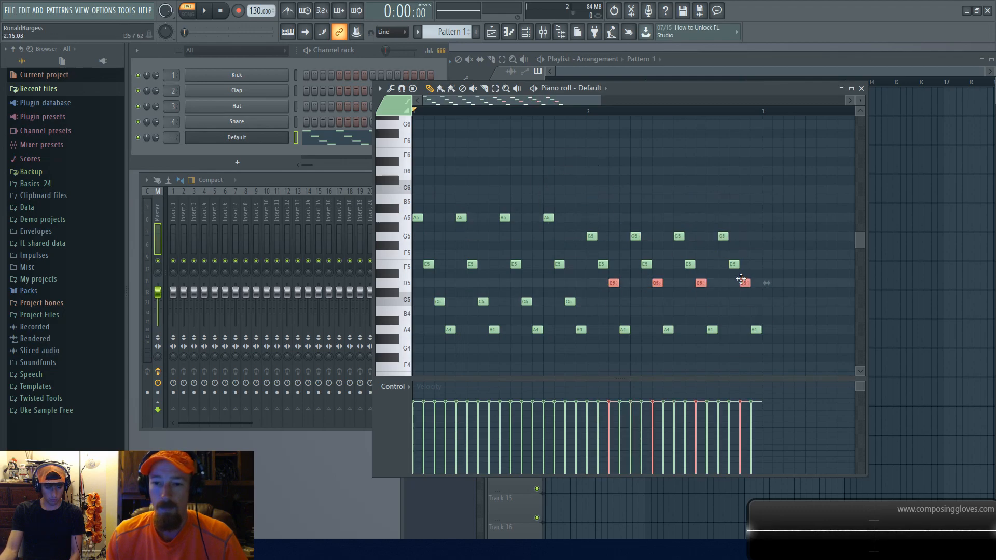
pyautogui.moveTo(617, 318); pyautogui.dragTo(751, 307)
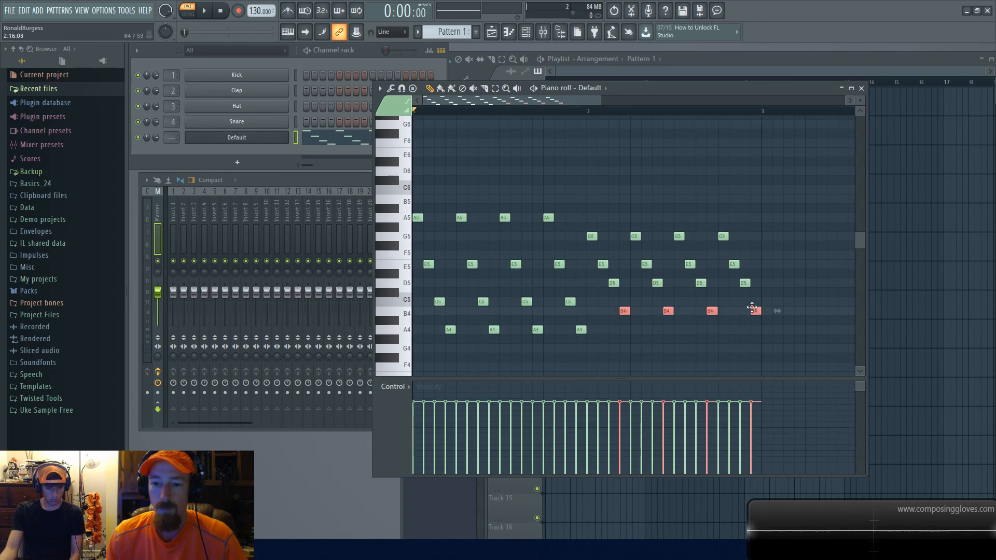
# Step: Play the pattern to hear the two-bar arpeggio
pyautogui.press('space')
pyautogui.scroll(1, 614, 282)
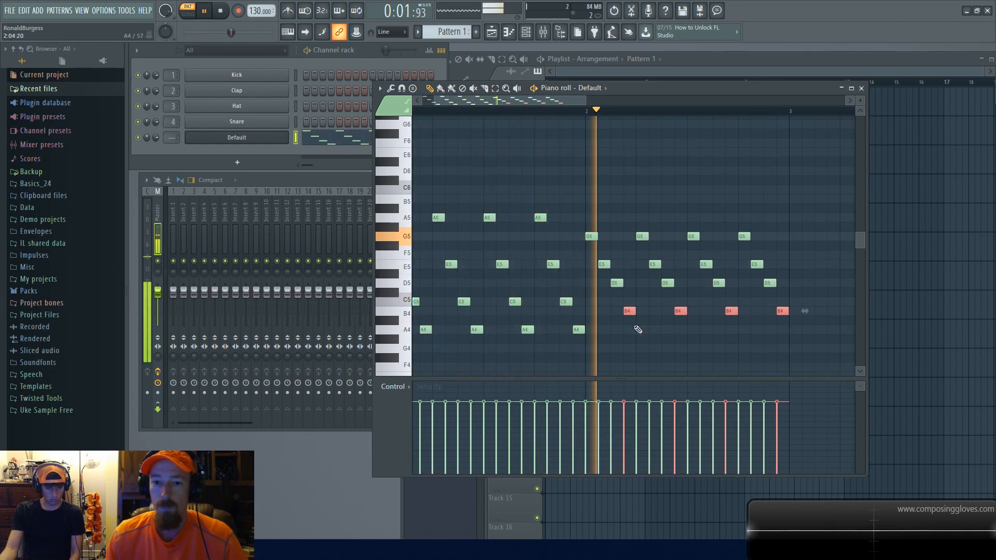
pyautogui.scroll(-1, 612, 291)
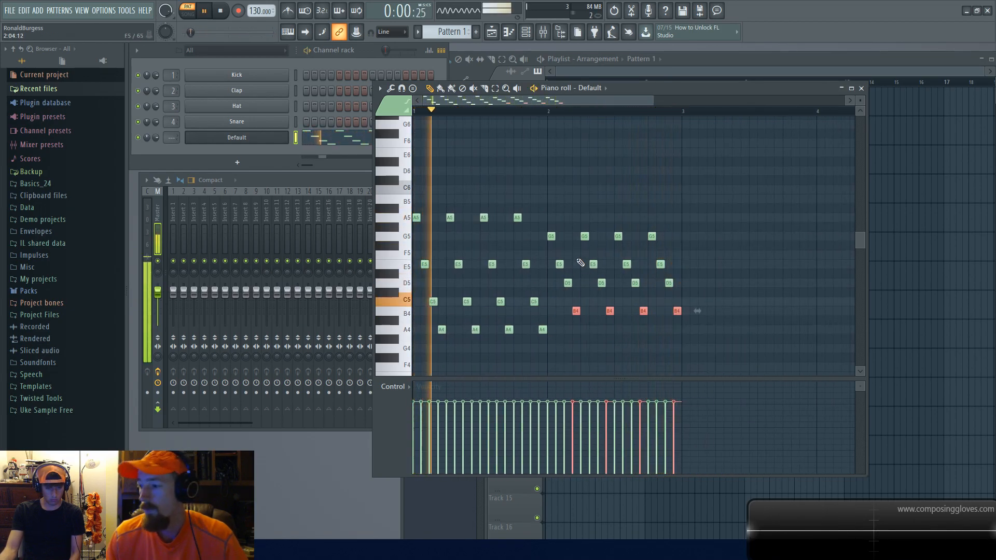
pyautogui.press('space')
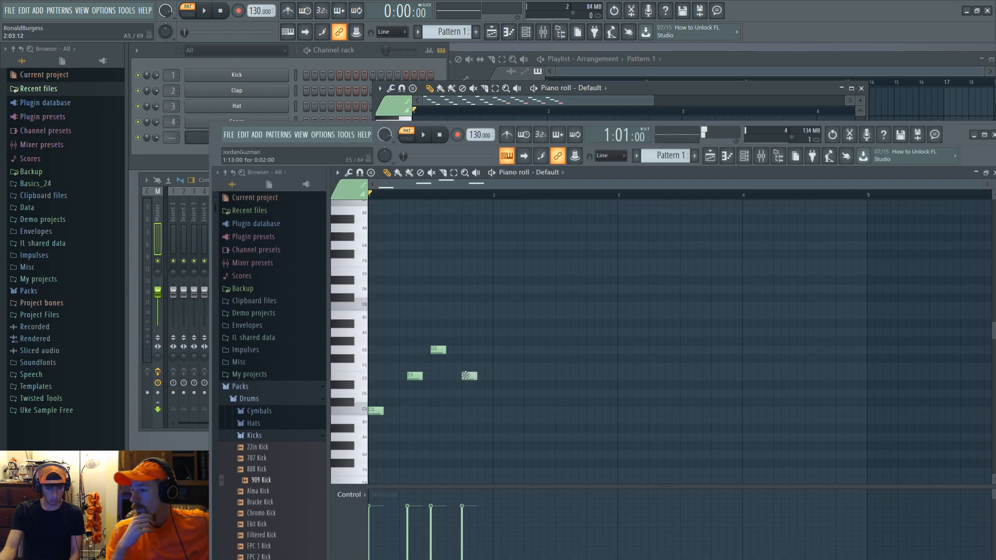
# Step: Add two more notes to the melody in the student's piano roll
pyautogui.click(500, 411)
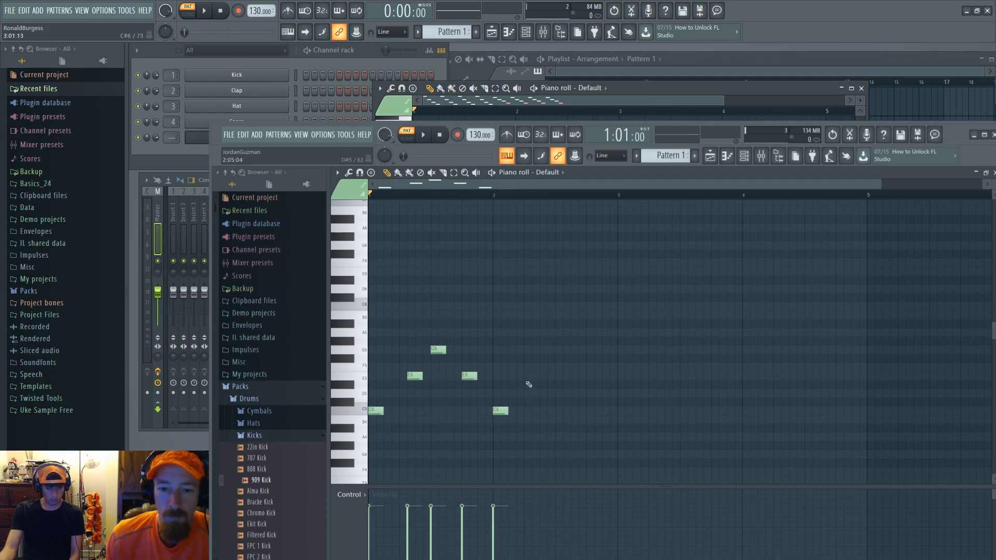
pyautogui.click(526, 376)
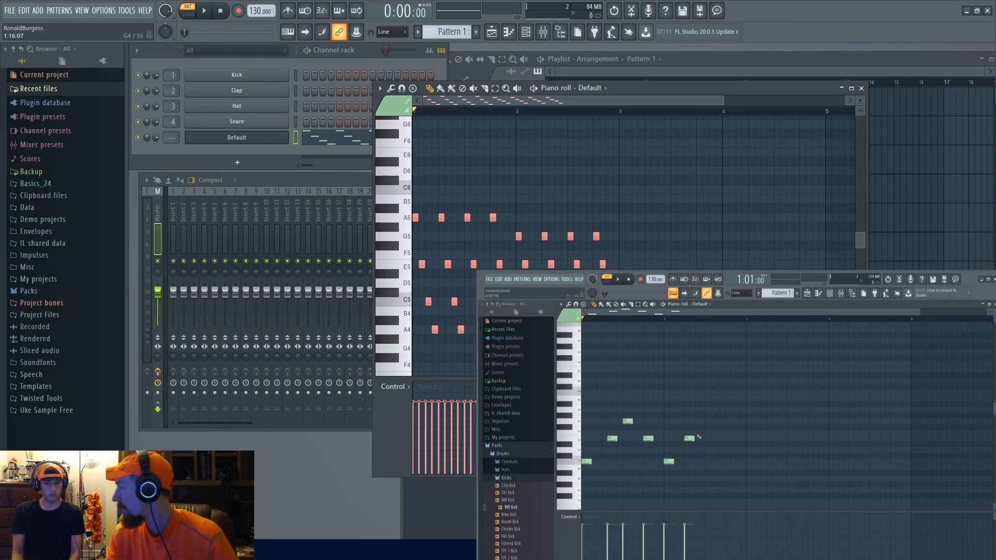
# Step: Clone the Default Sytrus channel into a second channel
pyautogui.rightClick(263, 141)
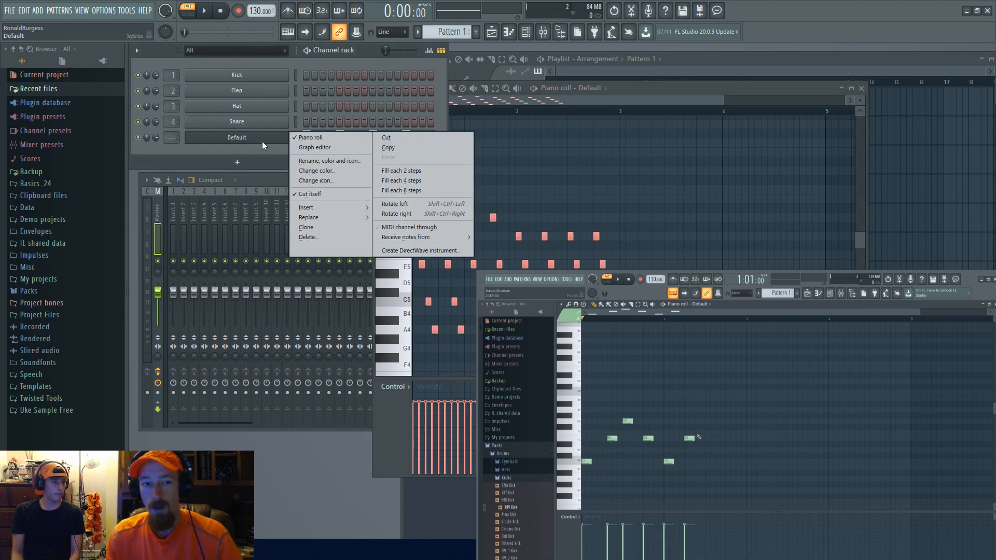
pyautogui.click(324, 227)
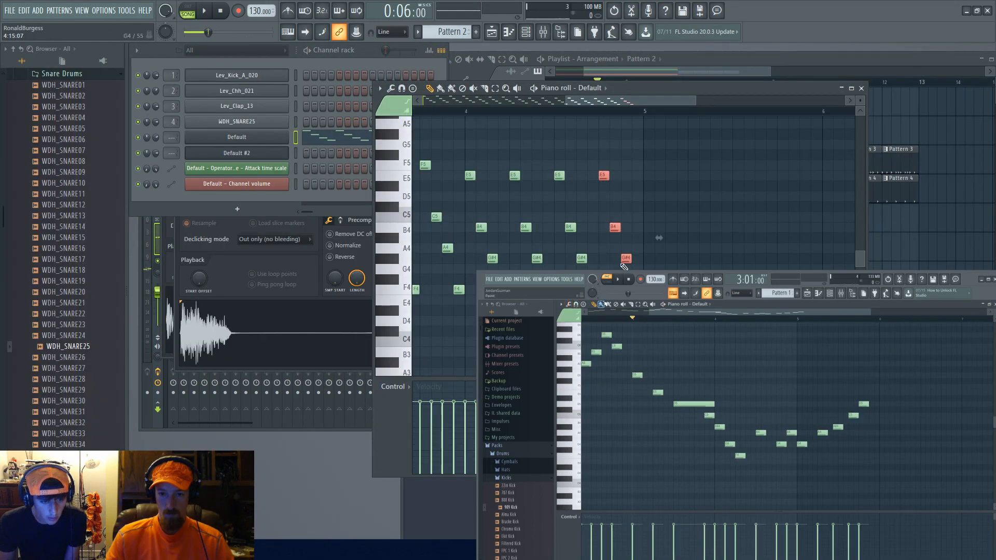
pyautogui.moveTo(603, 177); pyautogui.dragTo(611, 300)
pyautogui.keyDown('ctrl'); pyautogui.click(606, 300); pyautogui.keyUp('ctrl')
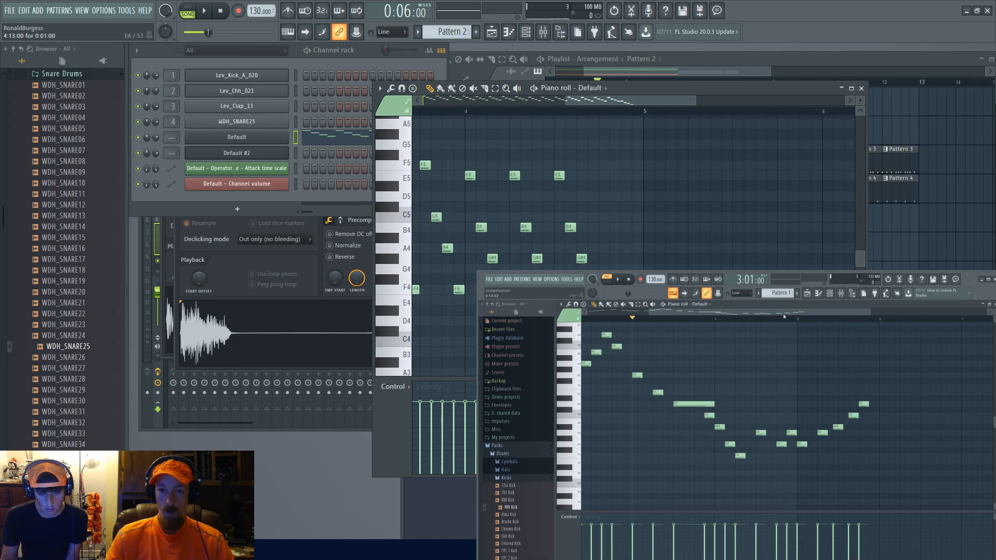
# Step: Add a G4 note at the end of the melody's second phrase
pyautogui.scroll(2, 598, 300)
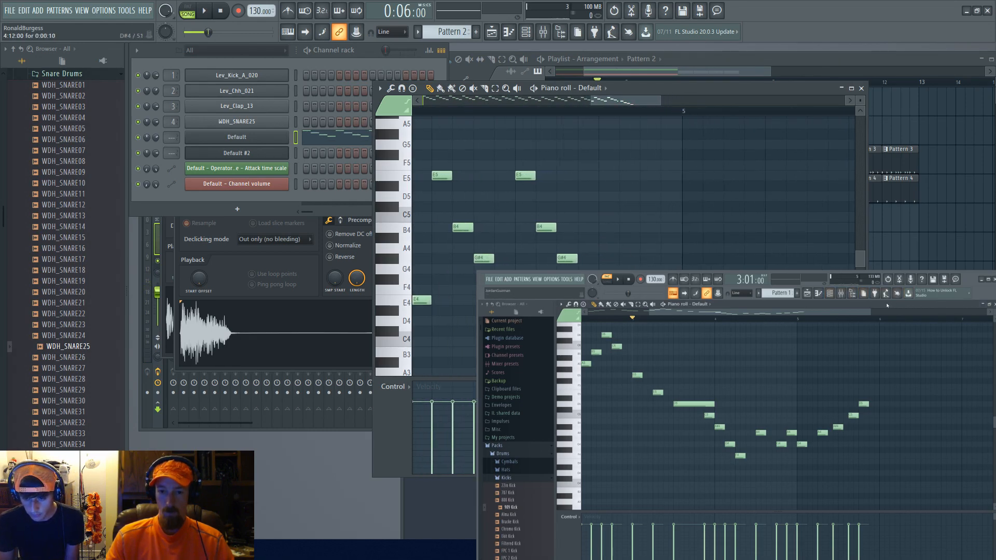
pyautogui.click(591, 258)
pyautogui.rightClick(595, 259)
pyautogui.click(588, 259)
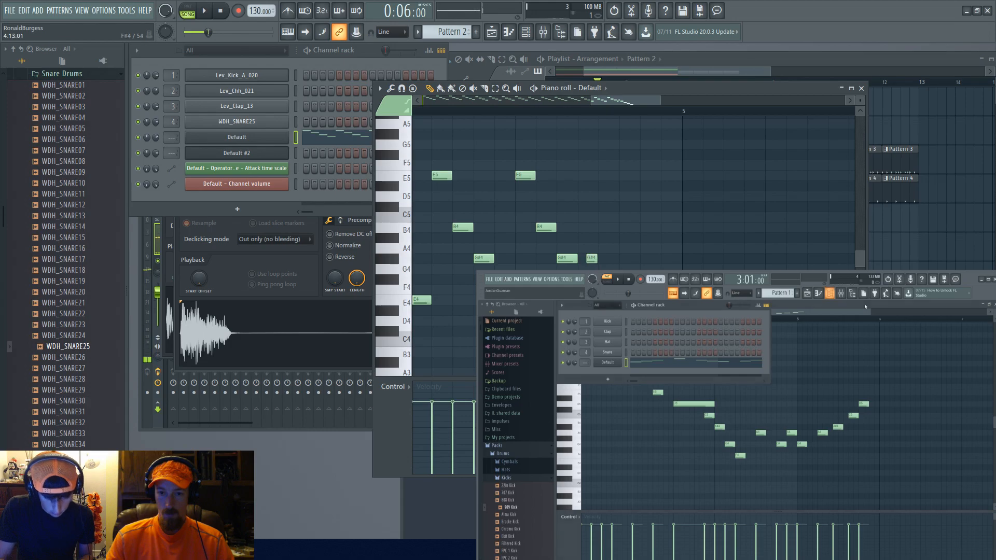
# Step: Play back the melody in the piano roll
pyautogui.press('space')
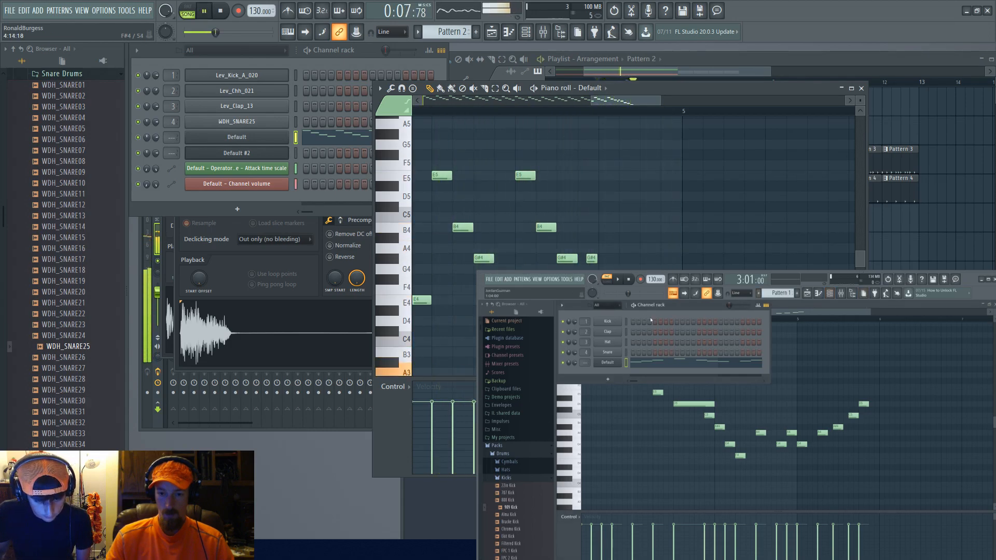
pyautogui.scroll(-3, 518, 192)
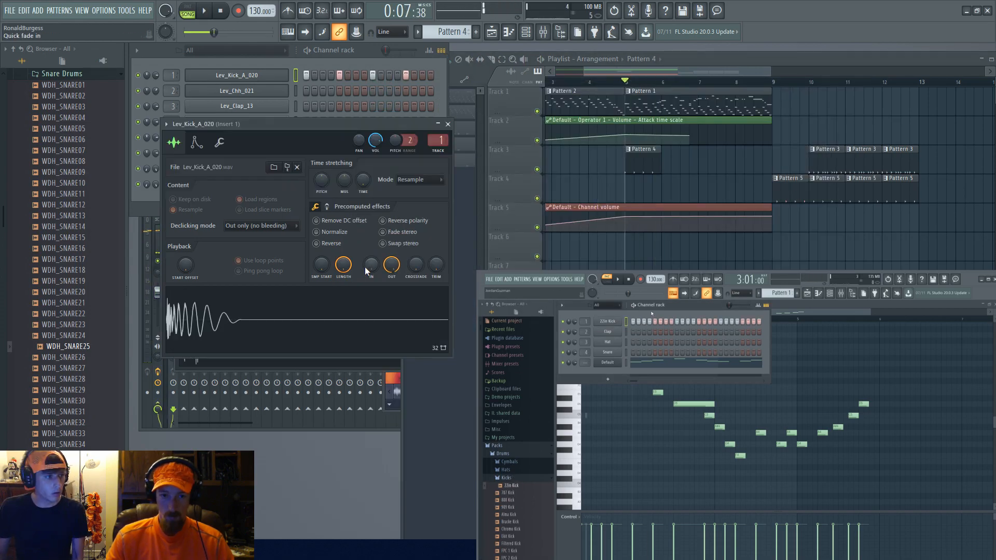
pyautogui.moveTo(391, 265); pyautogui.dragTo(391, 286)
pyautogui.press('space')
pyautogui.press('space')
pyautogui.moveTo(670, 160); pyautogui.dragTo(642, 159)
# Step: Preview the WDH_SNARE25 sample and the kick sample, then collapse the snare folders in the browser
pyautogui.click(75, 347)
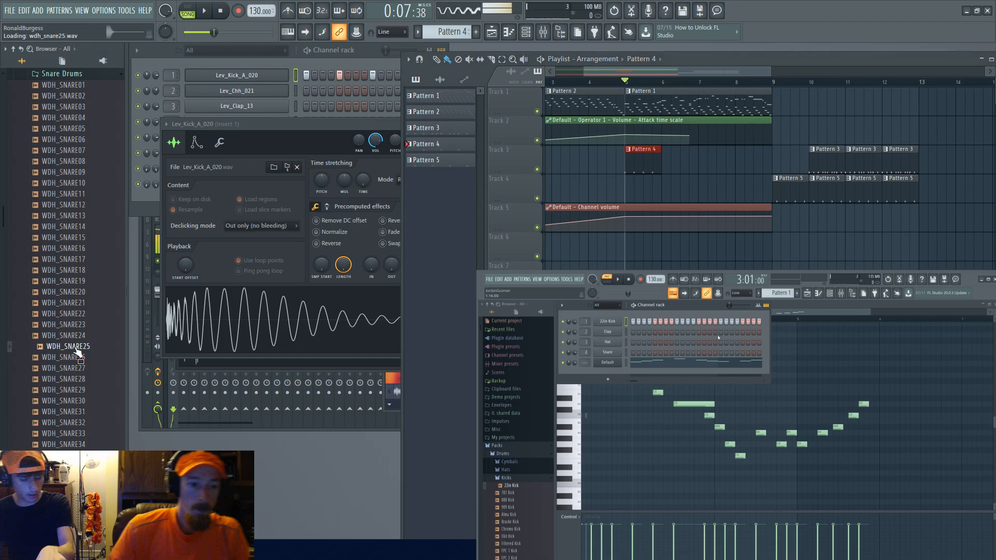
pyautogui.click(196, 334)
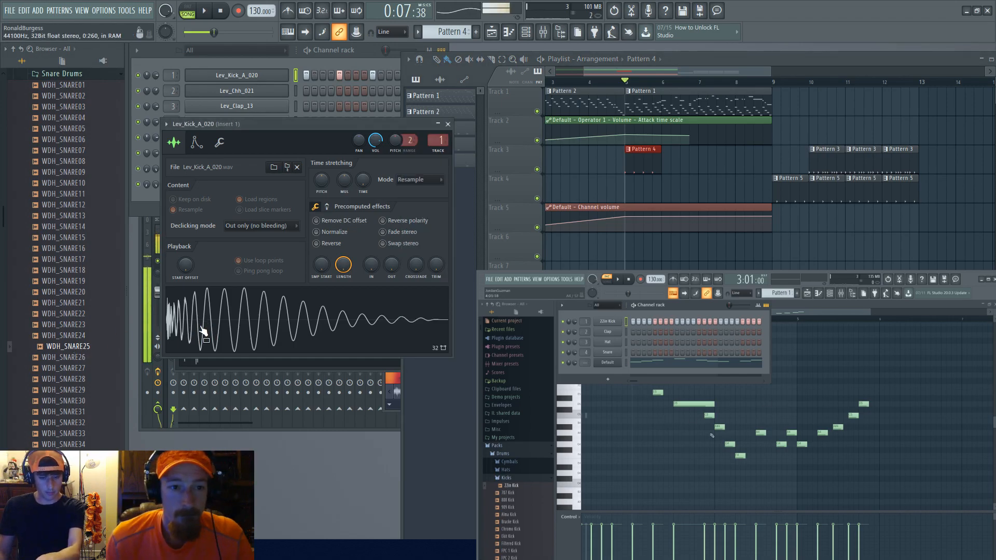
pyautogui.scroll(6, 83, 270)
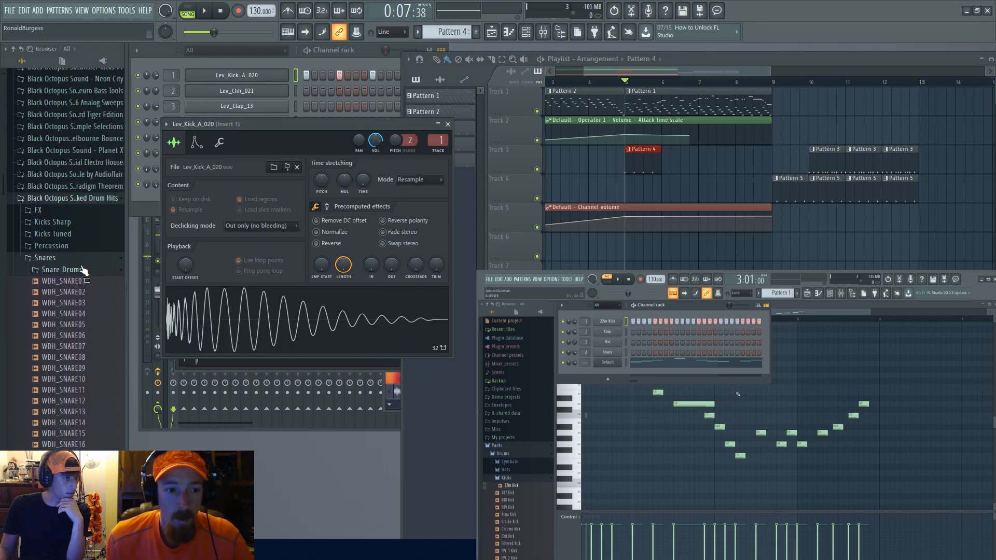
pyautogui.click(83, 269)
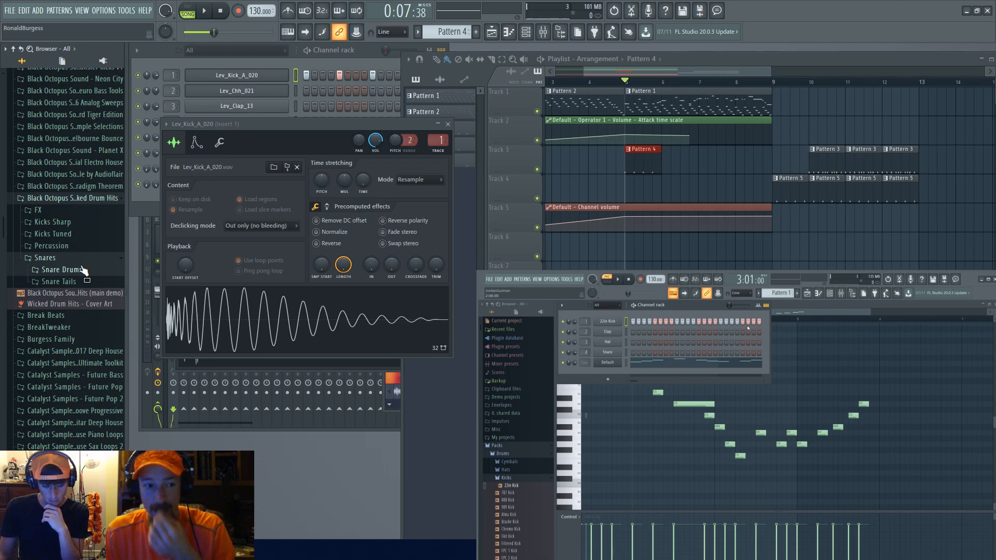
pyautogui.click(101, 260)
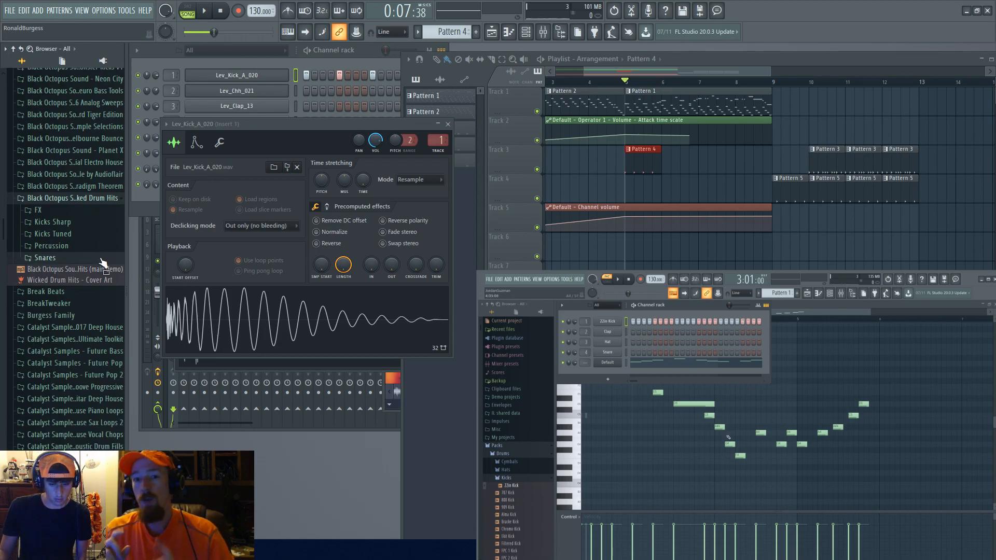
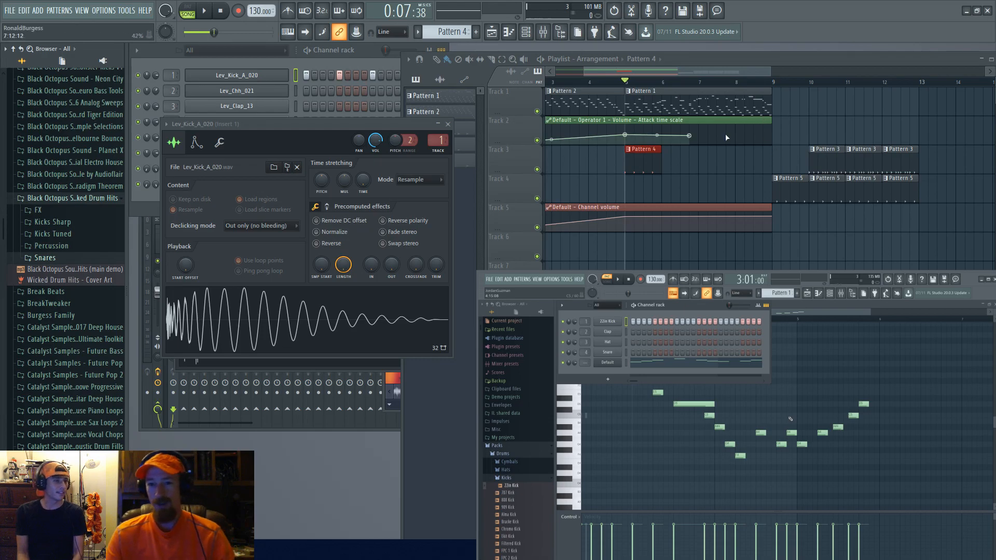
# Step: Open Pattern 1's piano roll, switch it to the Default channel, and reposition the piano roll window
pyautogui.moveTo(729, 132); pyautogui.dragTo(743, 262)
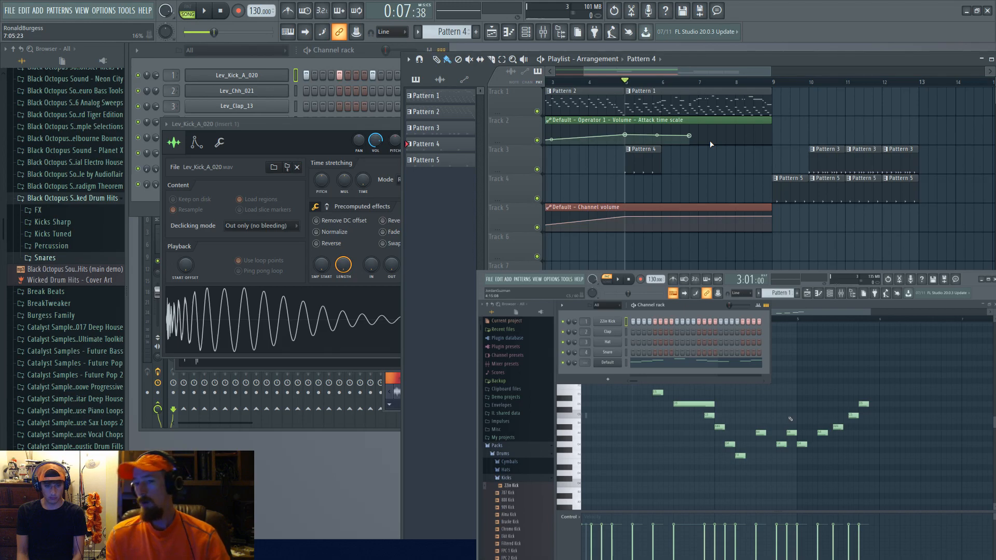
pyautogui.doubleClick(747, 99)
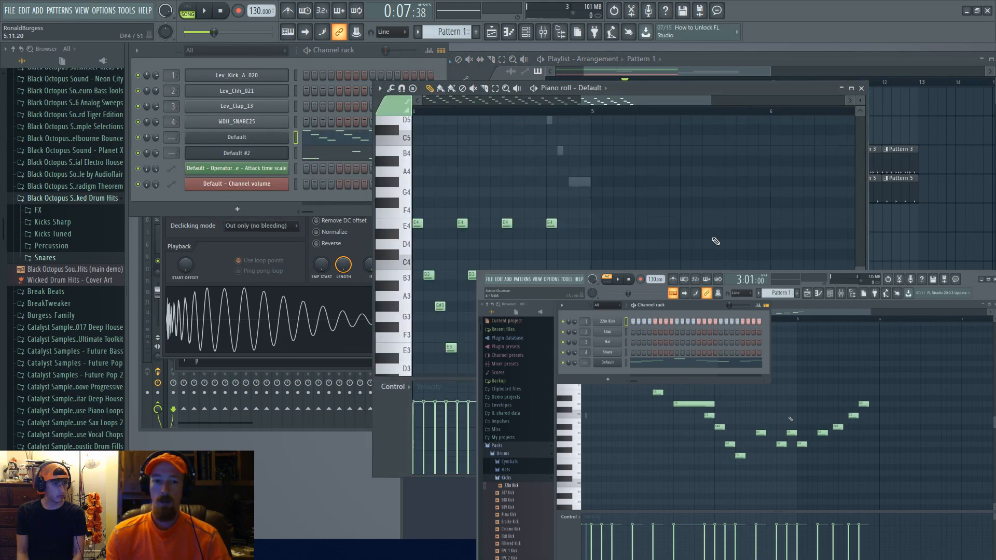
pyautogui.click(316, 139)
pyautogui.click(317, 141)
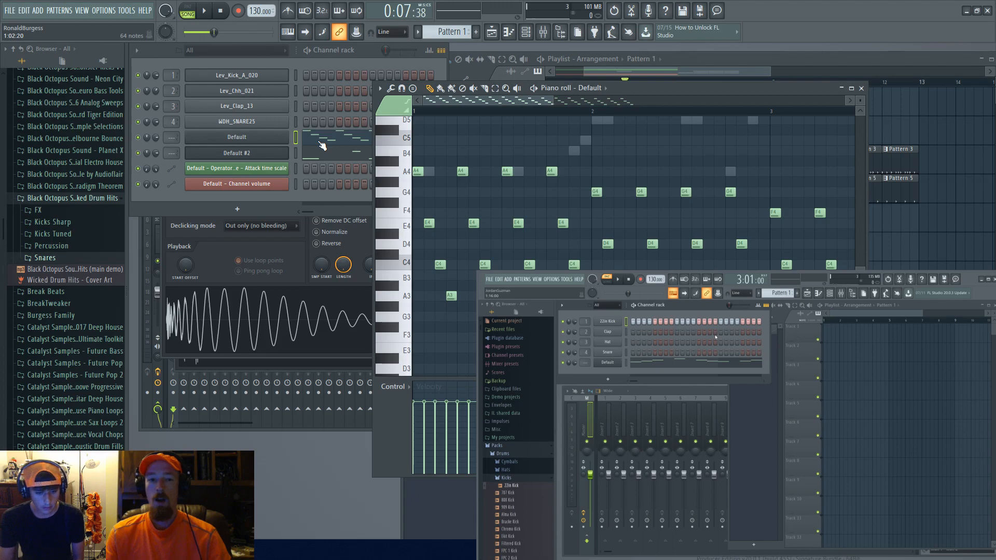
pyautogui.moveTo(695, 92); pyautogui.dragTo(734, 128)
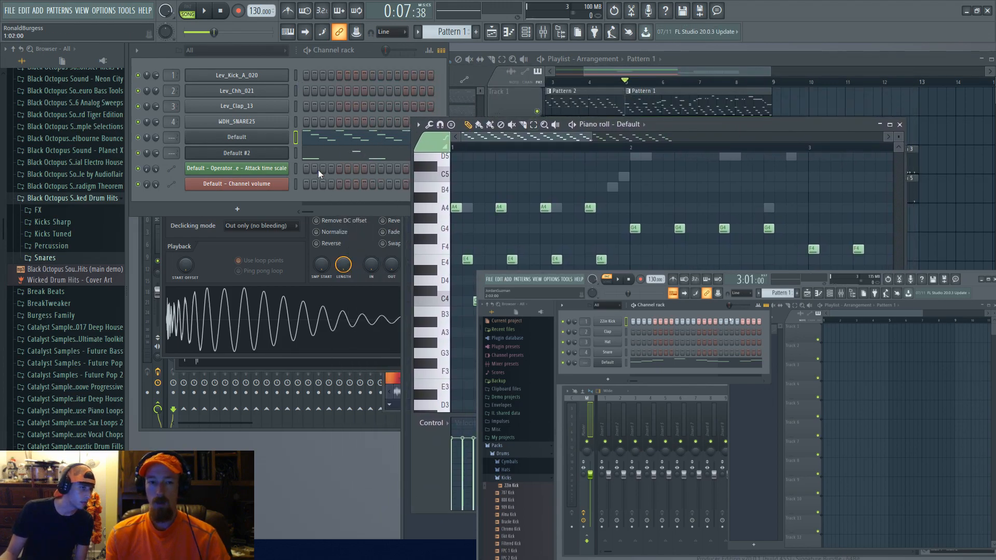
# Step: Switch between the Default #2 and Default channels' piano rolls to compare their note patterns
pyautogui.click(357, 154)
pyautogui.click(365, 123)
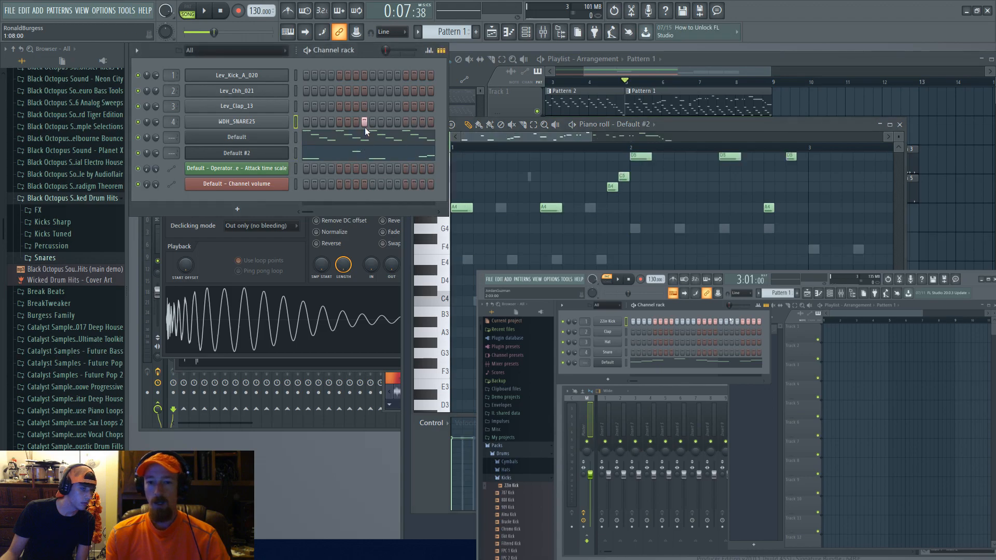
pyautogui.click(371, 130)
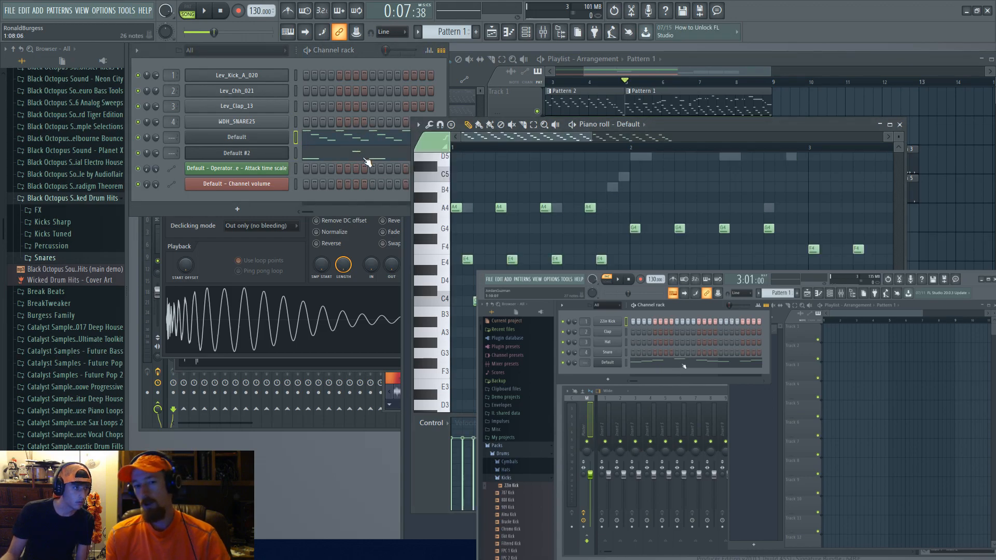
pyautogui.click(366, 158)
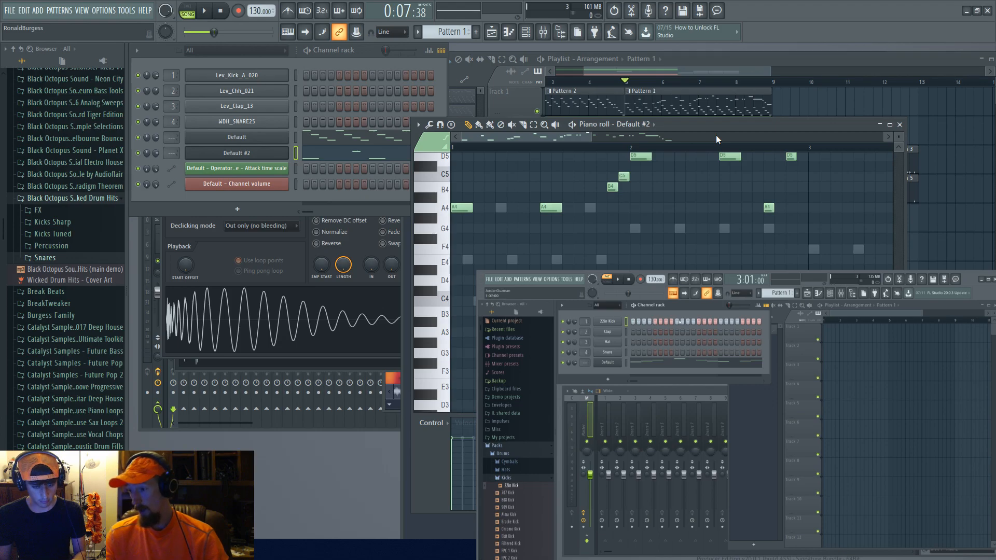
pyautogui.click(376, 157)
pyautogui.click(375, 157)
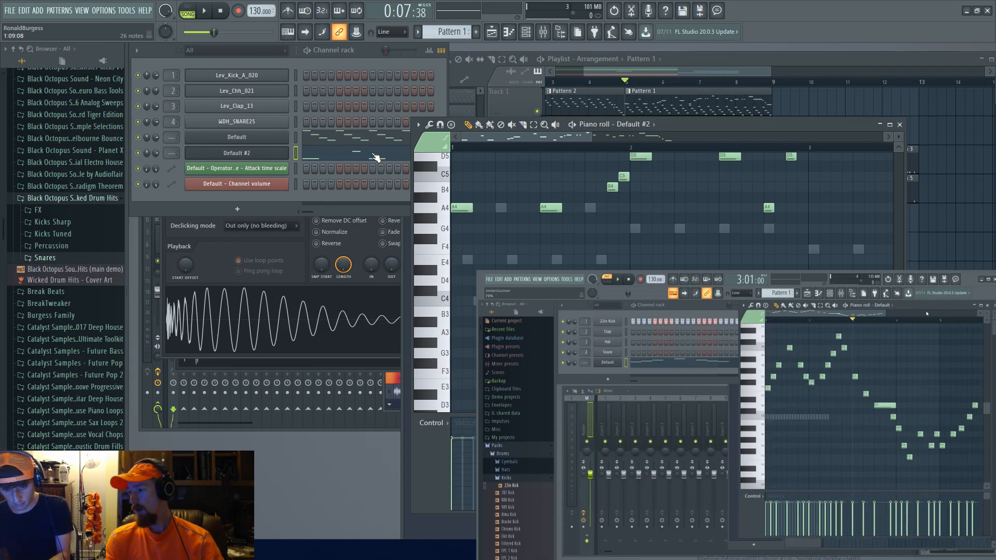
pyautogui.moveTo(412, 501); pyautogui.dragTo(414, 501)
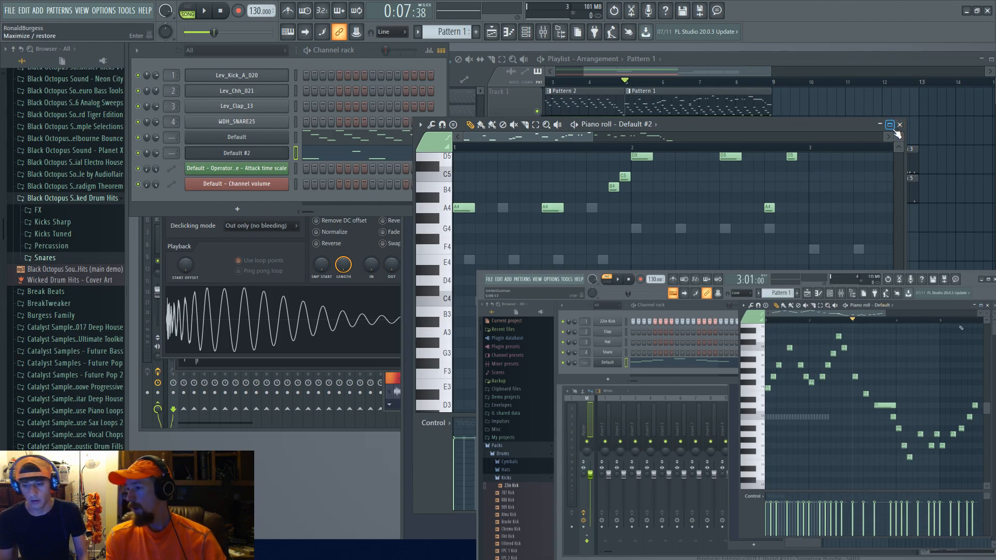
# Step: Rearrange the windows and zoom the playlist and Default #2 piano roll to examine the arrangement
pyautogui.moveTo(788, 126); pyautogui.dragTo(749, 150)
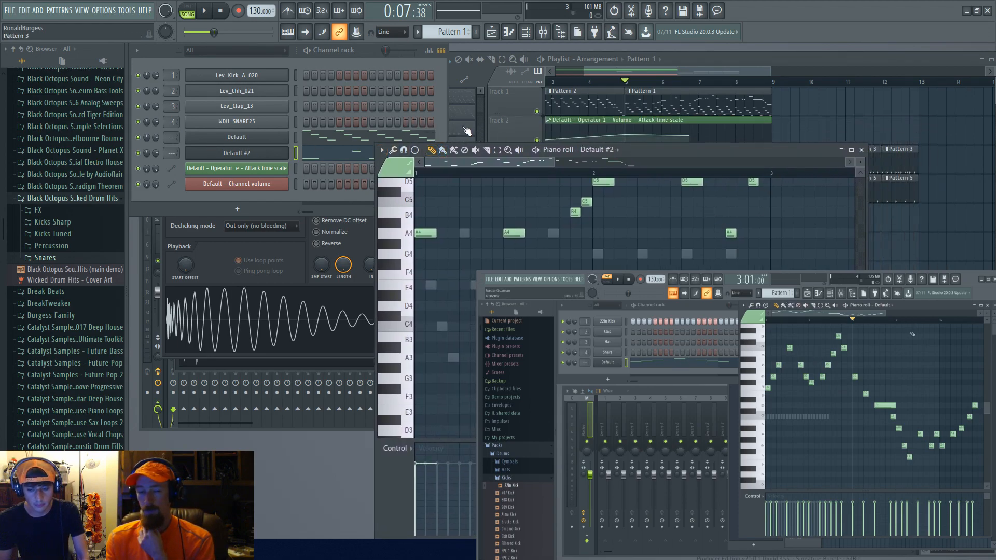
pyautogui.click(688, 71)
pyautogui.moveTo(577, 108); pyautogui.dragTo(767, 92)
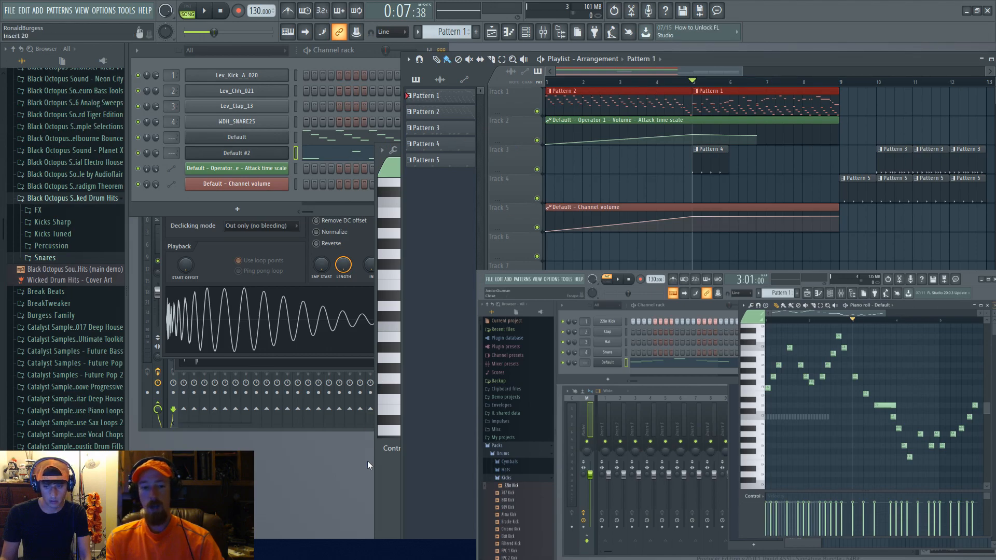
pyautogui.click(406, 440)
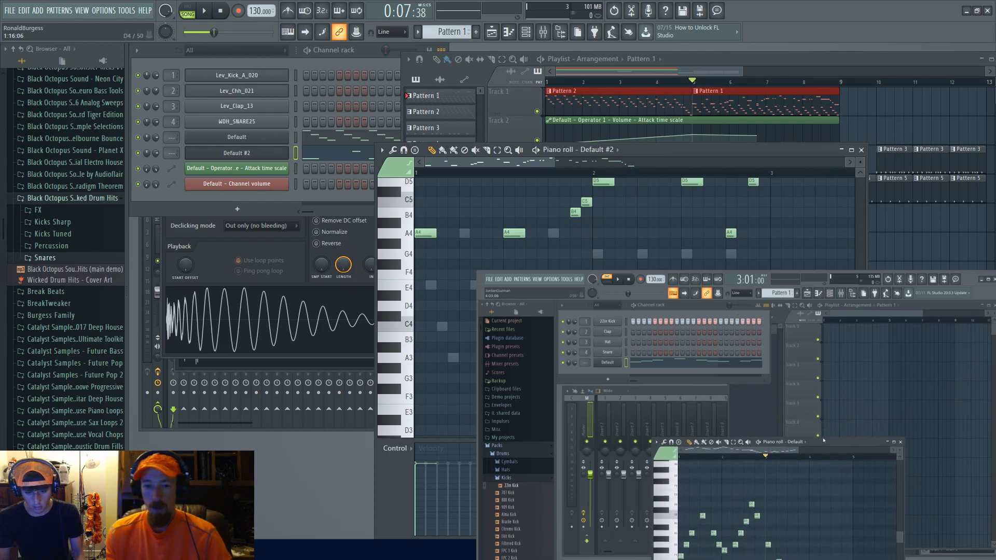
pyautogui.scroll(2, 560, 258)
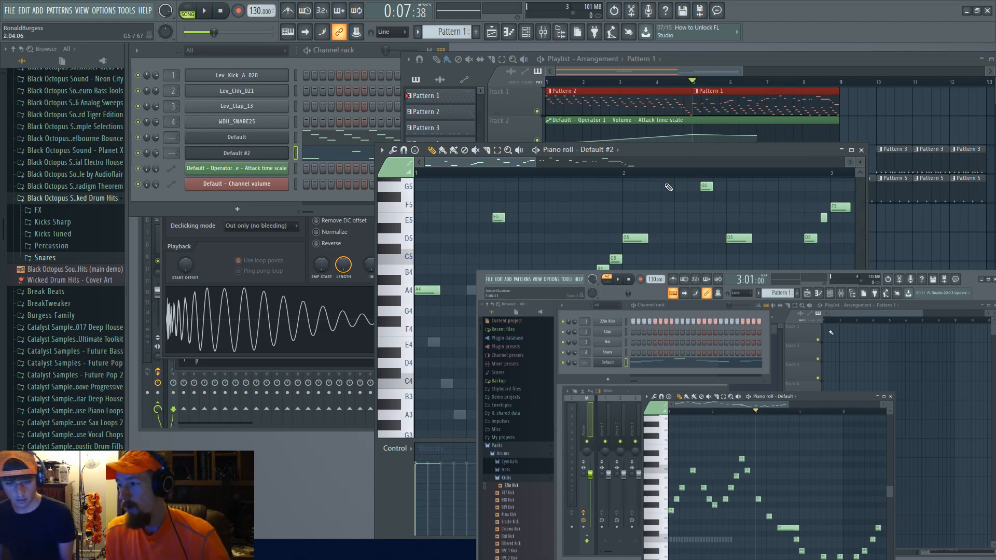
pyautogui.click(702, 59)
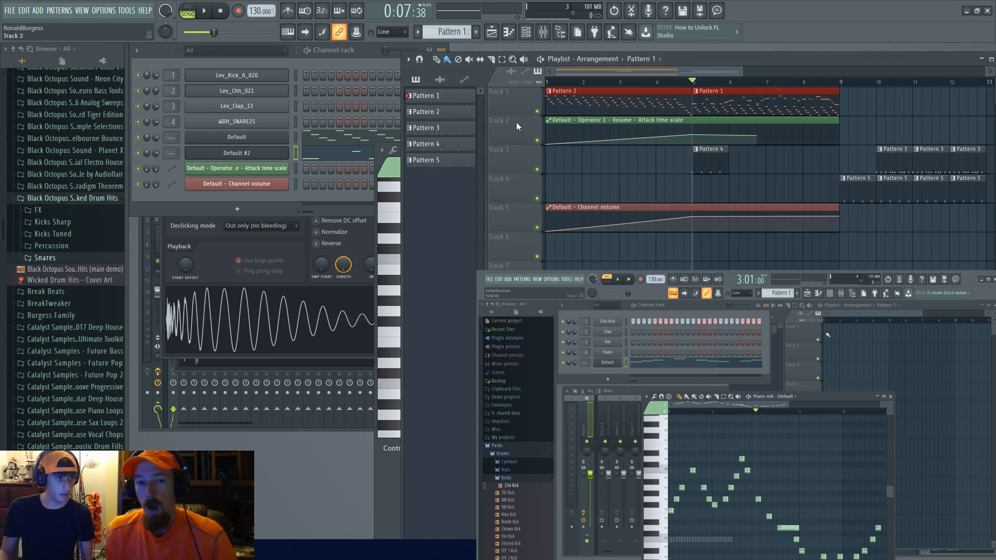
# Step: Open Pattern 2's and then Pattern 1's piano rolls from the playlist to review their notes
pyautogui.moveTo(570, 104); pyautogui.dragTo(571, 220)
pyautogui.moveTo(572, 263); pyautogui.dragTo(595, 65)
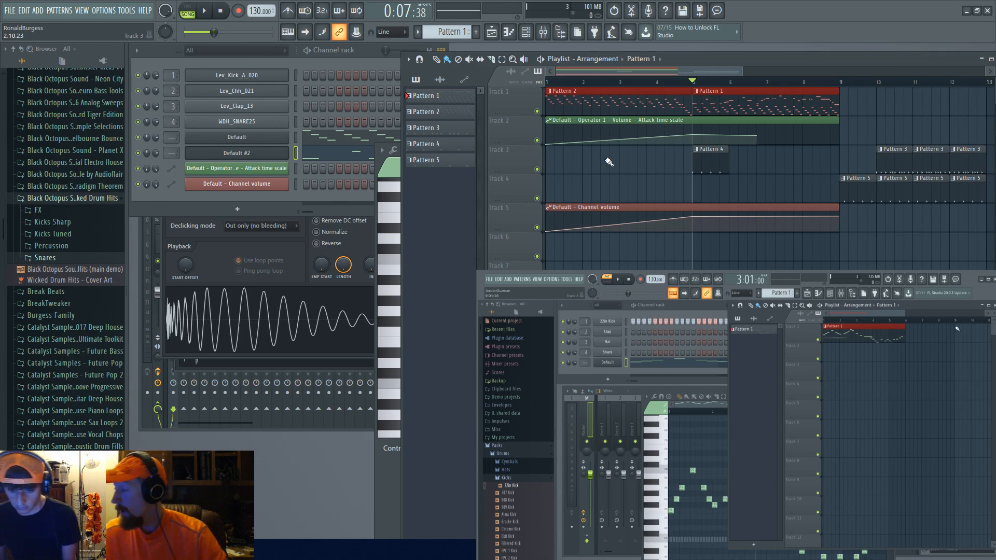
pyautogui.doubleClick(637, 103)
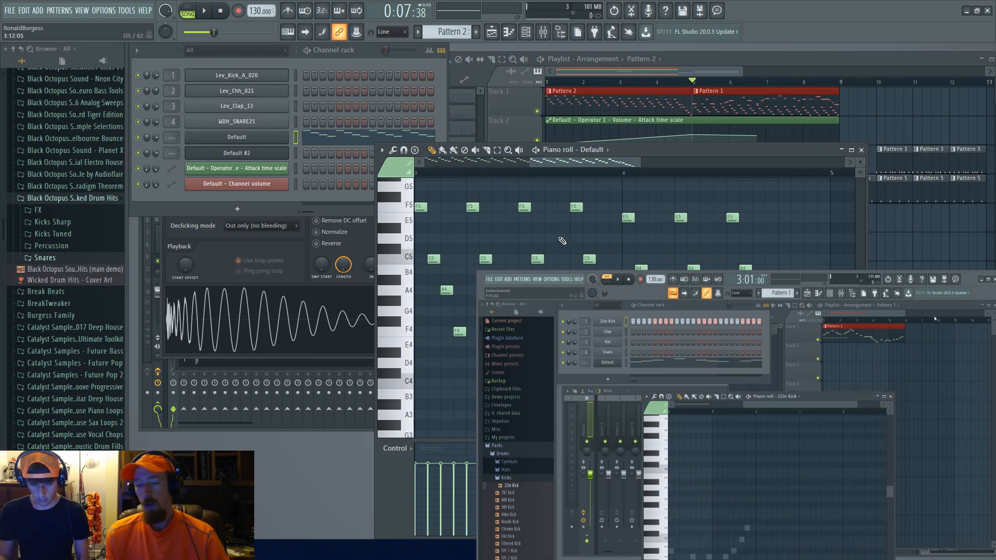
pyautogui.click(630, 110)
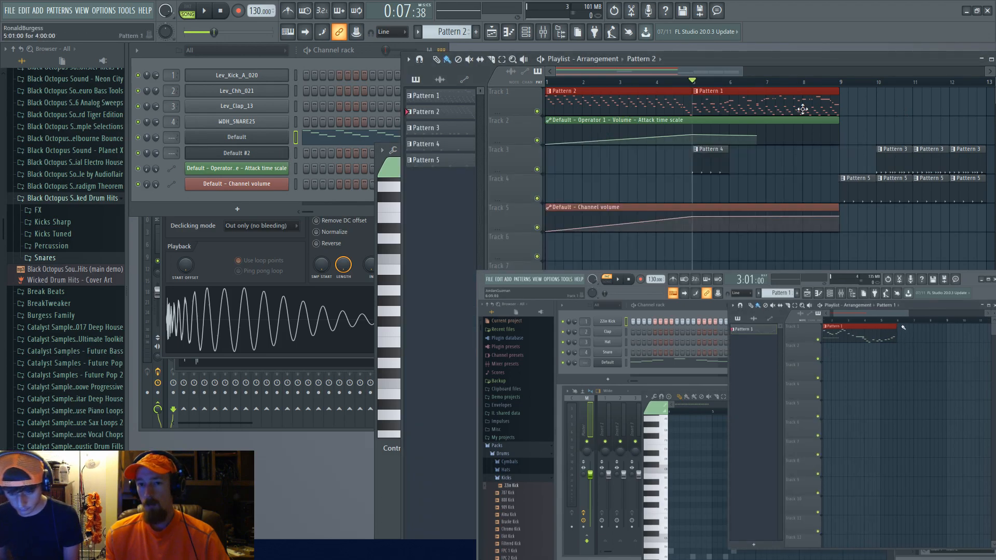
pyautogui.doubleClick(735, 109)
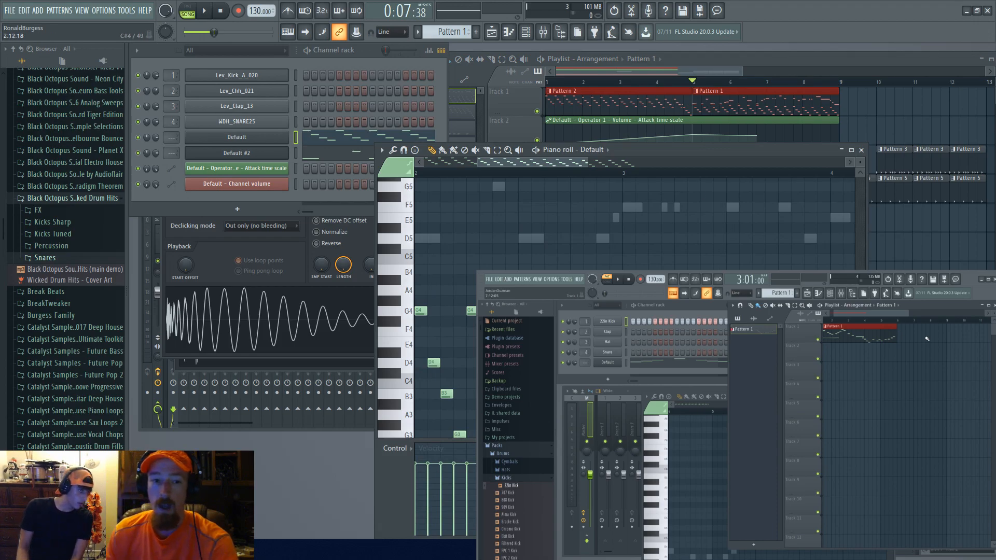
# Step: Switch to the Default #2 channel's piano roll and save the project
pyautogui.click(331, 156)
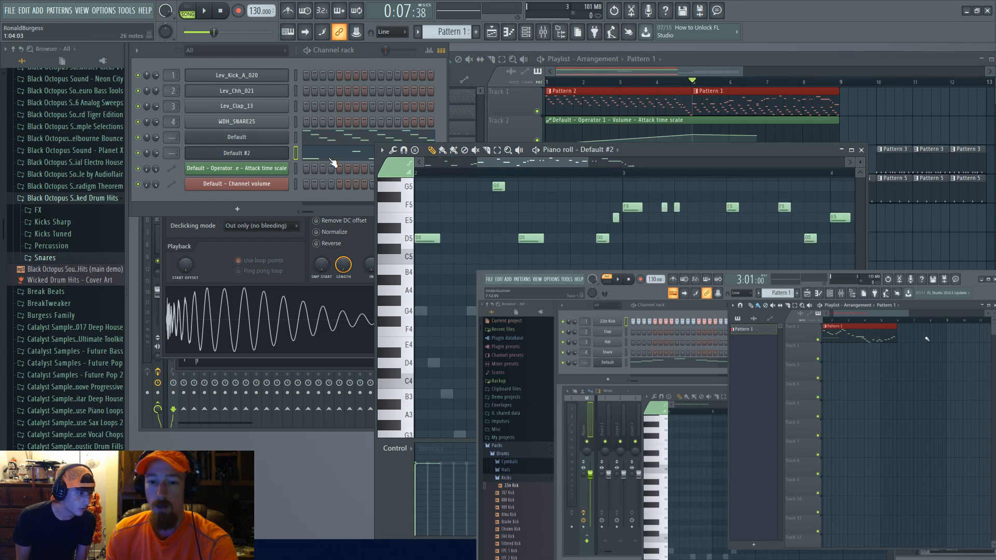
pyautogui.click(356, 137)
pyautogui.click(341, 153)
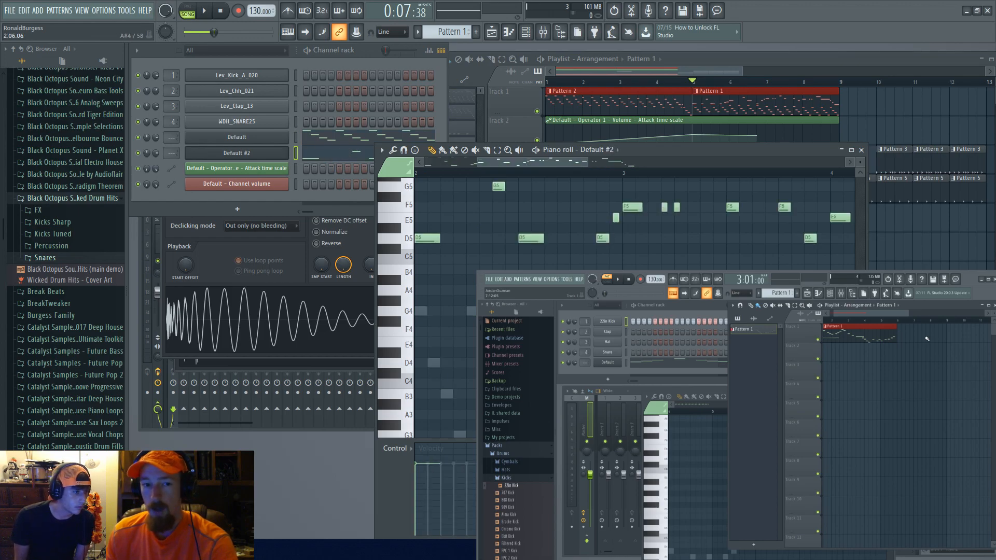
pyautogui.hotkey('ctrl', 's')
# Step: Shift a D5 note later in the Default #2 piano roll and move the piano roll window lower
pyautogui.rightClick(528, 311)
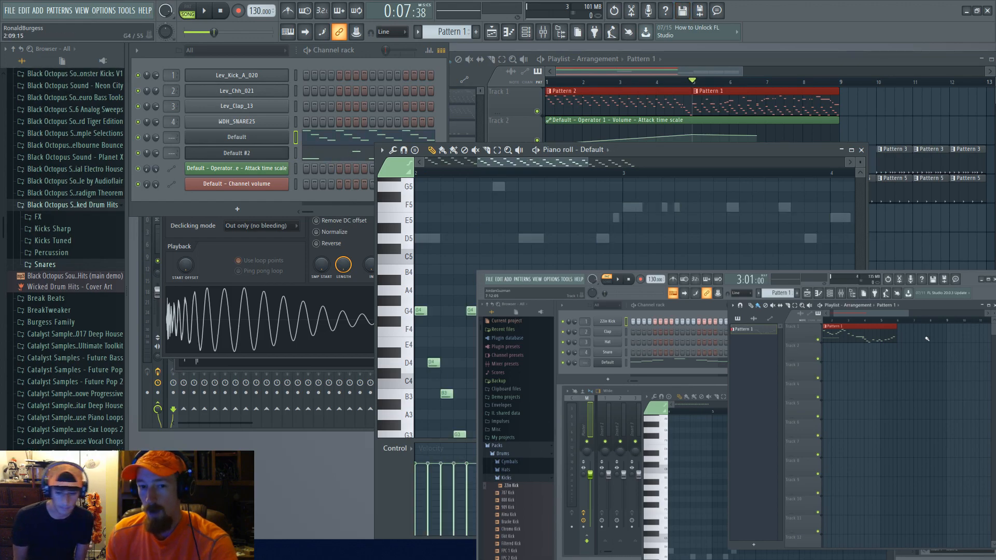
pyautogui.rightClick(539, 239)
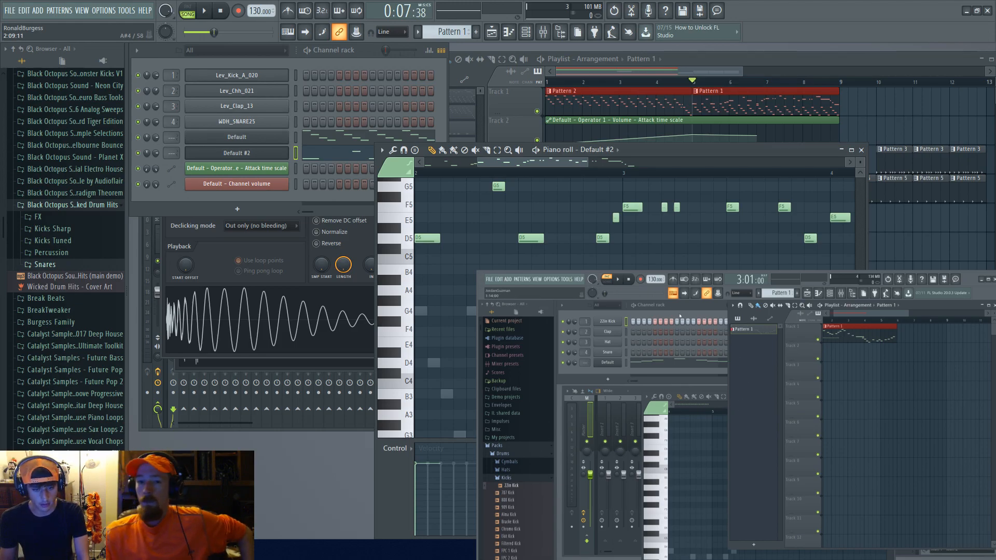
pyautogui.moveTo(682, 157); pyautogui.dragTo(690, 223)
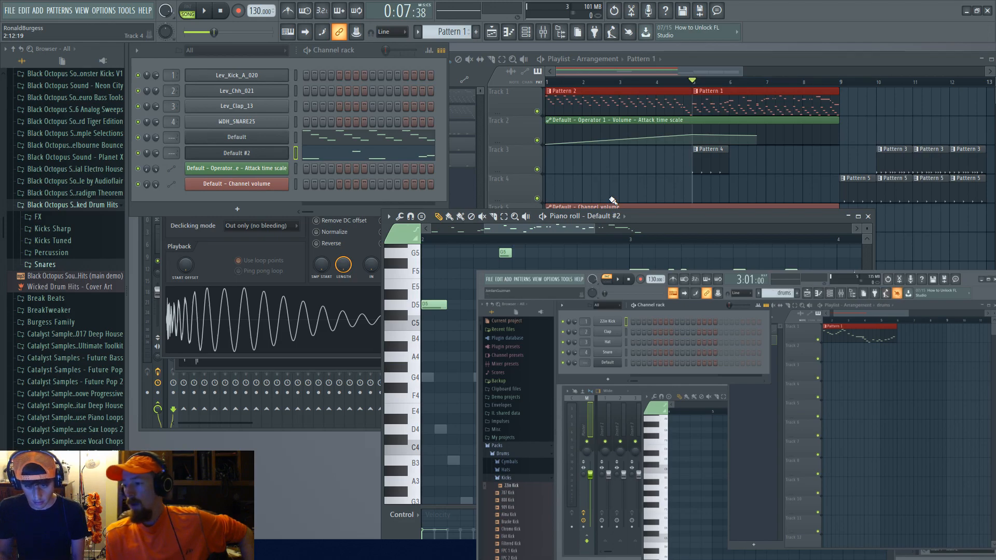
# Step: Duplicate the Pattern 4 clip on track 3 three times while playing back the song
pyautogui.click(626, 70)
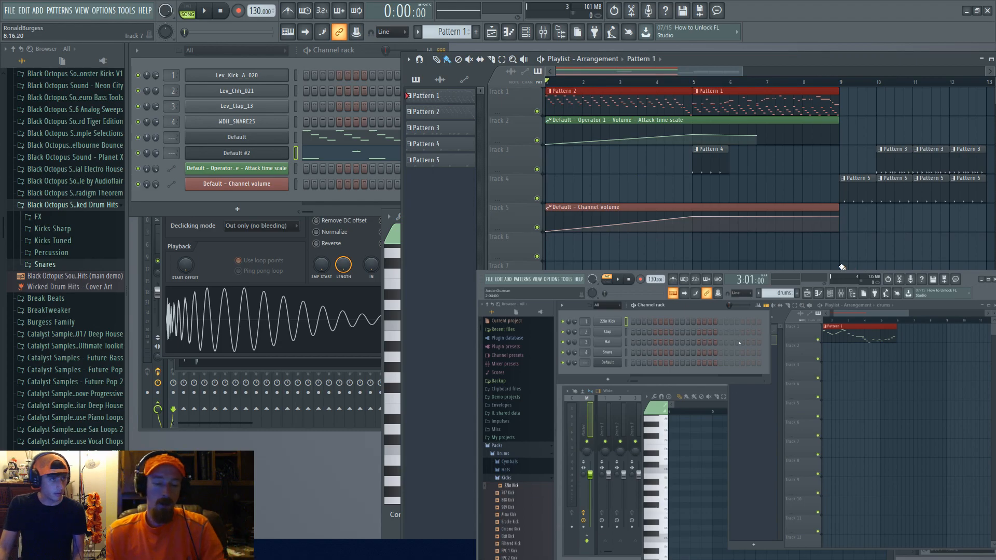
pyautogui.scroll(-1, 792, 264)
pyautogui.press('space')
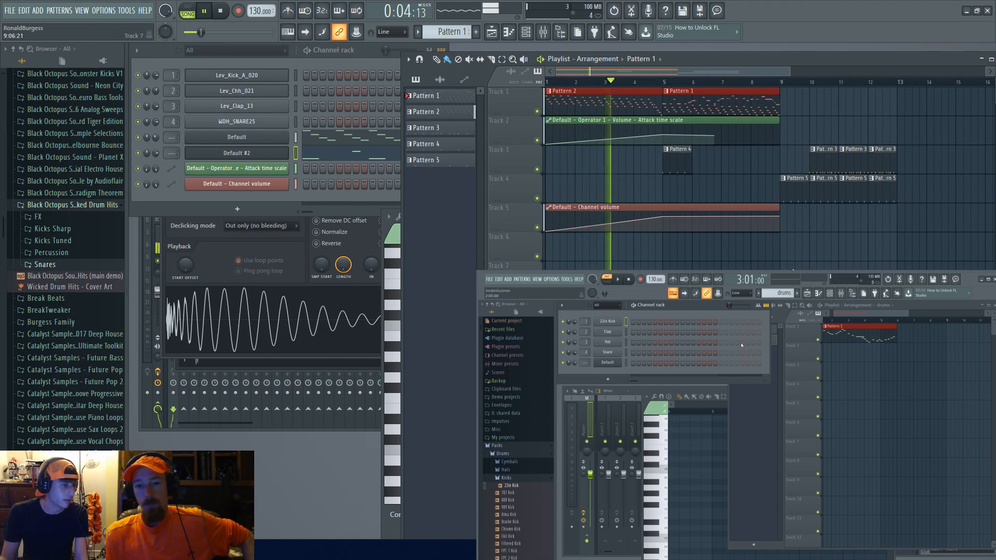
pyautogui.click(683, 167)
pyautogui.hotkey('ctrl', 'b')
pyautogui.hotkey('ctrl', 'b')
pyautogui.hotkey('ctrl', 'b')
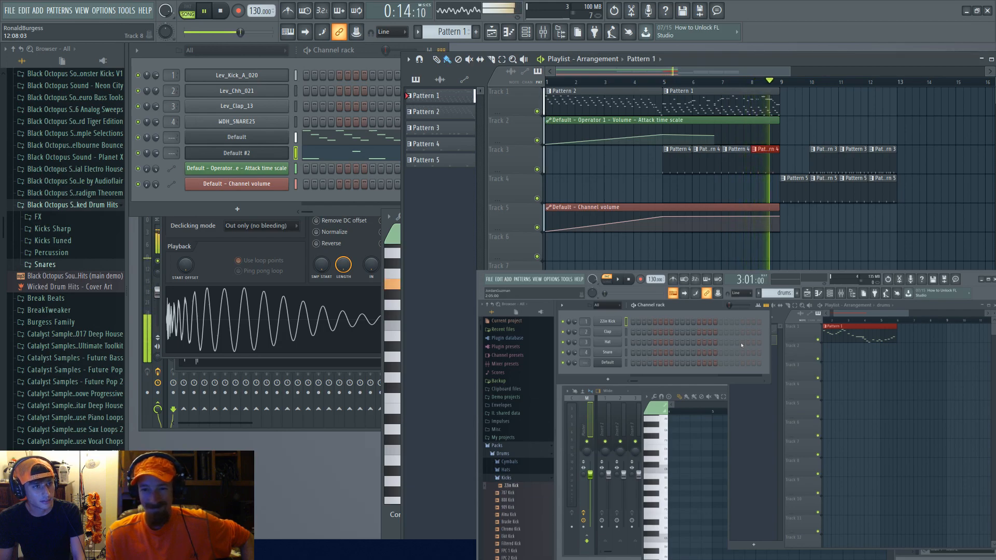
pyautogui.press('space')
pyautogui.keyDown('ctrl'); pyautogui.click(803, 158); pyautogui.keyUp('ctrl')
pyautogui.moveTo(802, 156); pyautogui.dragTo(905, 223)
pyautogui.moveTo(667, 160); pyautogui.dragTo(819, 167)
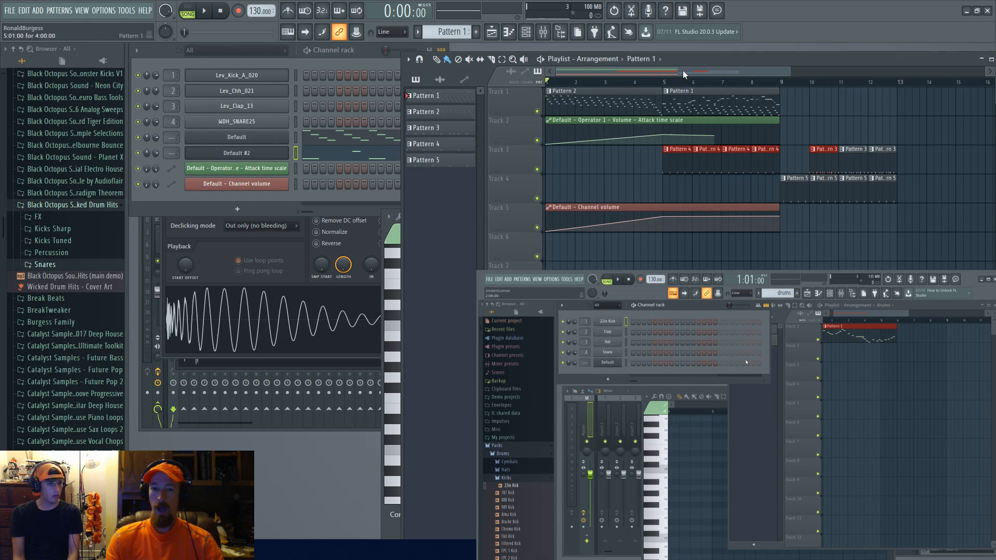
# Step: Open Pattern 2's piano roll from the playlist and select all of its notes
pyautogui.click(598, 105)
pyautogui.doubleClick(598, 105)
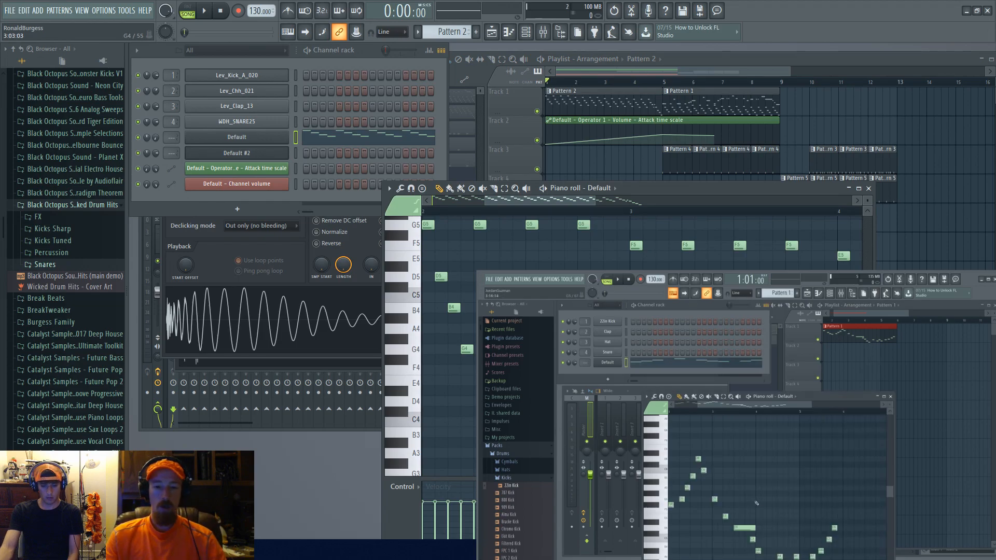
pyautogui.hotkey('ctrl', 'a')
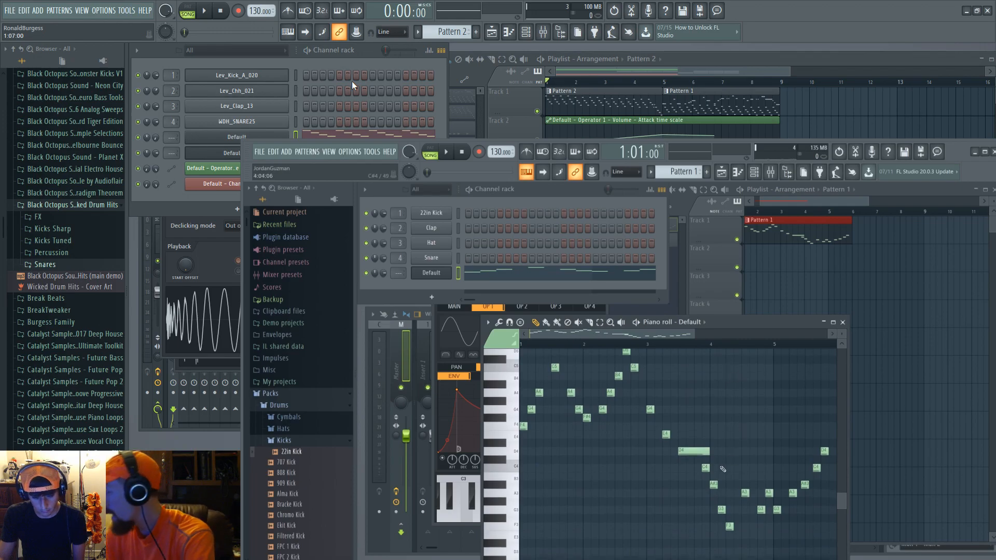
# Step: Move the first Pattern 3 clip from track 3 down to track 6 in the playlist
pyautogui.click(638, 102)
pyautogui.click(685, 103)
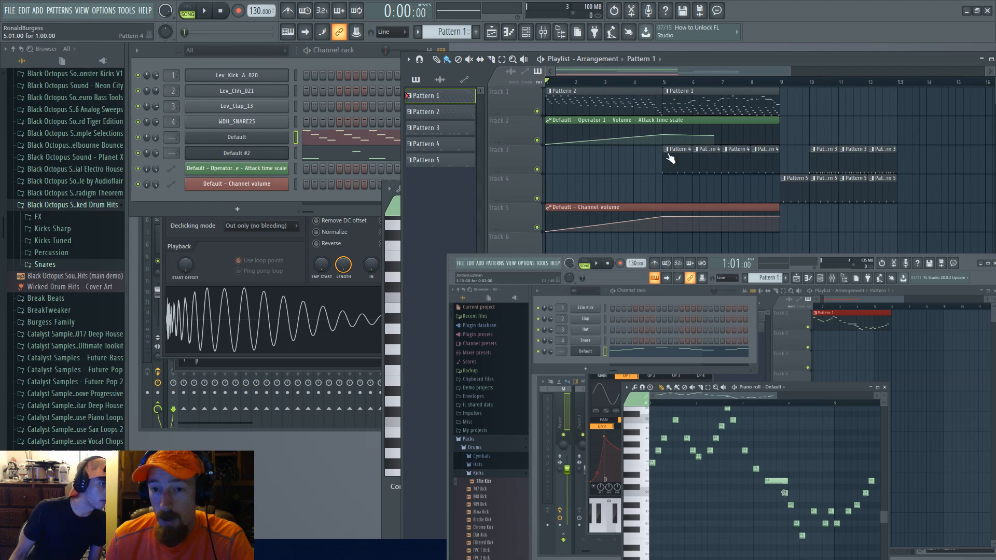
pyautogui.click(708, 169)
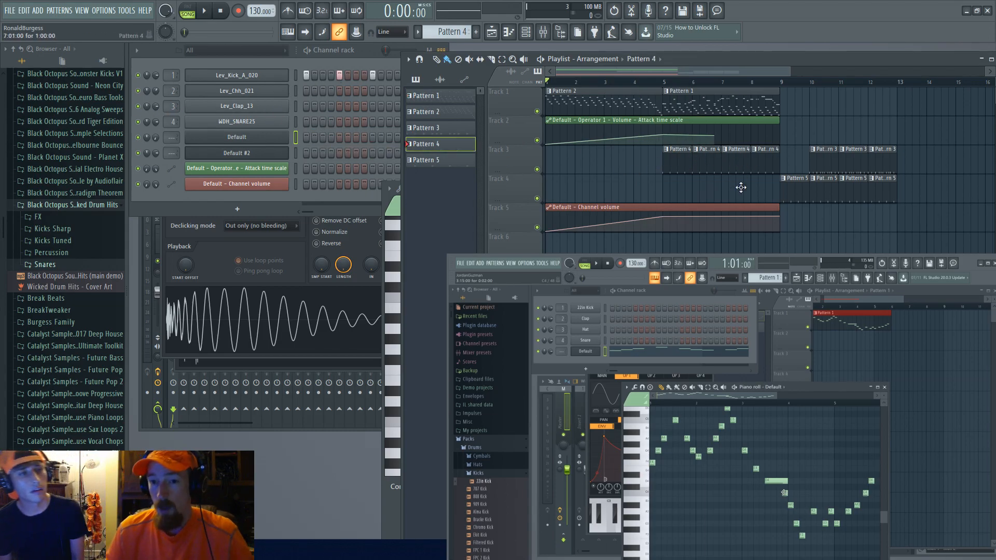
pyautogui.moveTo(826, 163); pyautogui.dragTo(780, 253)
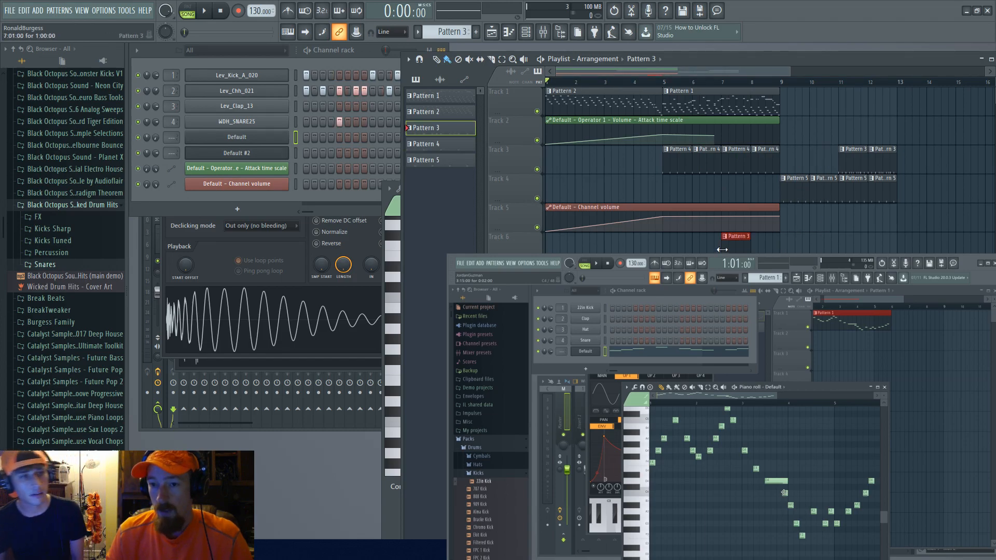
# Step: Select the Pattern 5 and Pattern 3 clips to view their steps in the channel rack
pyautogui.click(798, 187)
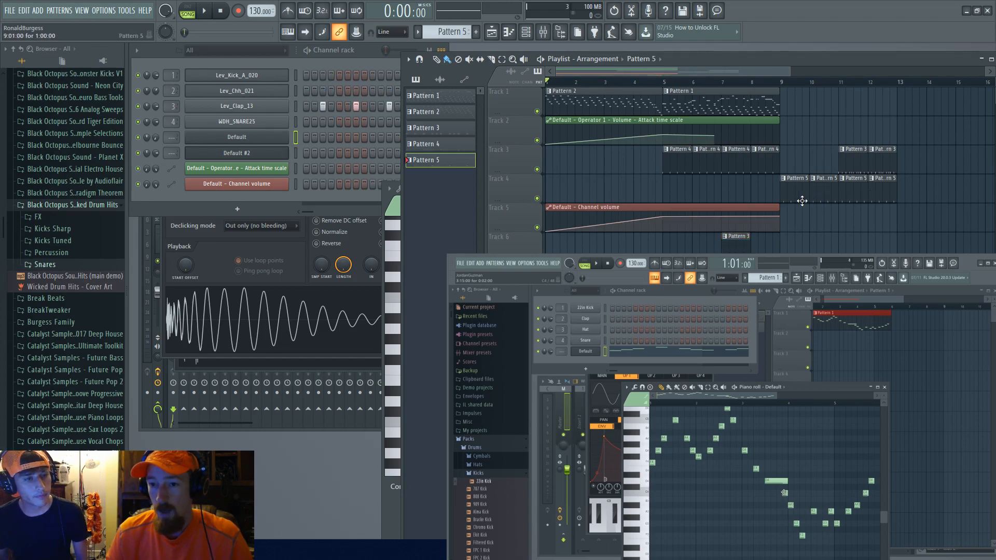
pyautogui.click(171, 214)
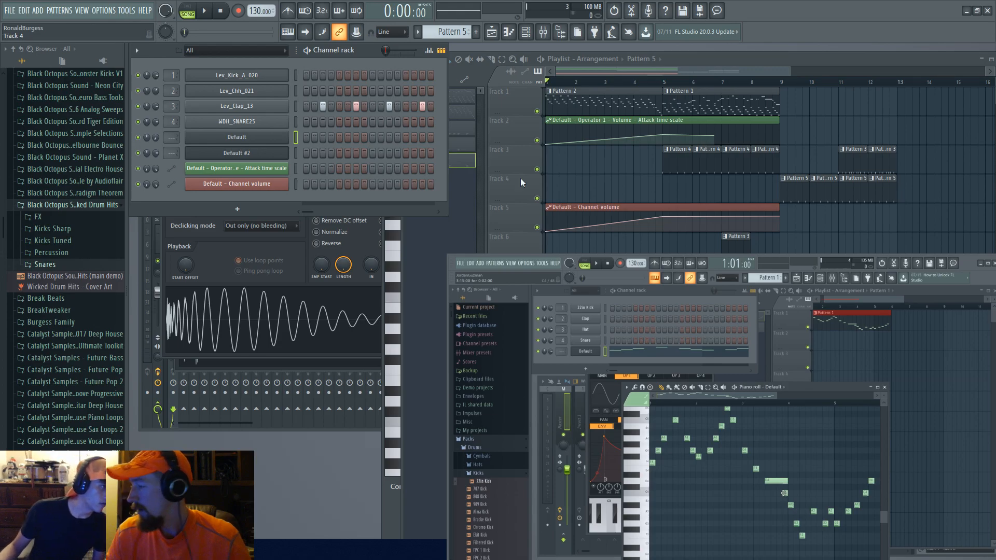
pyautogui.click(846, 165)
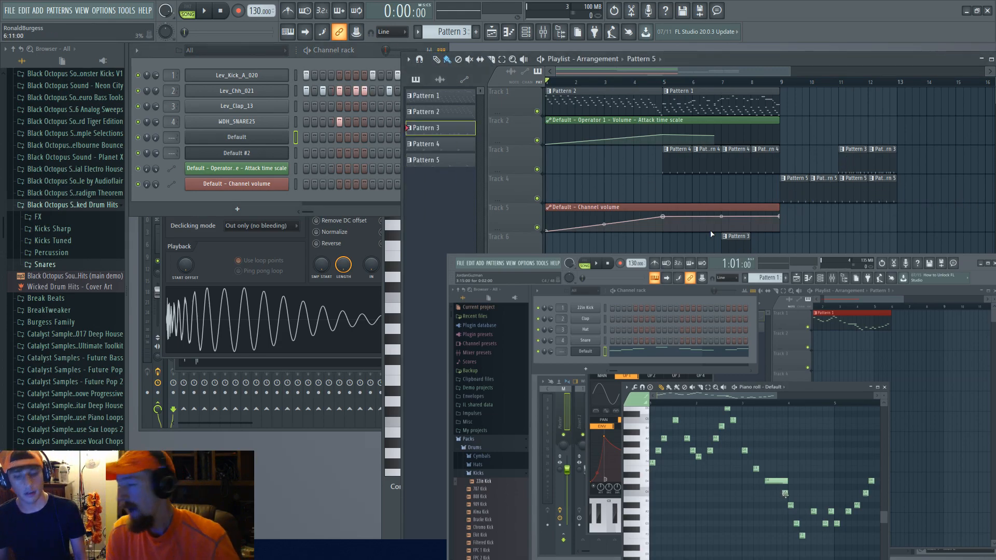
# Step: Move the Pattern 3 clip from track 6 back to track 3 after bar 10, open its clip menu, and play the song
pyautogui.moveTo(738, 251); pyautogui.dragTo(827, 157)
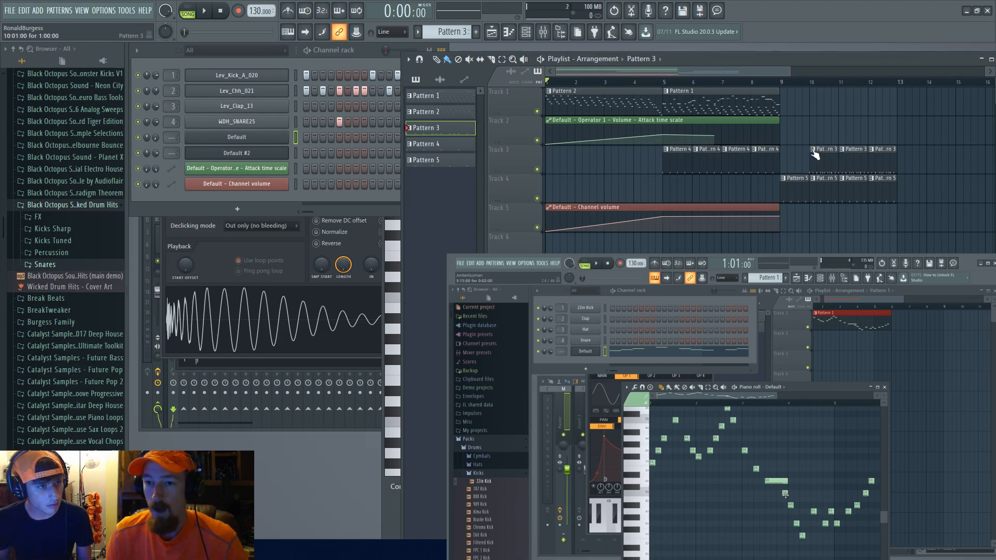
pyautogui.click(813, 151)
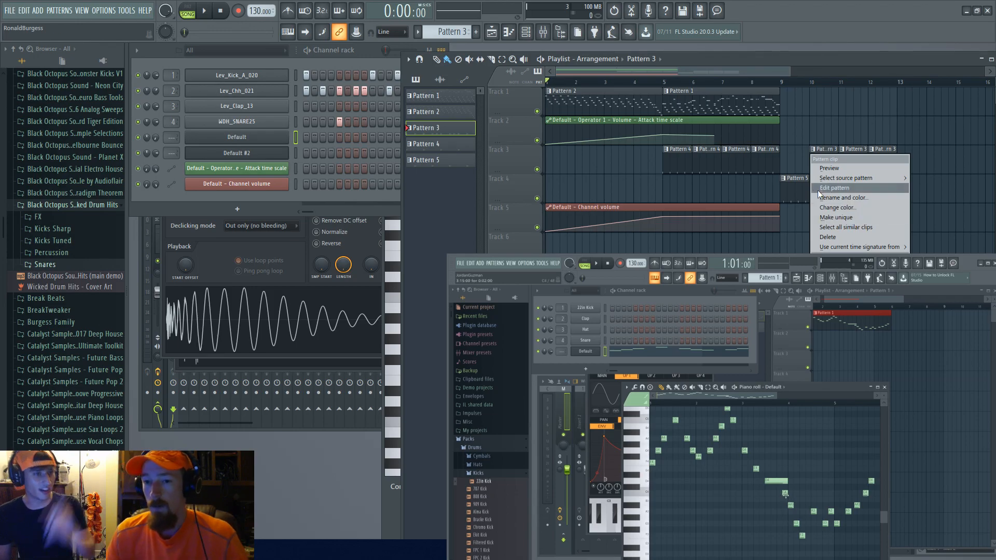
pyautogui.click(795, 197)
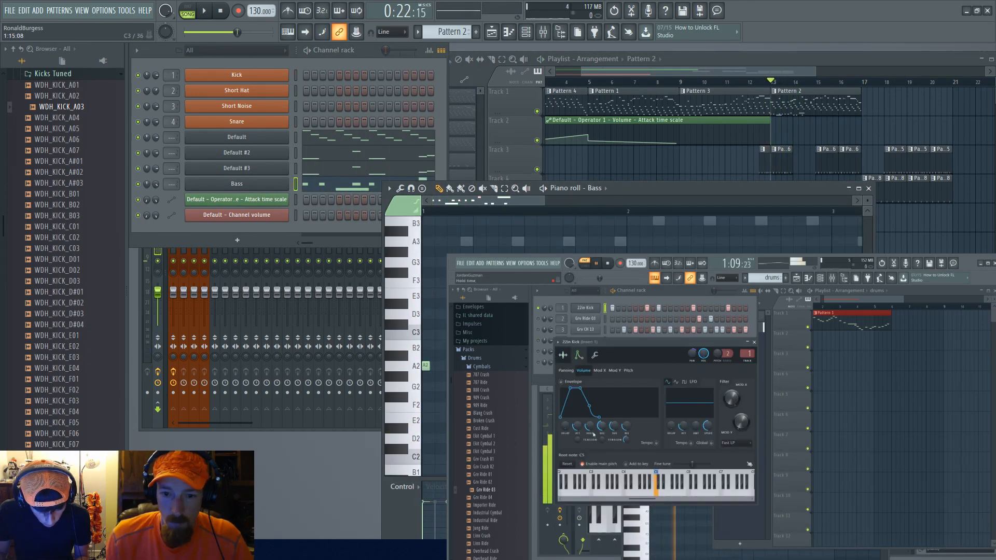
pyautogui.press('space')
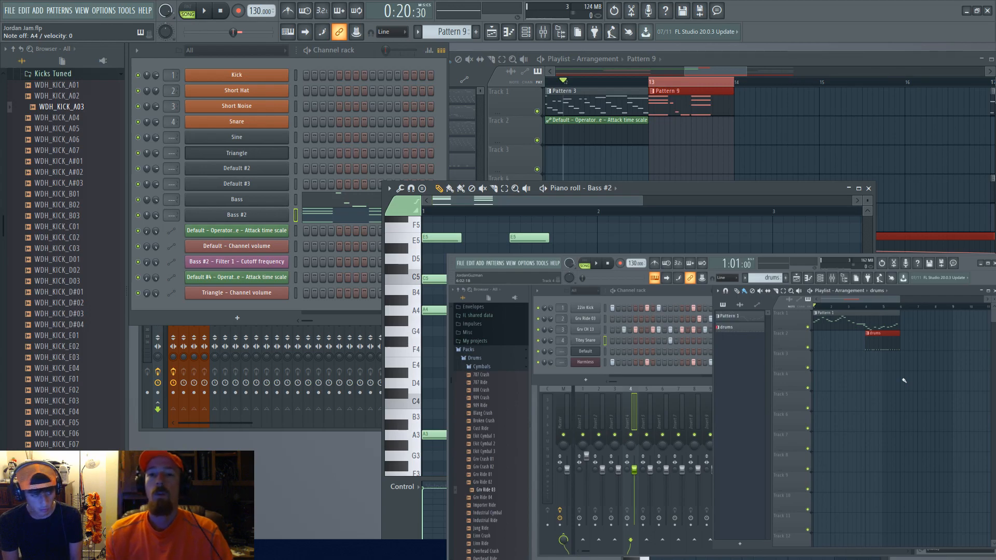
# Step: Try adding a fourth Pattern 5 clip at the end of track 3, then delete it
pyautogui.click(807, 58)
pyautogui.scroll(-4, 771, 191)
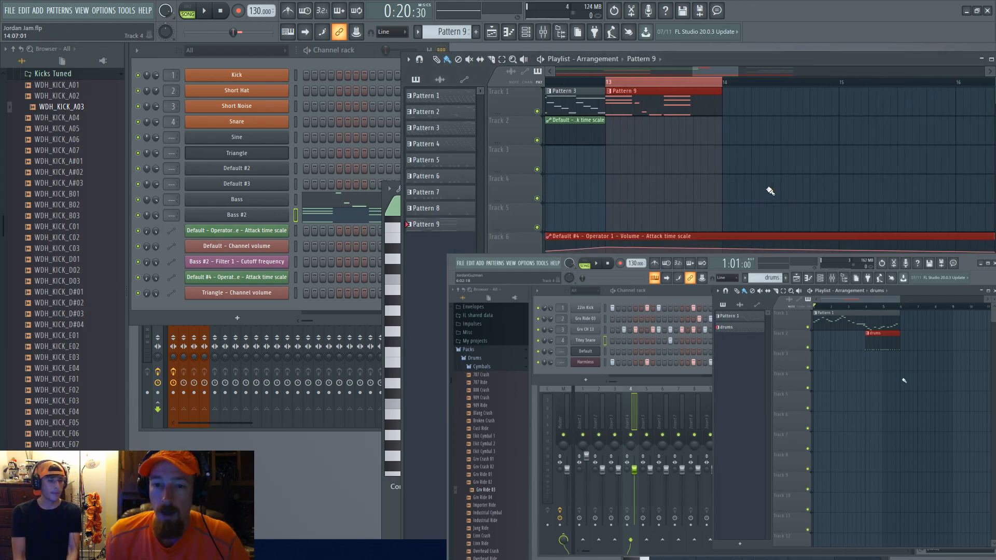
pyautogui.scroll(-4, 778, 200)
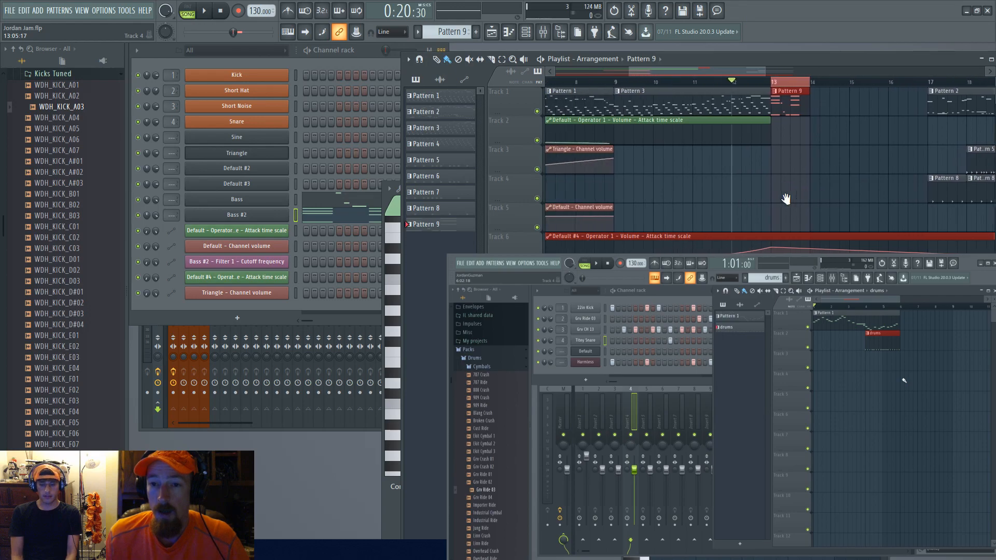
pyautogui.scroll(3, 818, 187)
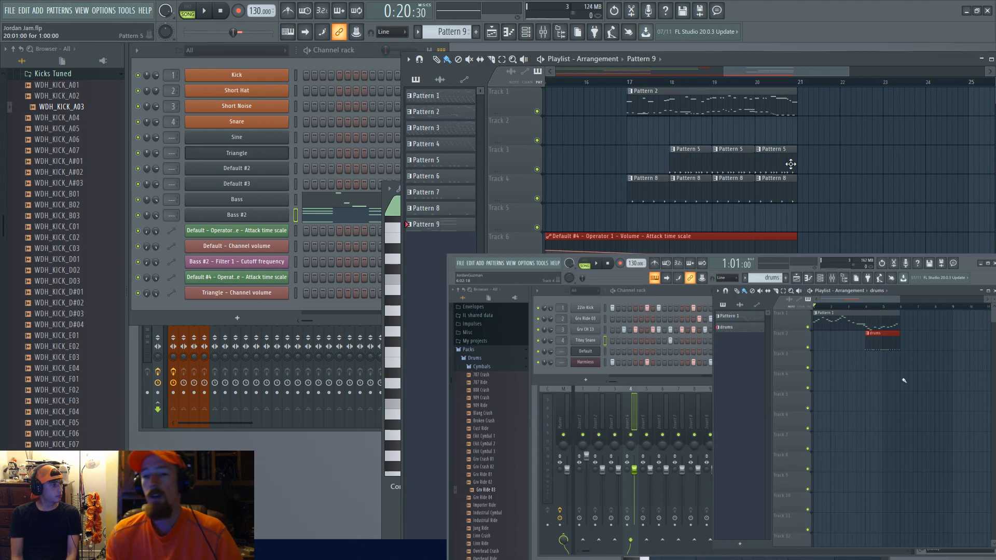
pyautogui.moveTo(790, 164); pyautogui.dragTo(819, 167)
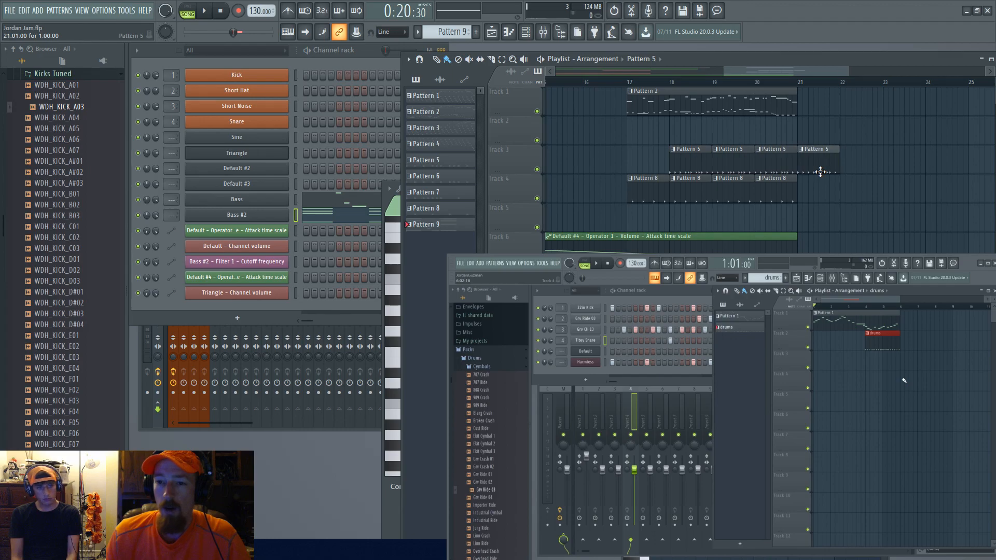
pyautogui.click(802, 149)
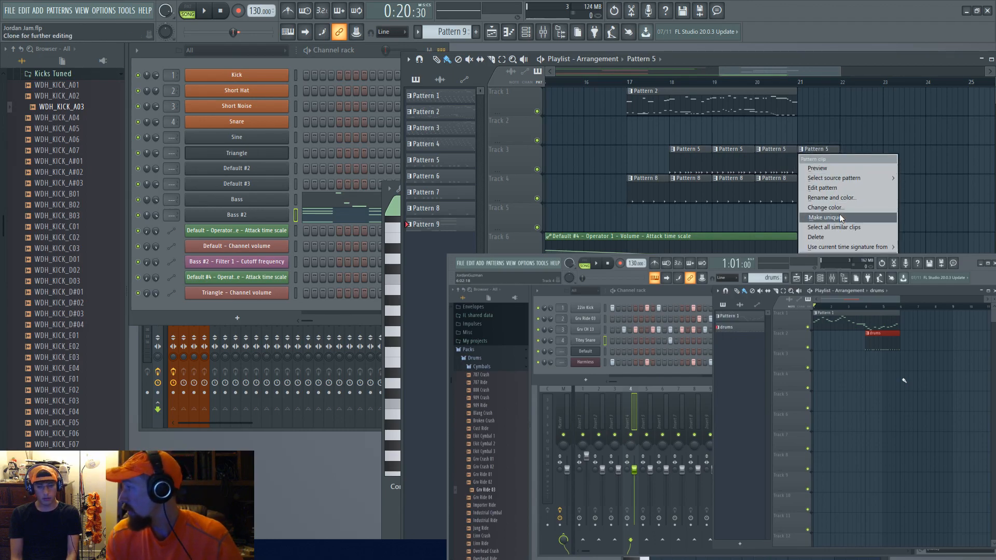
pyautogui.click(839, 103)
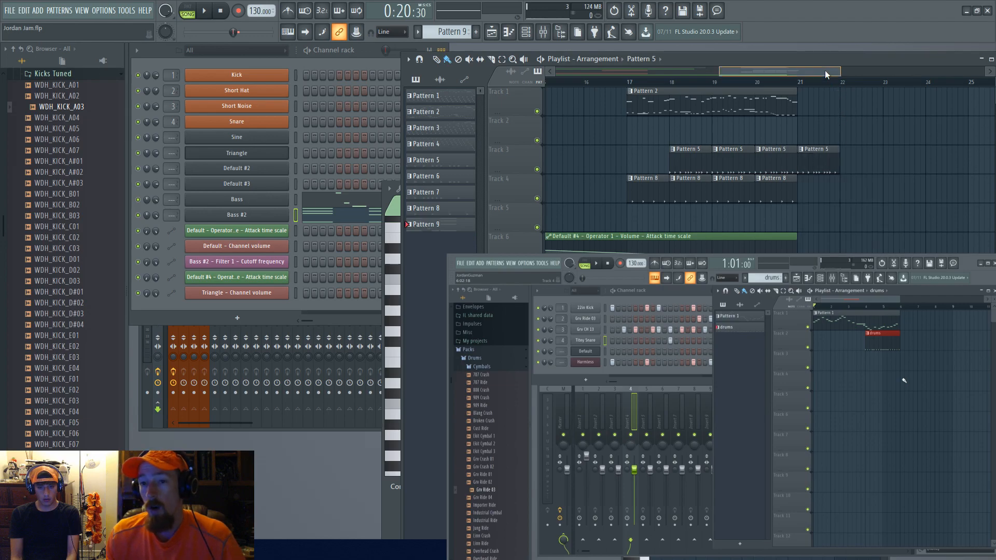
pyautogui.rightClick(826, 150)
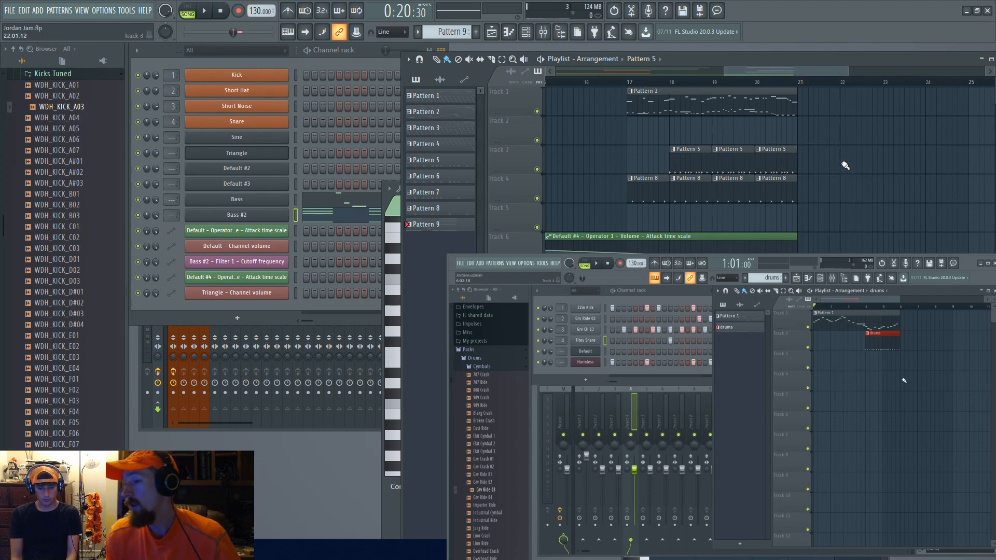
# Step: Try adding a second Pattern 2 clip on track 1 at bar 21, then delete it
pyautogui.click(878, 101)
pyautogui.moveTo(878, 101); pyautogui.dragTo(841, 115)
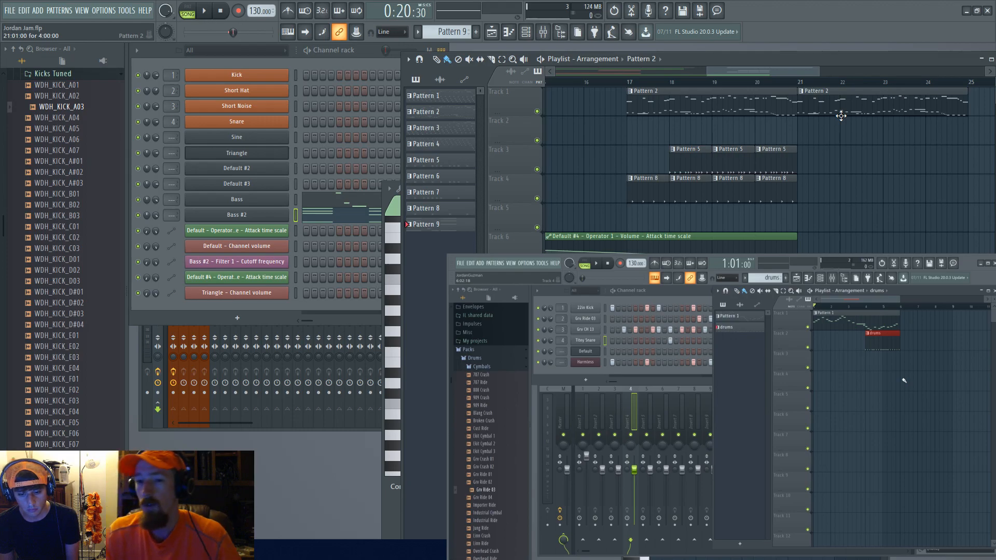
pyautogui.click(801, 91)
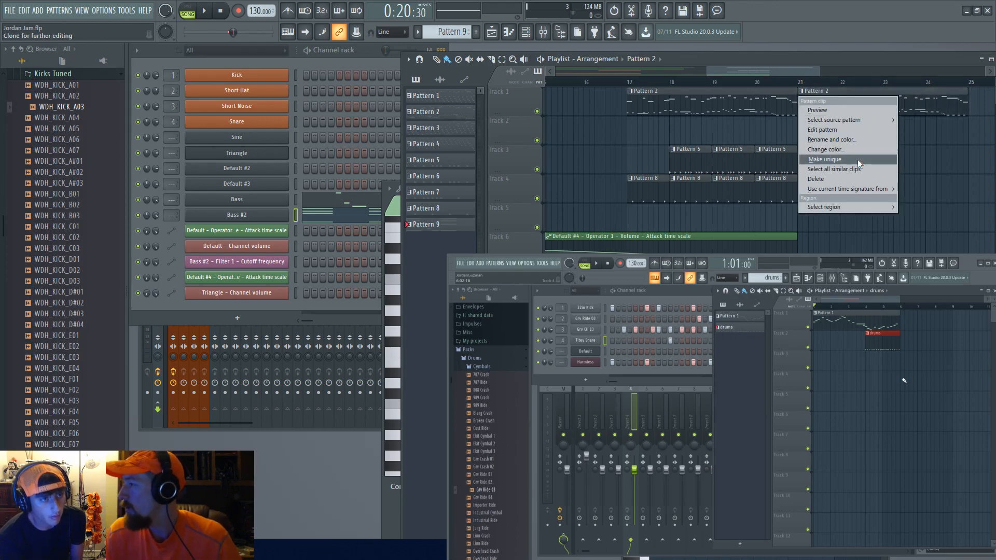
pyautogui.click(817, 179)
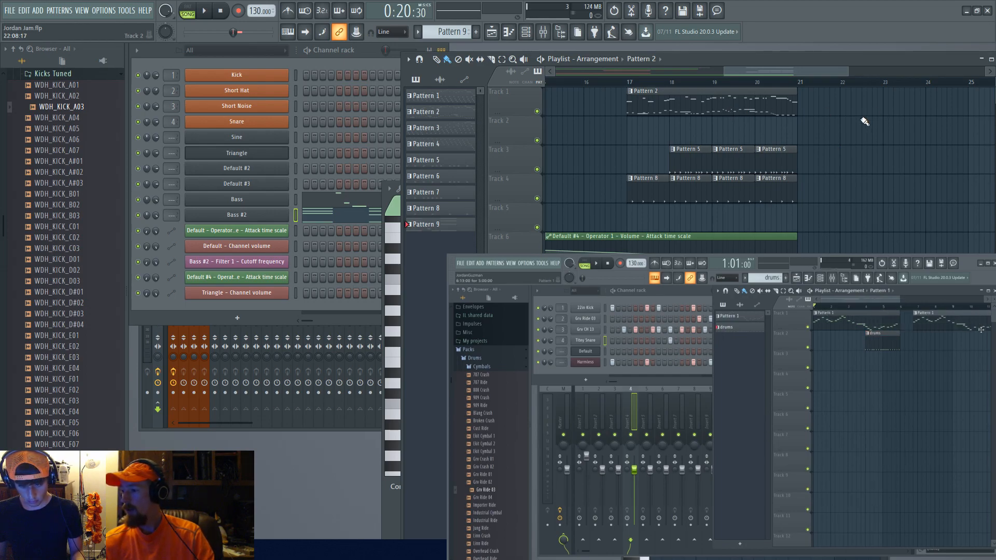
# Step: Select the first Pattern 2 clip on track 1 and open its clip menu
pyautogui.keyDown('ctrl'); pyautogui.click(710, 107); pyautogui.keyUp('ctrl')
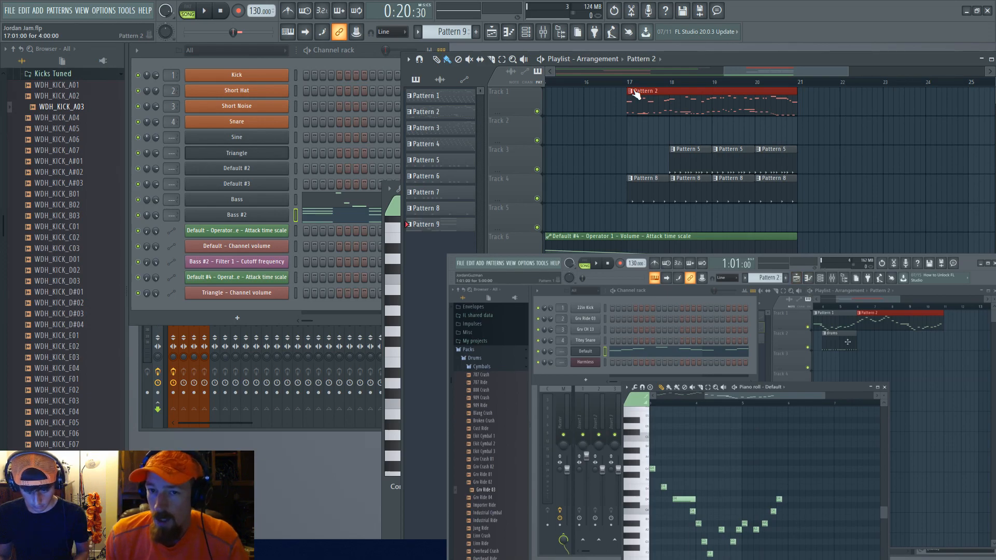
pyautogui.click(632, 91)
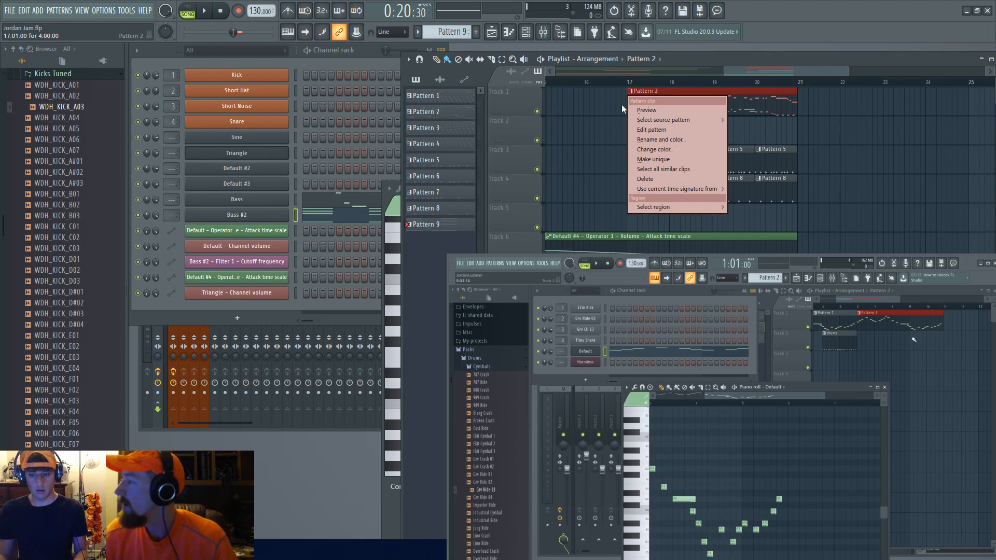
pyautogui.click(784, 67)
pyautogui.scroll(-1, 766, 199)
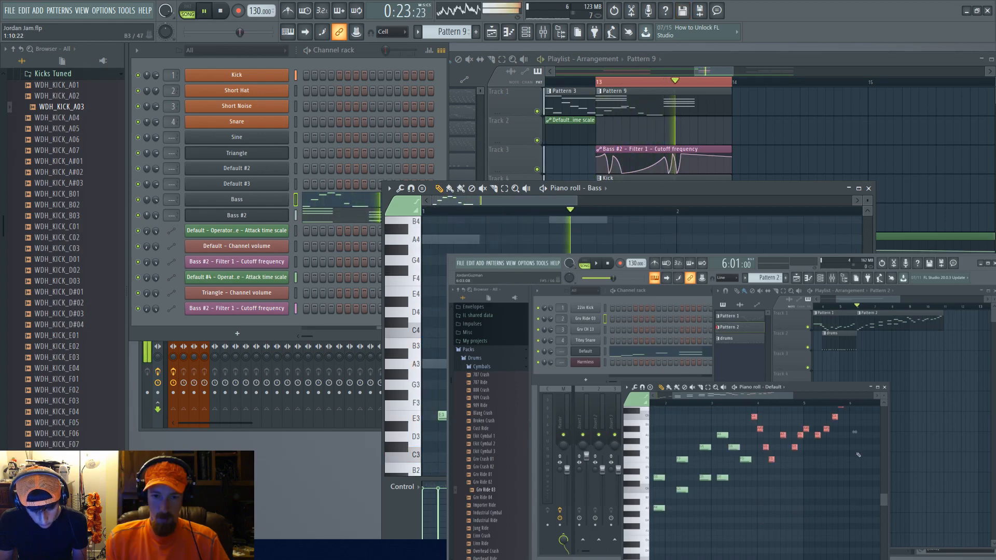
# Step: Play the song and delete the selected note from the Default channel's piano roll arpeggio
pyautogui.press('space')
pyautogui.scroll(2, 554, 332)
pyautogui.scroll(1, 554, 290)
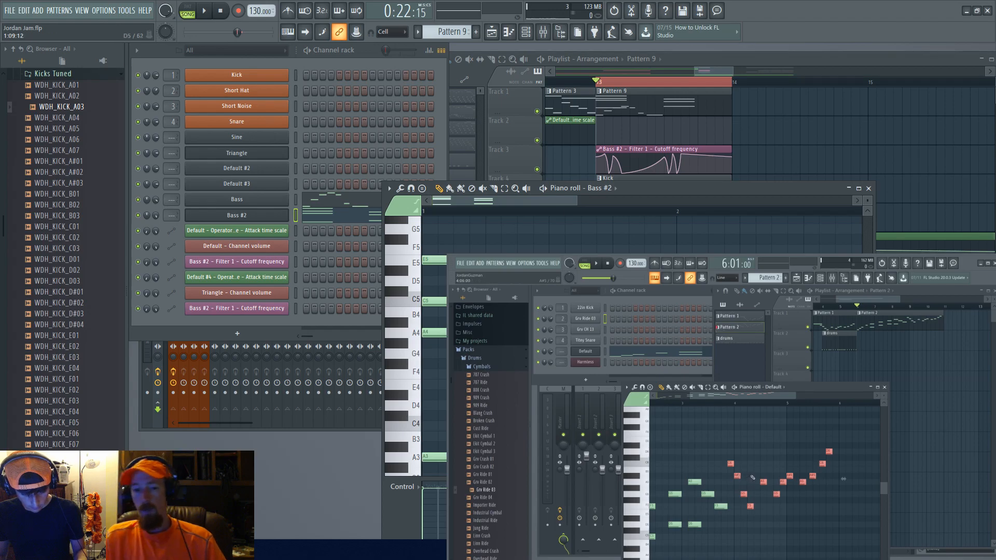
pyautogui.moveTo(587, 351)
pyautogui.mouseDown()
pyautogui.moveTo(612, 316)
pyautogui.moveTo(588, 351)
pyautogui.mouseUp()
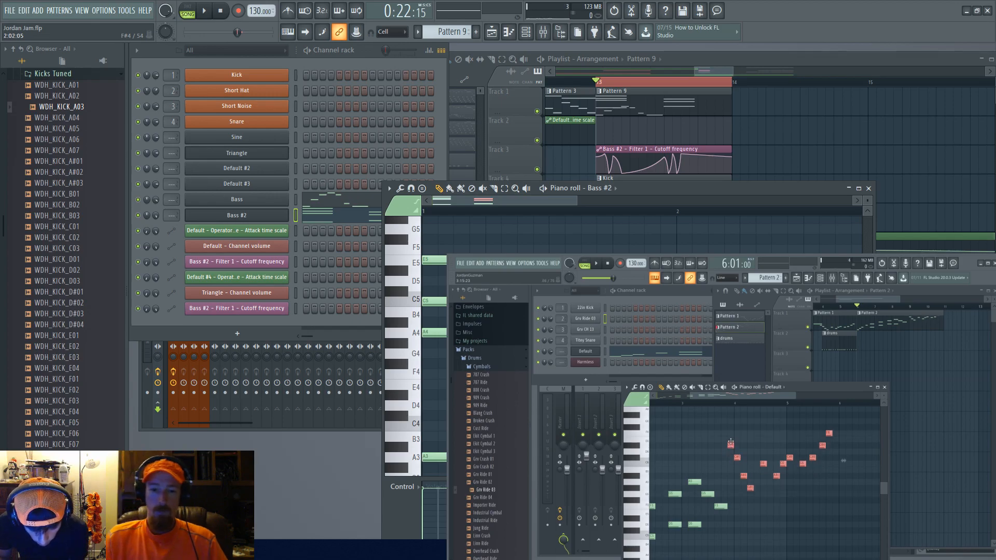
pyautogui.press('Delete')
pyautogui.press('space')
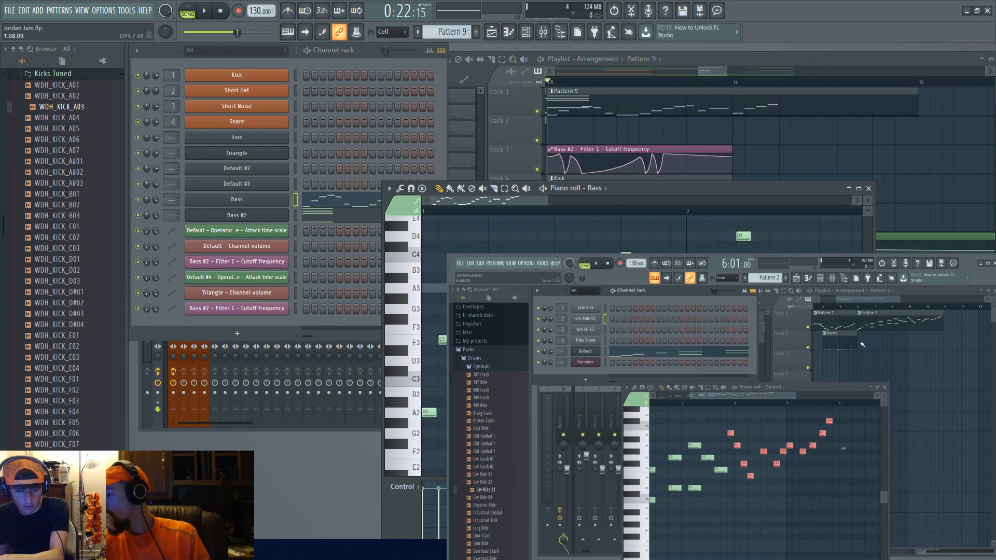
# Step: Open the mixer and place a Pattern 11 clip on track 2 around bar 13
pyautogui.press('space')
pyautogui.press('F9')
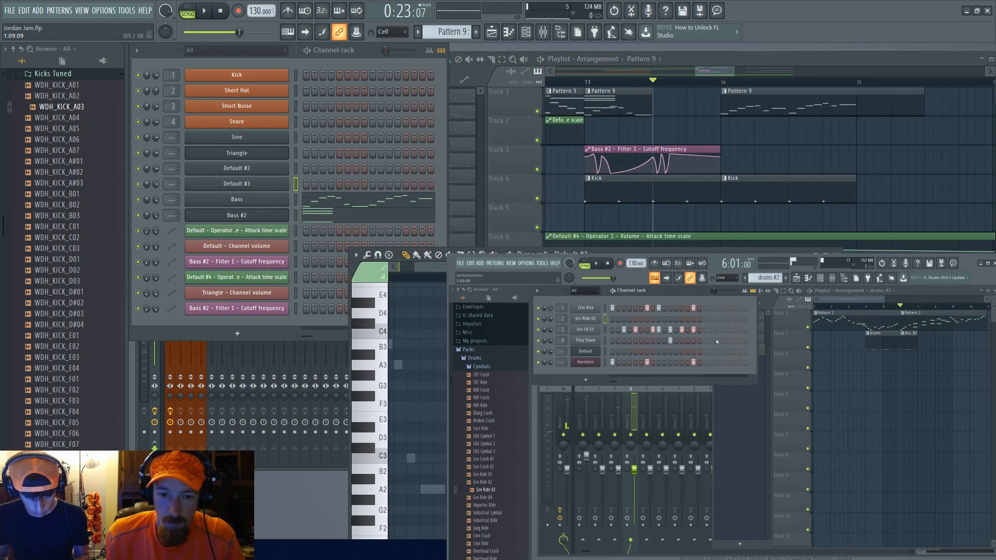
pyautogui.click(654, 129)
# Step: Open the Bass channel's Sytrus plugin window
pyautogui.rightClick(285, 137)
pyautogui.click(396, 159)
pyautogui.click(479, 59)
pyautogui.click(236, 215)
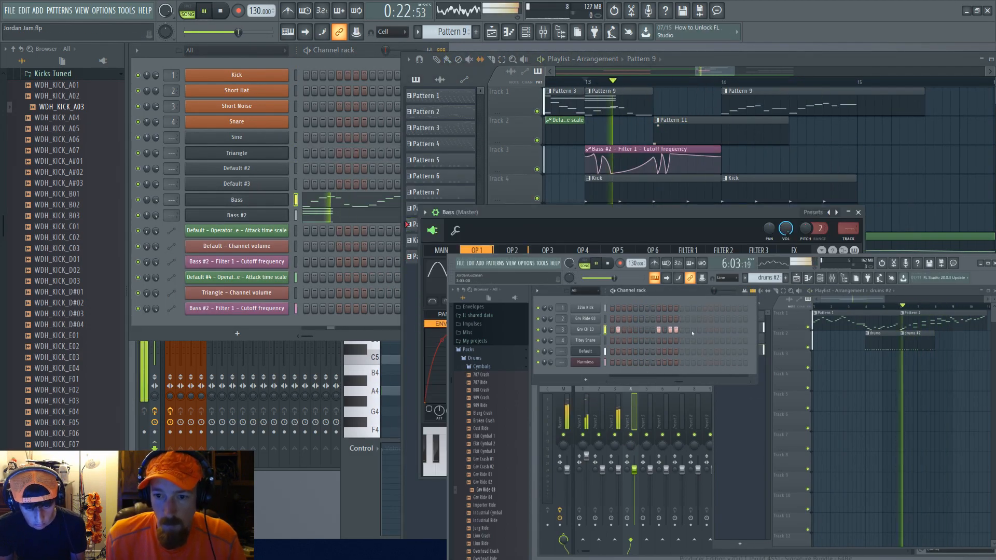
# Step: Add an A3 note in the Bass piano roll of Pattern 11 and play it
pyautogui.click(381, 351)
pyautogui.click(424, 310)
pyautogui.scroll(-2, 412, 363)
pyautogui.click(411, 426)
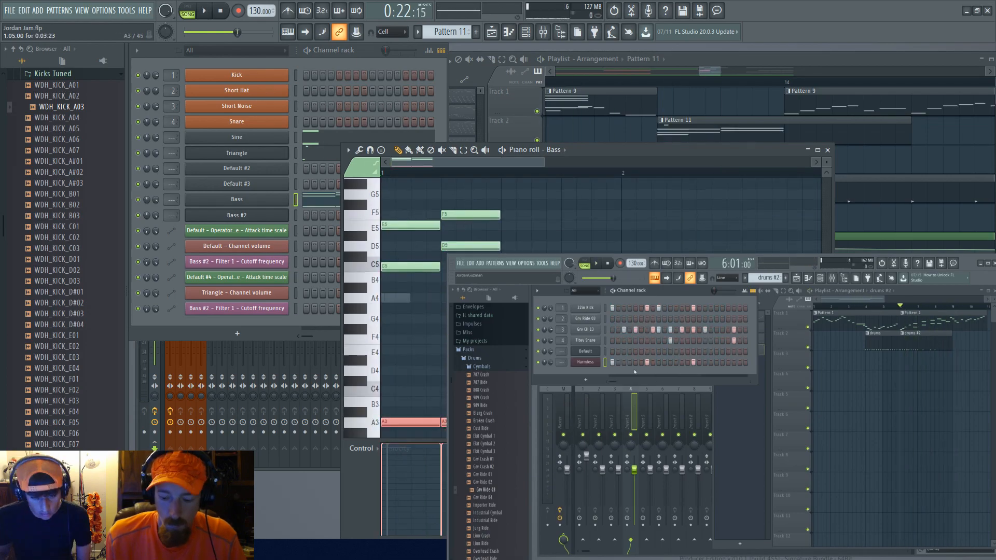
pyautogui.press('space')
# Step: Paste the copied notes into the Bass #2 piano roll and play the pattern
pyautogui.click(683, 160)
pyautogui.click(319, 199)
pyautogui.click(419, 336)
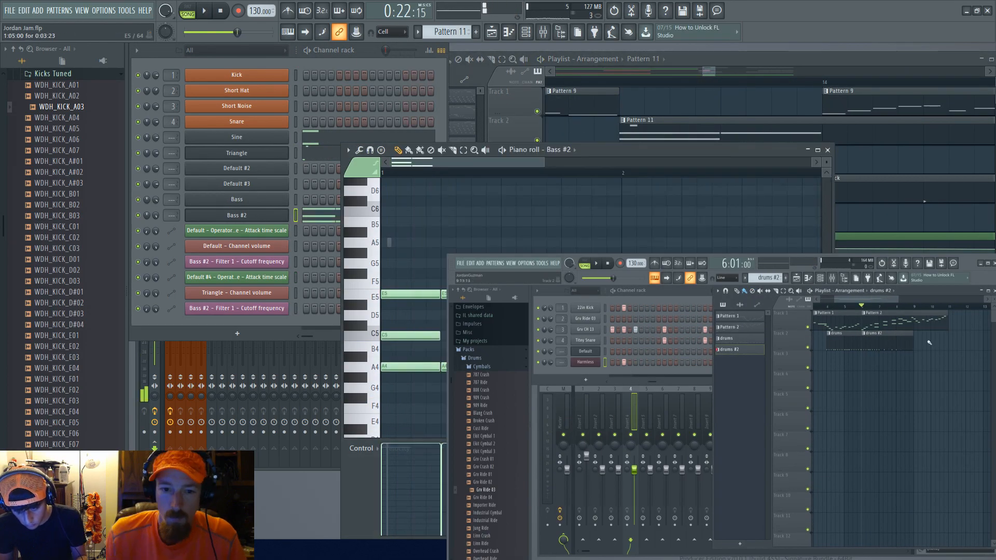
pyautogui.hotkey('ctrl', 'v')
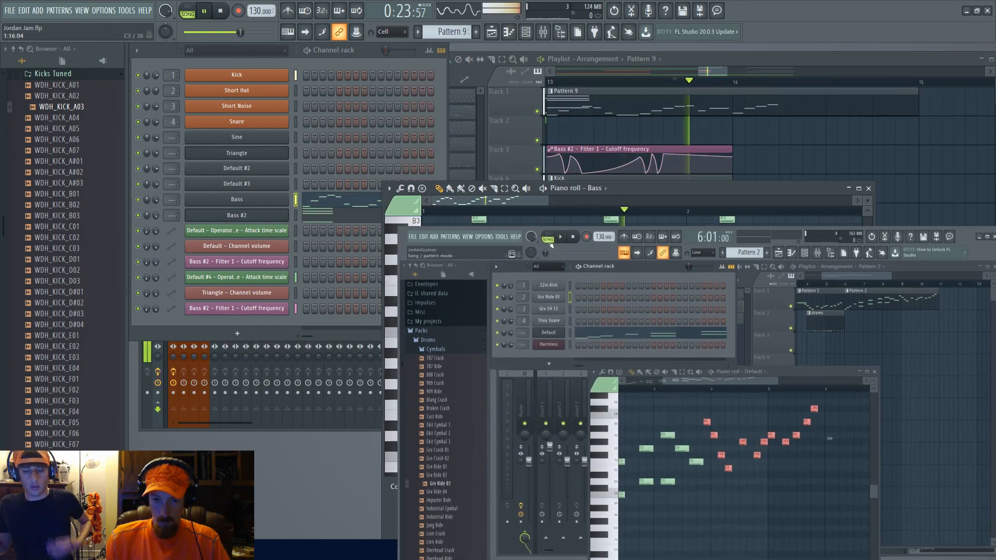
pyautogui.press('space')
pyautogui.press('space')
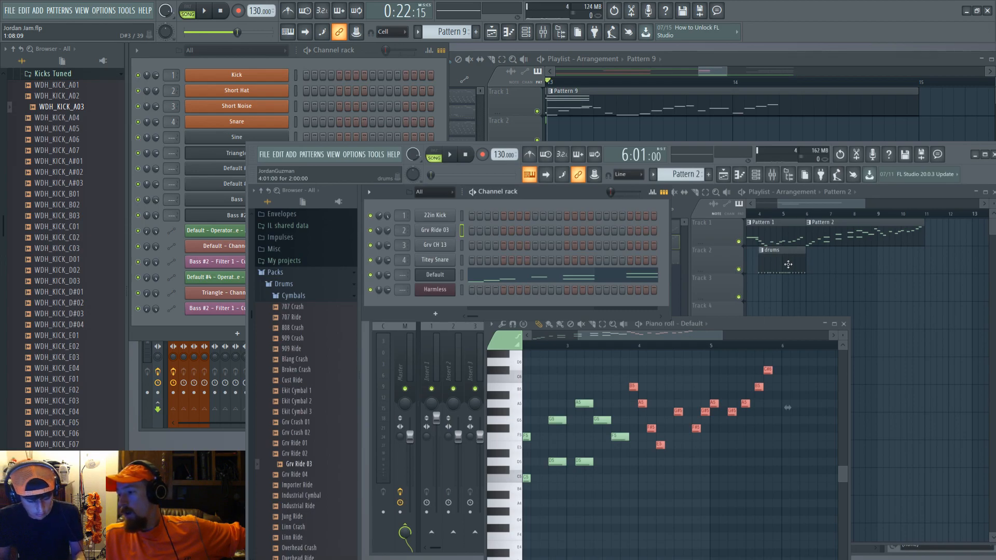
# Step: Add a second drums clip on track 2 of the playlist and make it unique
pyautogui.click(788, 265)
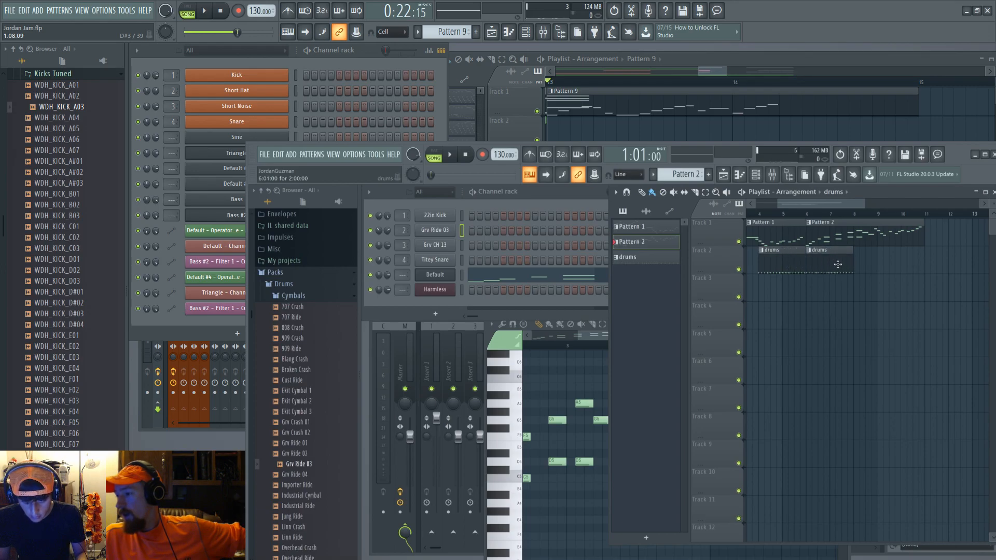
pyautogui.click(835, 262)
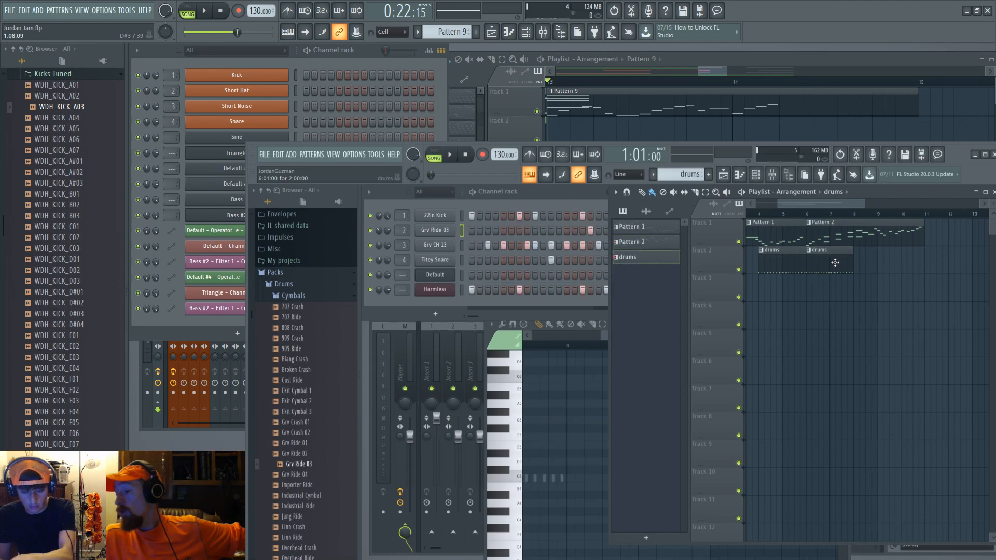
pyautogui.rightClick(809, 253)
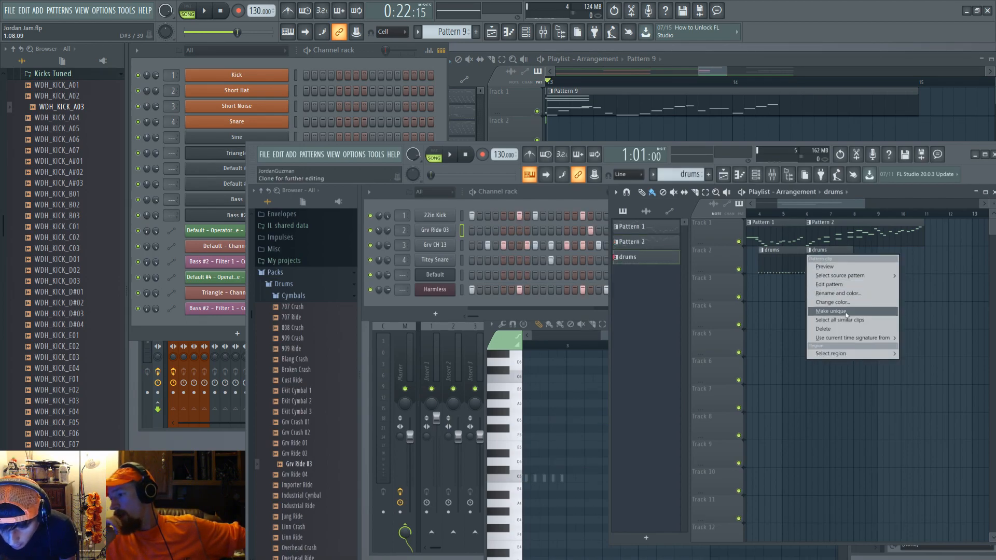
pyautogui.click(841, 312)
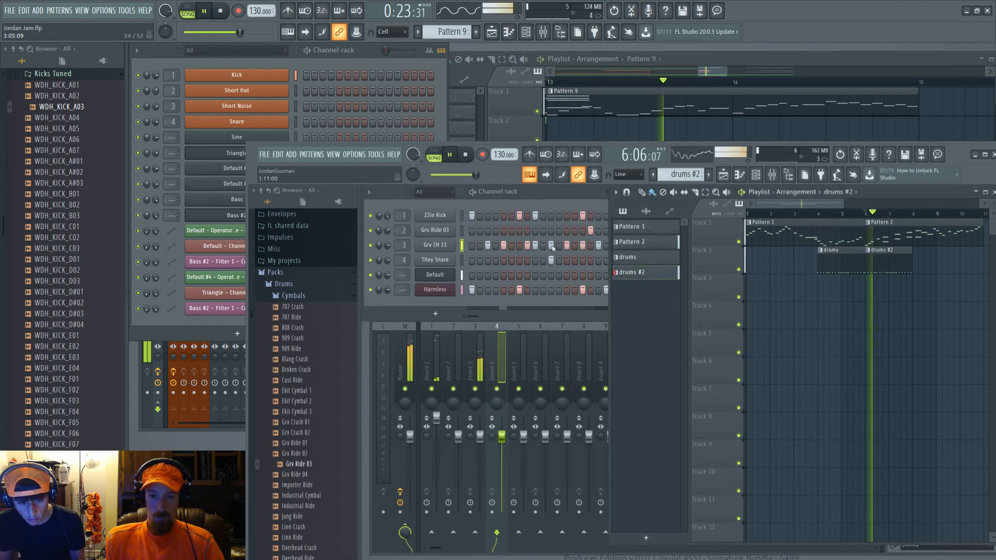
# Step: Program Grv Ride 03 and Grv Ch 13 steps in the drums #2 pattern while playing it
pyautogui.click(543, 32)
pyautogui.press('space')
pyautogui.press('space')
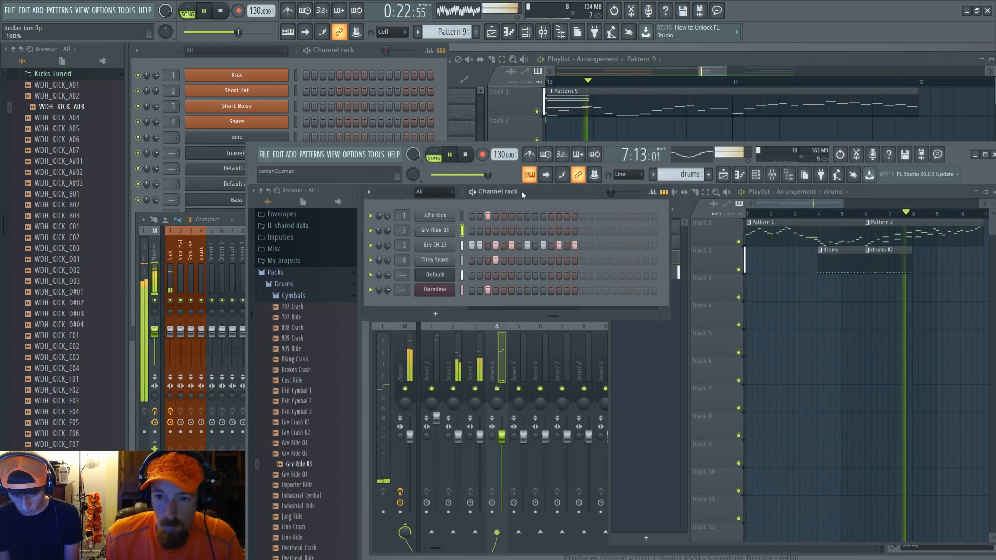
pyautogui.click(590, 229)
pyautogui.moveTo(719, 91); pyautogui.dragTo(654, 90)
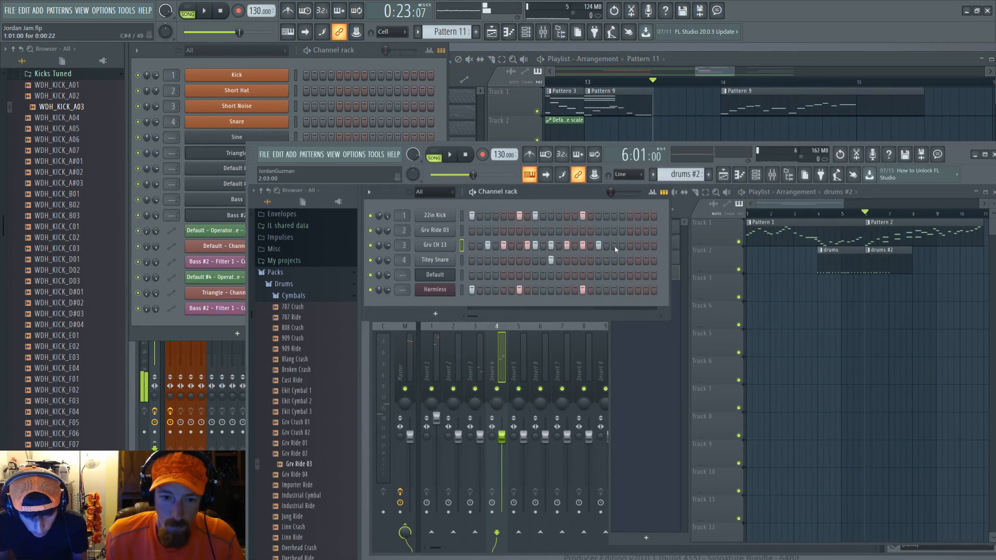
pyautogui.click(655, 123)
pyautogui.click(551, 245)
pyautogui.press('space')
pyautogui.click(559, 245)
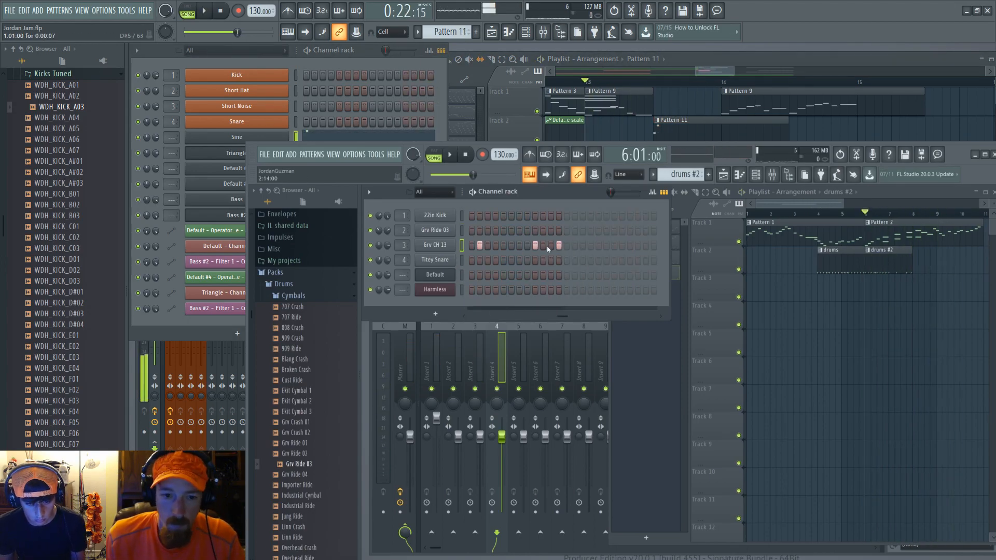
pyautogui.press('space')
# Step: Add a Harmless step to the drums #2 pattern and play it back
pyautogui.moveTo(472, 316); pyautogui.dragTo(526, 316)
pyautogui.click(598, 290)
pyautogui.press('space')
# Step: Place a copy of the drums clip on track 3 around bar 9
pyautogui.press('space')
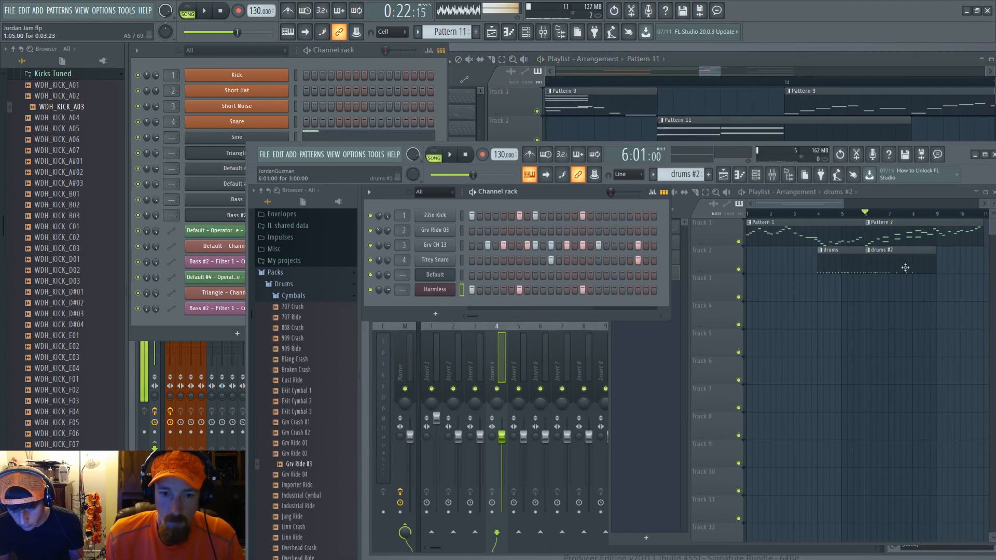
pyautogui.click(921, 263)
pyautogui.press('space')
pyautogui.press('space')
pyautogui.hscroll(2, 882, 265)
pyautogui.click(664, 127)
pyautogui.click(917, 261)
pyautogui.moveTo(917, 261)
pyautogui.mouseDown()
pyautogui.moveTo(830, 291)
pyautogui.moveTo(877, 293)
pyautogui.mouseUp()
pyautogui.moveTo(906, 293); pyautogui.dragTo(860, 293)
# Step: Toggle Harmless and hi-hat steps in the new drums pattern
pyautogui.click(489, 290)
pyautogui.click(518, 363)
pyautogui.click(535, 290)
pyautogui.click(856, 291)
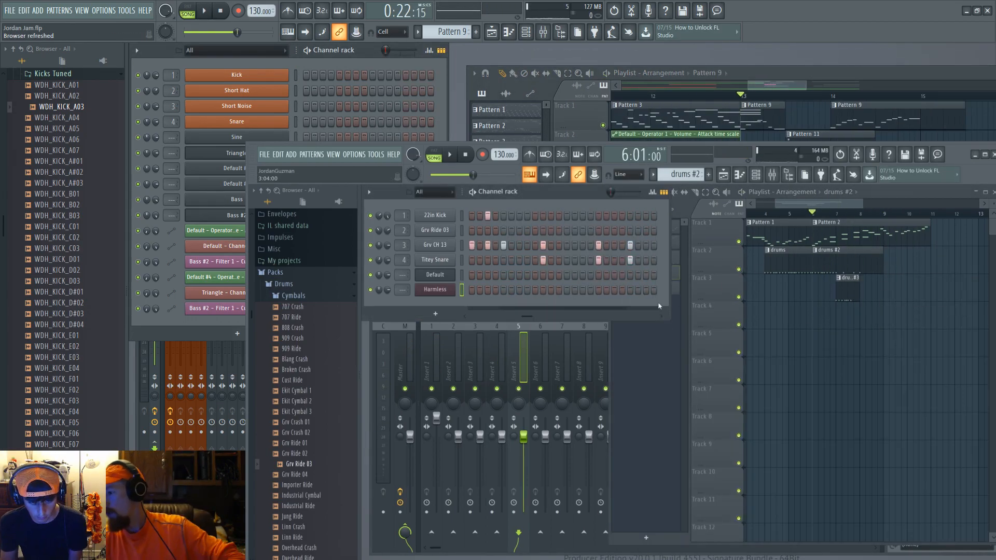
# Step: Toggle the Titey Snare and Default steps and play the pattern
pyautogui.press('F7')
pyautogui.click(645, 257)
pyautogui.click(645, 272)
pyautogui.press('space')
pyautogui.moveTo(526, 316); pyautogui.dragTo(472, 315)
pyautogui.press('space')
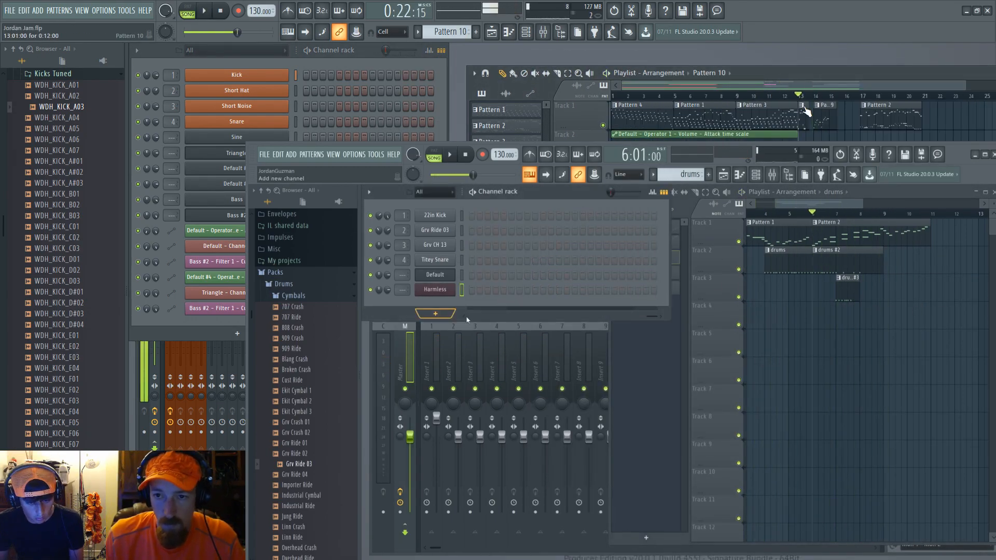
# Step: Open the piano roll for the Harmless channel and draw a note in it
pyautogui.press('space')
pyautogui.press('space')
pyautogui.press('F7')
pyautogui.click(526, 428)
pyautogui.moveTo(531, 428); pyautogui.dragTo(611, 428)
pyautogui.click(749, 222)
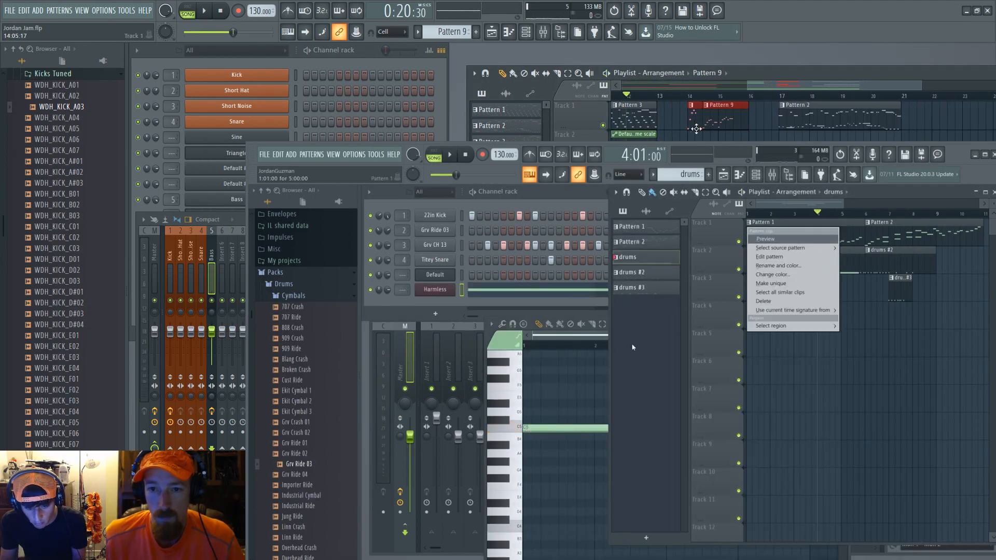
# Step: Draw and lengthen several more Harmless notes in the piano roll
pyautogui.click(435, 290)
pyautogui.moveTo(531, 428)
pyautogui.mouseDown()
pyautogui.moveTo(609, 428)
pyautogui.moveTo(595, 428)
pyautogui.mouseUp()
pyautogui.click(554, 371)
pyautogui.click(561, 385)
pyautogui.moveTo(563, 384); pyautogui.dragTo(582, 385)
pyautogui.scroll(-3, 585, 403)
pyautogui.scroll(3, 614, 389)
pyautogui.click(749, 222)
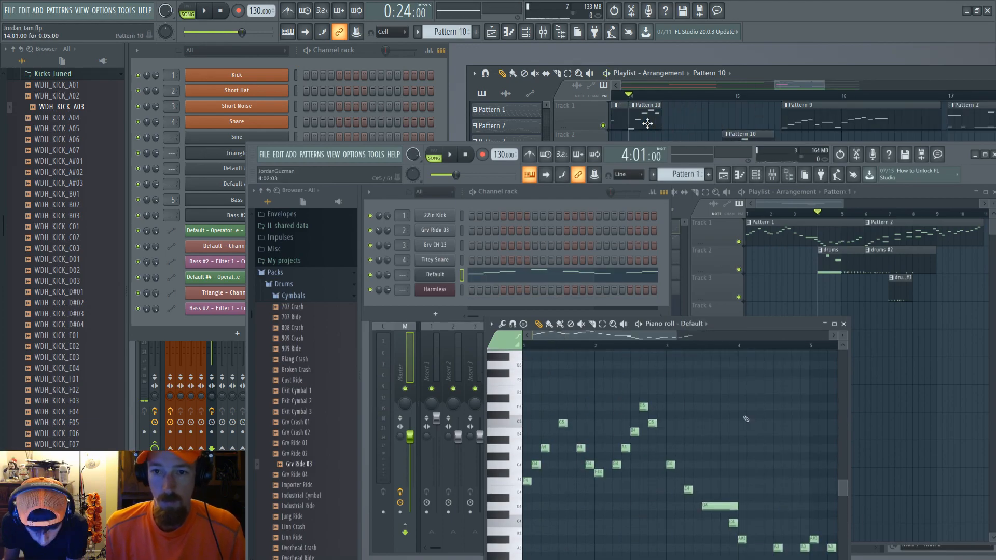
# Step: Open the drums pattern, draw and delete Harmless notes in its piano roll, and play it back
pyautogui.click(821, 250)
pyautogui.click(435, 290)
pyautogui.click(603, 465)
pyautogui.moveTo(611, 465); pyautogui.dragTo(666, 465)
pyautogui.click(639, 448)
pyautogui.click(657, 432)
pyautogui.rightClick(639, 448)
pyautogui.rightClick(657, 432)
pyautogui.click(647, 407)
pyautogui.rightClick(647, 407)
pyautogui.click(638, 407)
pyautogui.rightClick(649, 407)
pyautogui.scroll(2, 648, 388)
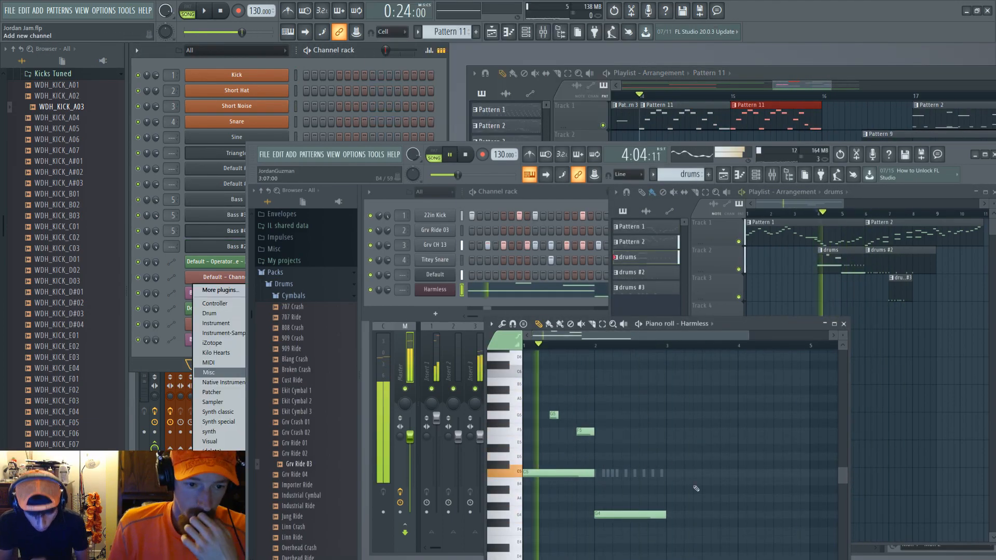
pyautogui.press('space')
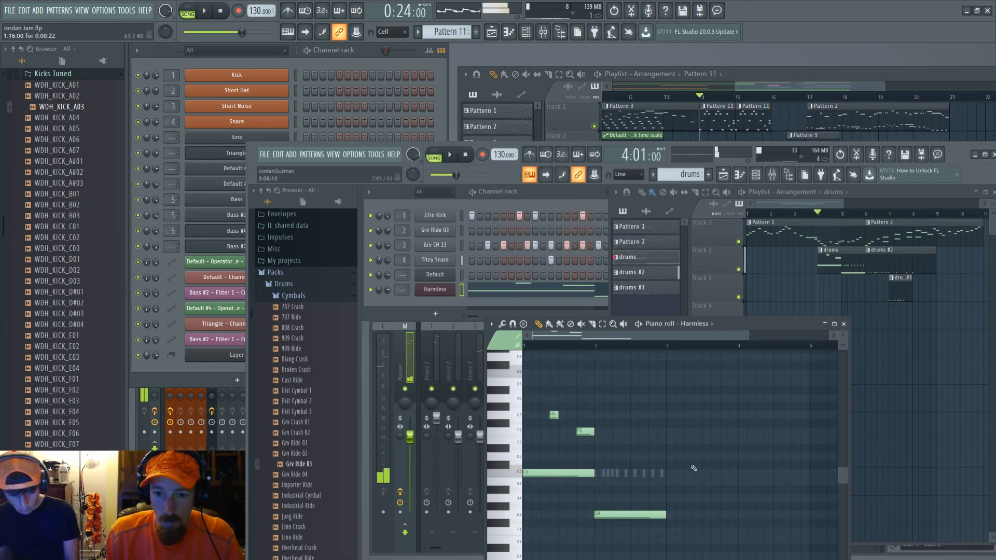
# Step: Move, shorten and delete Harmless notes in the drums pattern, then play the song from the chosen bar
pyautogui.doubleClick(748, 222)
pyautogui.click(844, 324)
pyautogui.doubleClick(821, 250)
pyautogui.click(435, 290)
pyautogui.click(537, 289)
pyautogui.rightClick(645, 502)
pyautogui.scroll(-1, 644, 482)
pyautogui.click(670, 473)
pyautogui.click(597, 383)
pyautogui.moveTo(664, 383); pyautogui.dragTo(637, 384)
pyautogui.click(631, 482)
pyautogui.click(810, 213)
pyautogui.press('space')
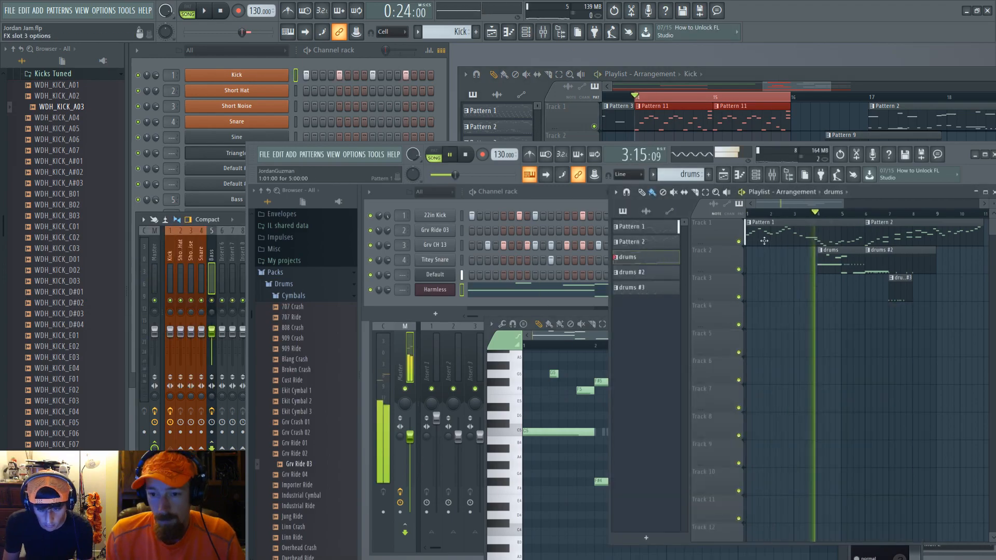
# Step: Open the Default channel's Sytrus plugin window
pyautogui.press('space')
pyautogui.click(434, 289)
pyautogui.click(749, 222)
pyautogui.click(435, 274)
pyautogui.press('space')
# Step: Mute the drum channels other than Default and Harmless, close Sytrus, and play the pattern to compare
pyautogui.press('space')
pyautogui.moveTo(618, 294); pyautogui.dragTo(671, 342)
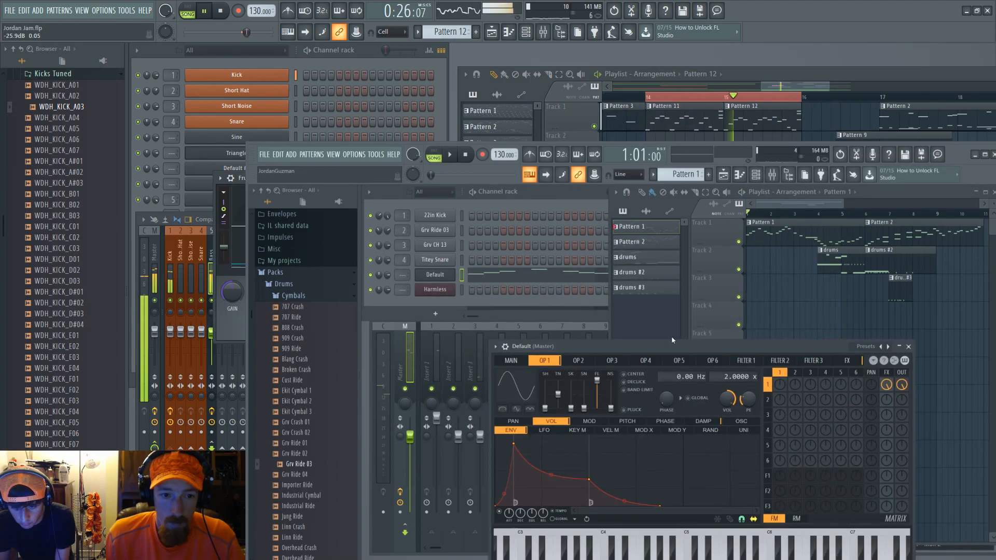
pyautogui.click(460, 371)
pyautogui.click(434, 274)
pyautogui.press('space')
pyautogui.click(370, 215)
pyautogui.click(370, 230)
pyautogui.click(370, 246)
pyautogui.click(402, 118)
pyautogui.click(371, 261)
pyautogui.click(370, 290)
pyautogui.press('space')
pyautogui.click(62, 61)
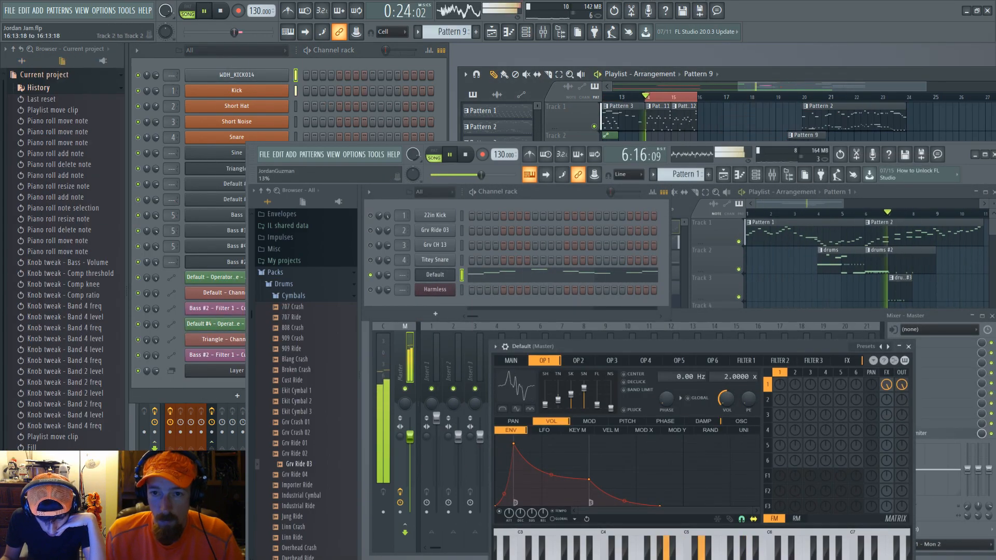
pyautogui.click(908, 346)
pyautogui.press('space')
# Step: Open Pattern 2's piano roll and play it from the start
pyautogui.press('space')
pyautogui.click(371, 289)
pyautogui.doubleClick(829, 260)
pyautogui.doubleClick(882, 234)
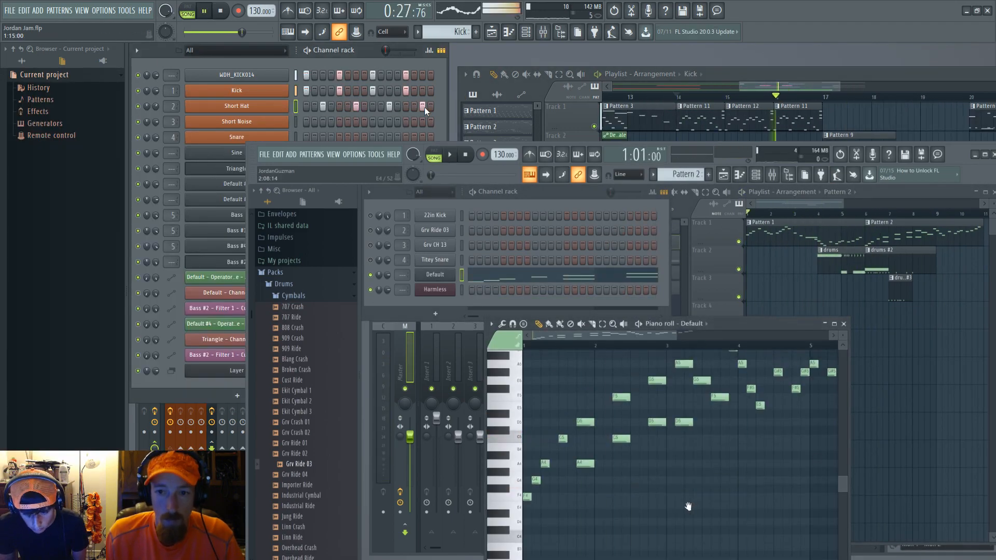
pyautogui.press('space')
pyautogui.scroll(2, 711, 527)
pyautogui.scroll(-2, 685, 409)
pyautogui.click(846, 214)
pyautogui.press('space')
# Step: Move, lengthen and delete Harmless notes in the drums pattern's piano roll
pyautogui.click(649, 257)
pyautogui.doubleClick(830, 262)
pyautogui.moveTo(702, 469); pyautogui.dragTo(700, 452)
pyautogui.click(713, 444)
pyautogui.moveTo(746, 444)
pyautogui.mouseDown()
pyautogui.moveTo(736, 443)
pyautogui.moveTo(809, 435)
pyautogui.mouseUp()
pyautogui.click(742, 435)
pyautogui.rightClick(648, 476)
pyautogui.rightClick(724, 444)
pyautogui.moveTo(611, 477); pyautogui.dragTo(738, 452)
pyautogui.rightClick(773, 435)
pyautogui.doubleClick(882, 234)
pyautogui.doubleClick(830, 256)
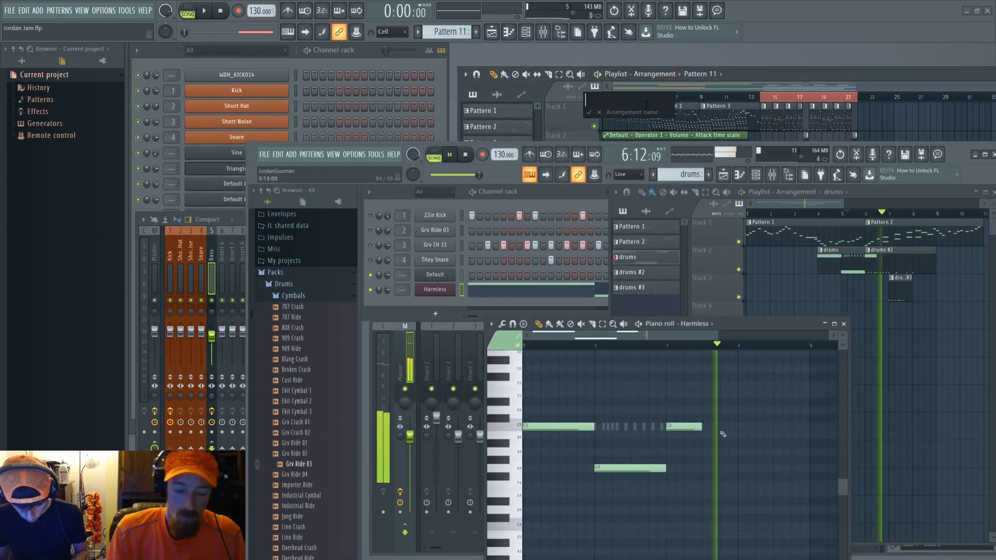
# Step: Lengthen and shift Harmless notes in the drums pattern and play it back
pyautogui.moveTo(790, 426); pyautogui.dragTo(808, 426)
pyautogui.press('space')
pyautogui.press('space')
pyautogui.moveTo(701, 426); pyautogui.dragTo(736, 427)
pyautogui.moveTo(772, 452)
pyautogui.mouseDown()
pyautogui.moveTo(729, 451)
pyautogui.moveTo(763, 452)
pyautogui.mouseUp()
pyautogui.click(778, 214)
pyautogui.press('space')
# Step: Stretch one Harmless note across the whole drums pattern and delete the remaining notes
pyautogui.press('space')
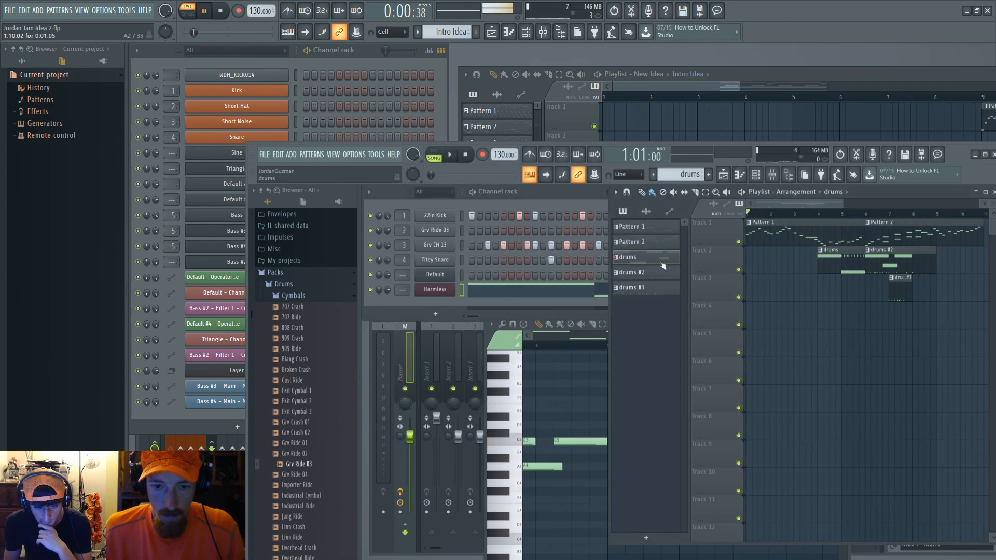
pyautogui.click(660, 272)
pyautogui.press('space')
pyautogui.press('space')
pyautogui.doubleClick(830, 259)
pyautogui.moveTo(592, 434); pyautogui.dragTo(792, 435)
# Step: Open the drums #2 pattern's piano roll and draw a Harmless note
pyautogui.press('space')
pyautogui.press('space')
pyautogui.rightClick(630, 448)
pyautogui.rightClick(742, 431)
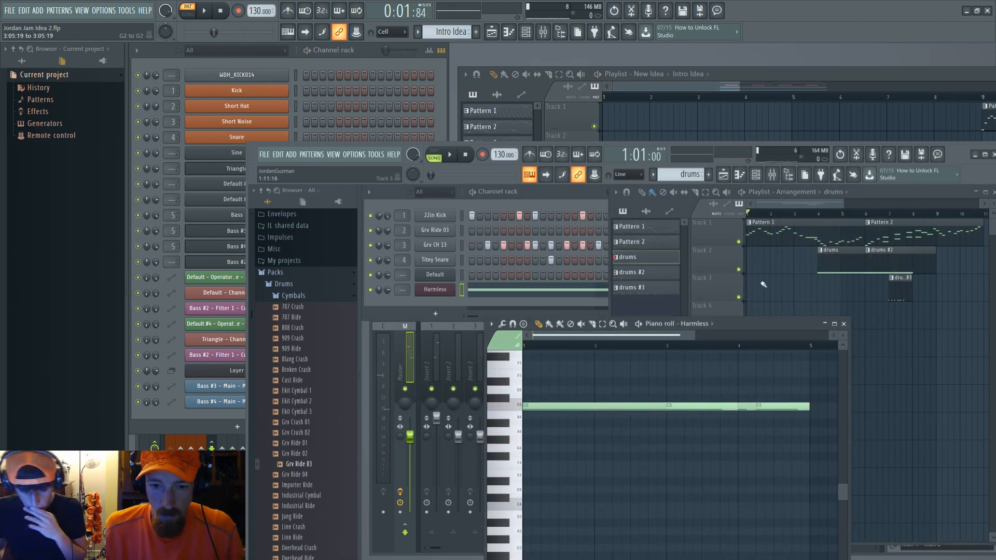
pyautogui.click(817, 214)
pyautogui.press('space')
pyautogui.press('space')
pyautogui.doubleClick(830, 259)
pyautogui.click(641, 278)
pyautogui.doubleClick(893, 259)
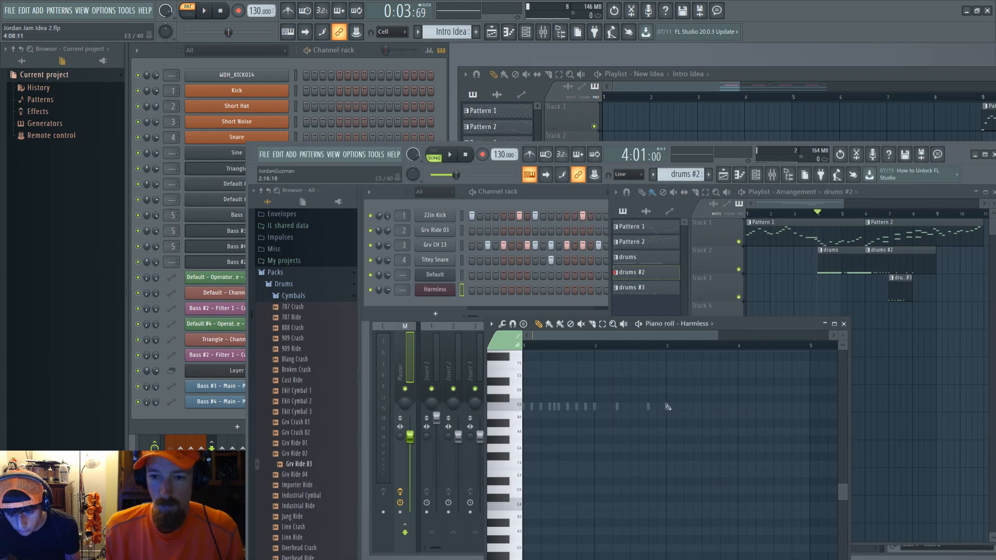
pyautogui.click(613, 407)
# Step: Open the drums #3 pattern, draw and adjust Harmless notes, and play it back
pyautogui.doubleClick(923, 234)
pyautogui.click(865, 213)
pyautogui.click(668, 96)
pyautogui.doubleClick(892, 260)
pyautogui.click(892, 259)
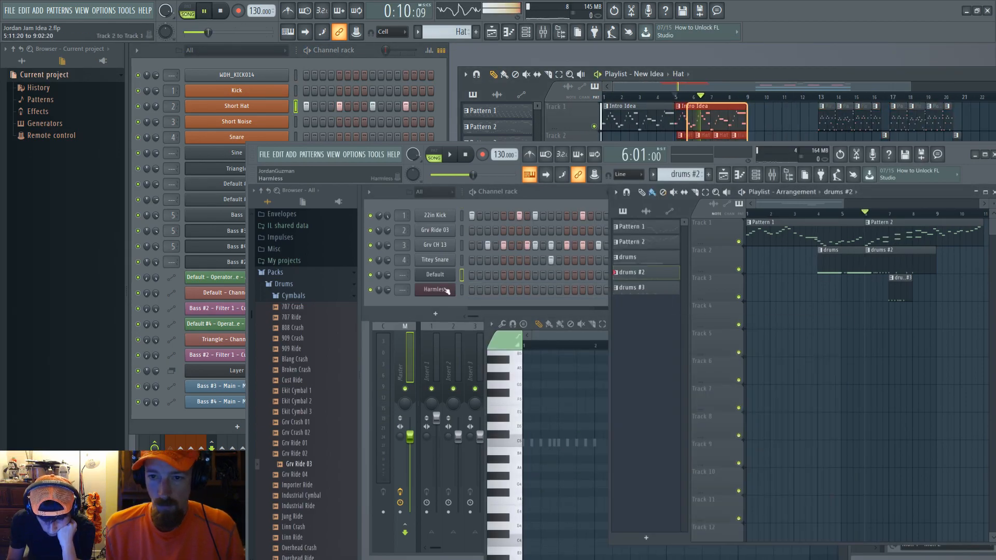
pyautogui.doubleClick(892, 259)
pyautogui.click(435, 289)
pyautogui.moveTo(631, 465); pyautogui.dragTo(621, 465)
pyautogui.press('space')
pyautogui.click(622, 466)
pyautogui.click(695, 447)
pyautogui.rightClick(648, 466)
pyautogui.moveTo(715, 448); pyautogui.dragTo(684, 479)
pyautogui.press('space')
pyautogui.click(652, 479)
pyautogui.press('space')
pyautogui.press('space')
pyautogui.moveTo(634, 463); pyautogui.dragTo(634, 454)
pyautogui.press('space')
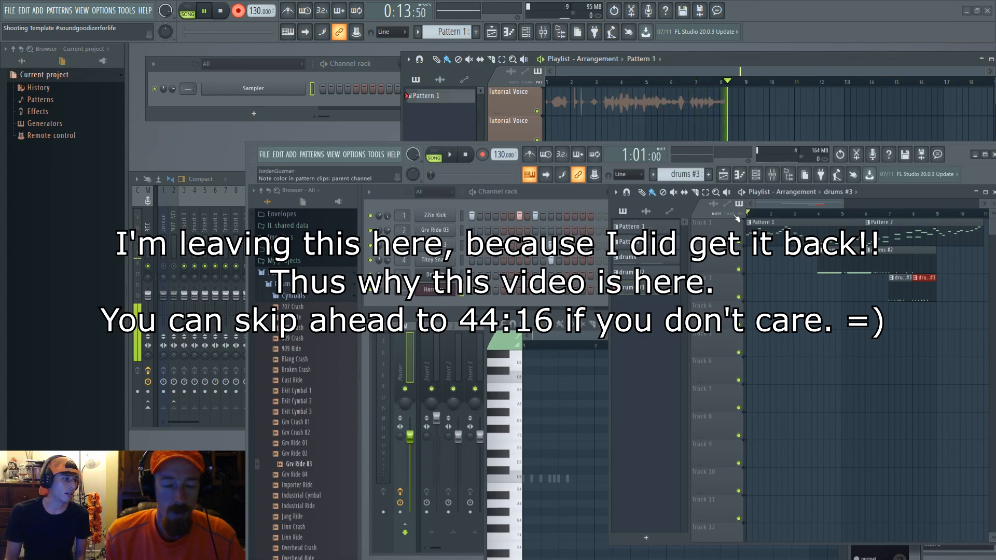
# Step: Open the browser's Recorded audio folder in Windows Explorer
pyautogui.press('super+e')
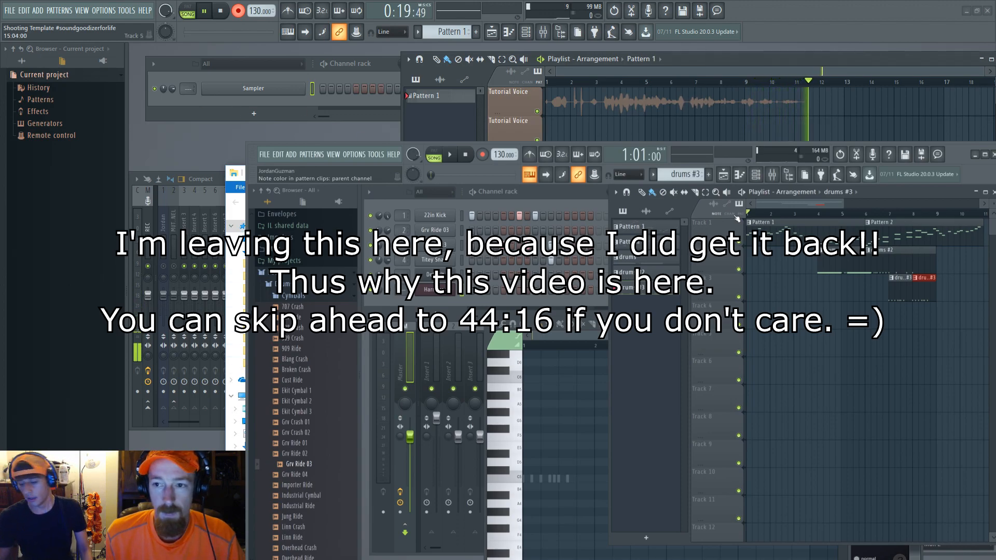
pyautogui.hotkey('alt', 'F4')
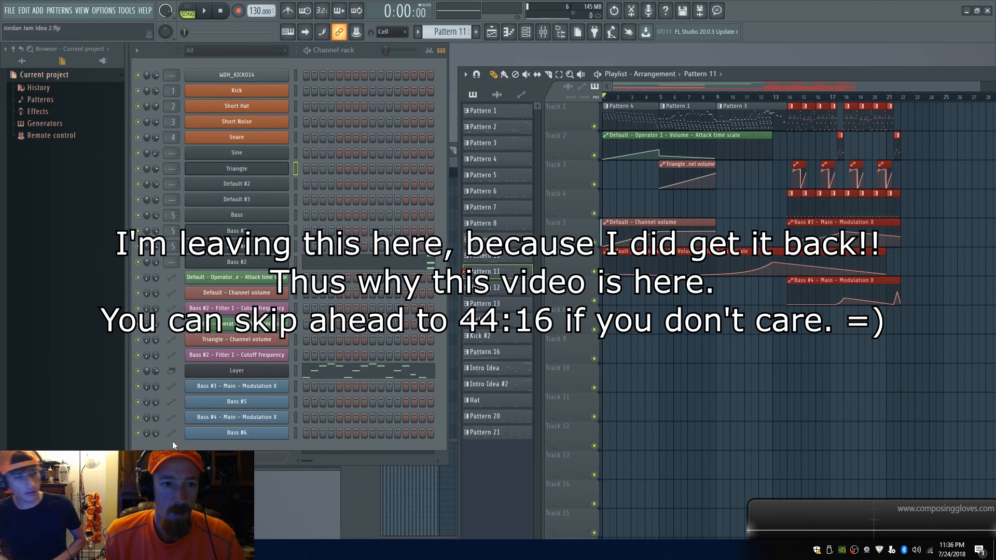
pyautogui.click(108, 62)
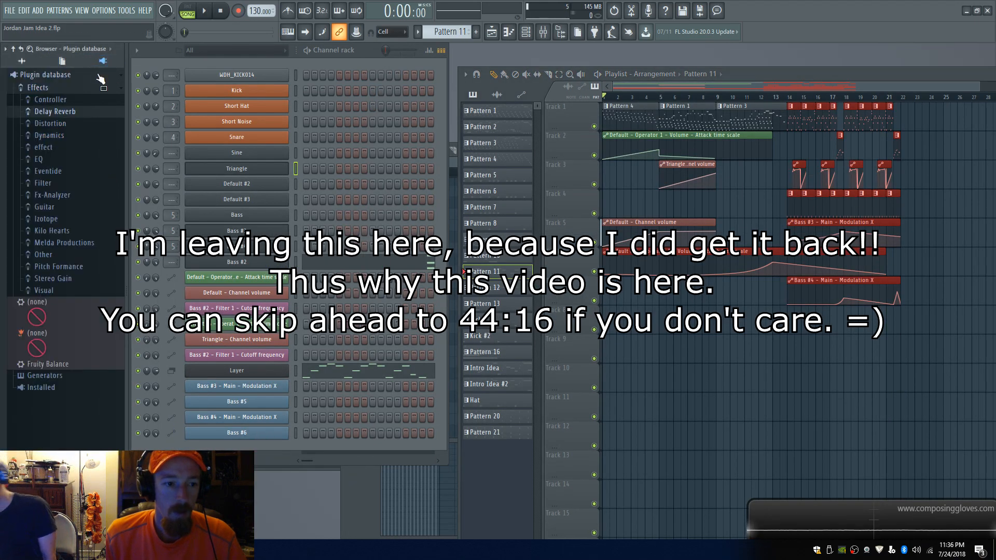
pyautogui.click(63, 63)
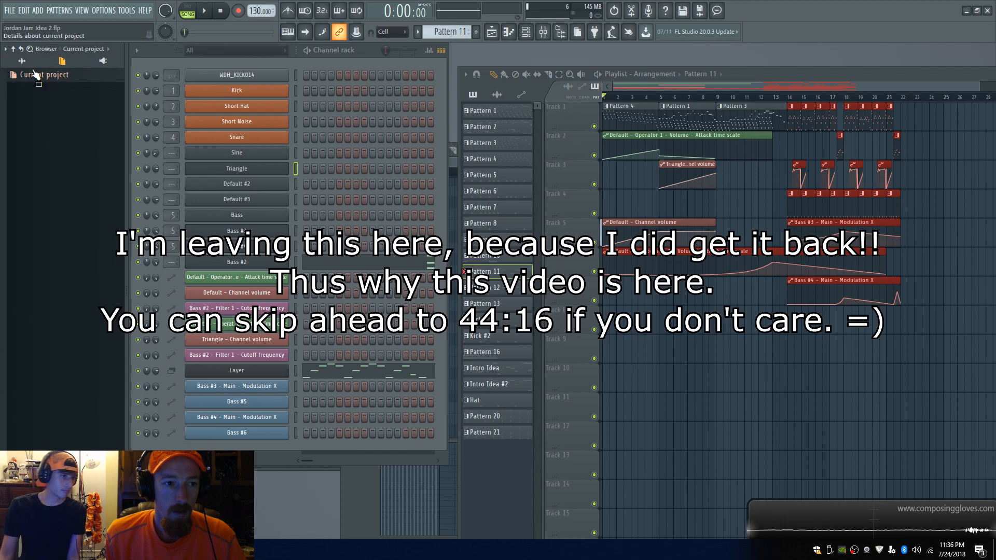
pyautogui.click(22, 61)
pyautogui.scroll(2, 57, 112)
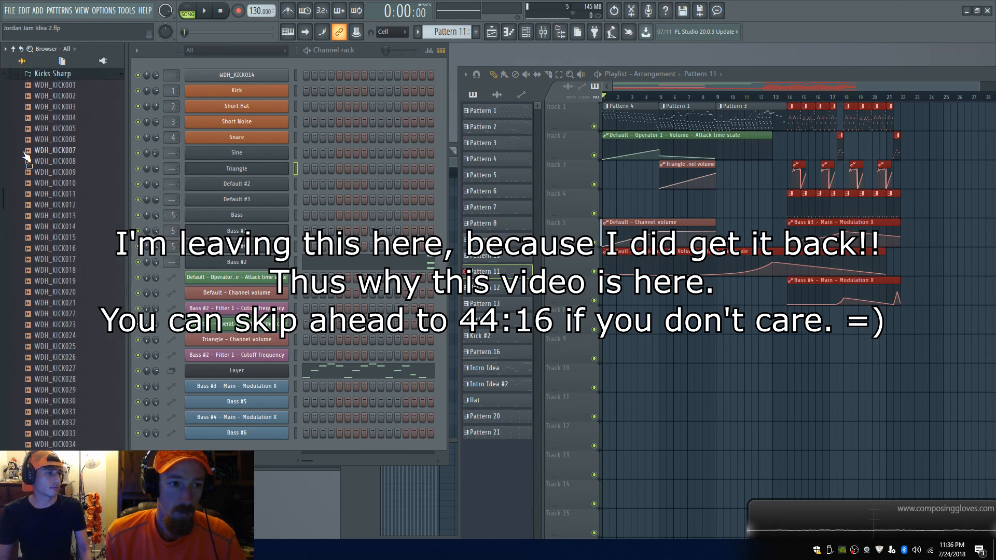
pyautogui.click(66, 76)
pyautogui.scroll(-10, 76, 158)
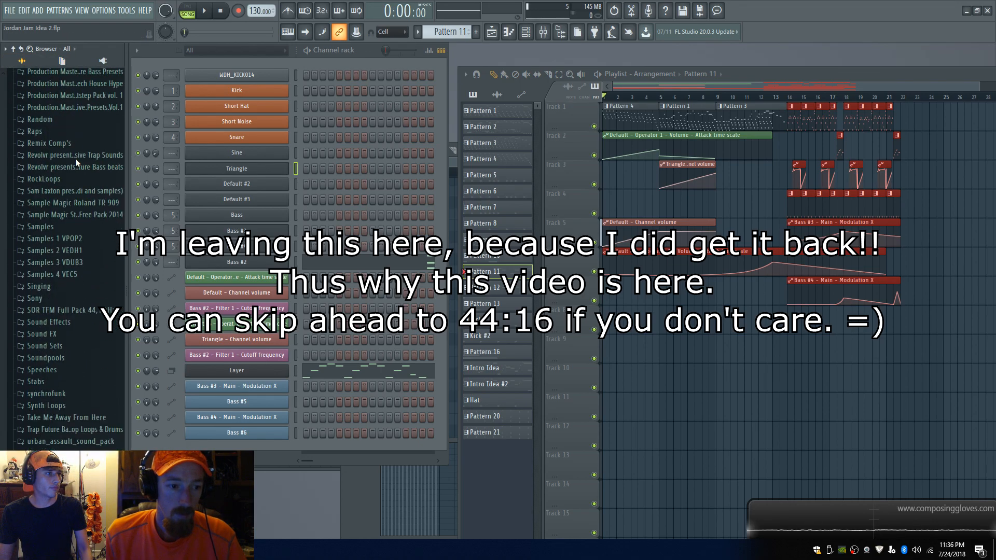
pyautogui.click(35, 448)
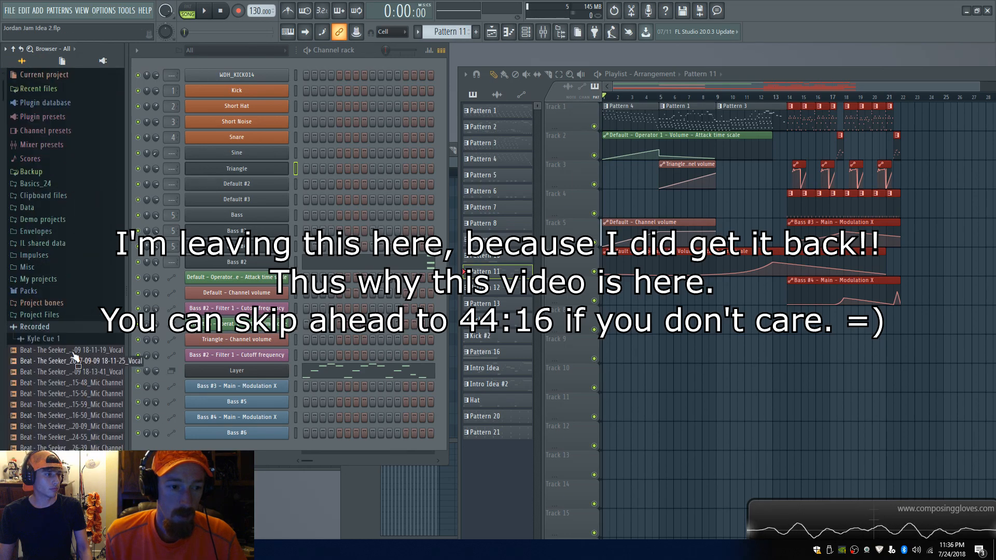
pyautogui.rightClick(47, 326)
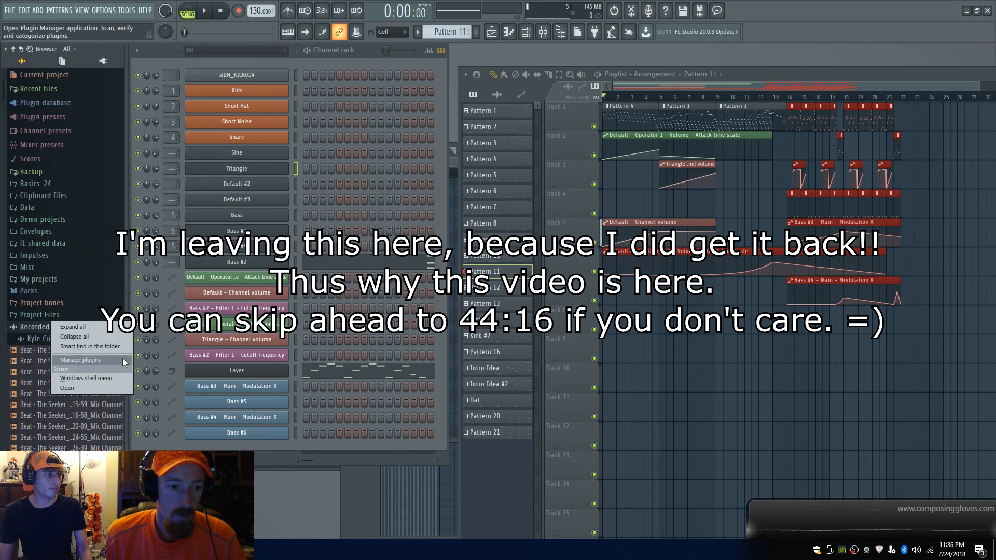
pyautogui.click(88, 387)
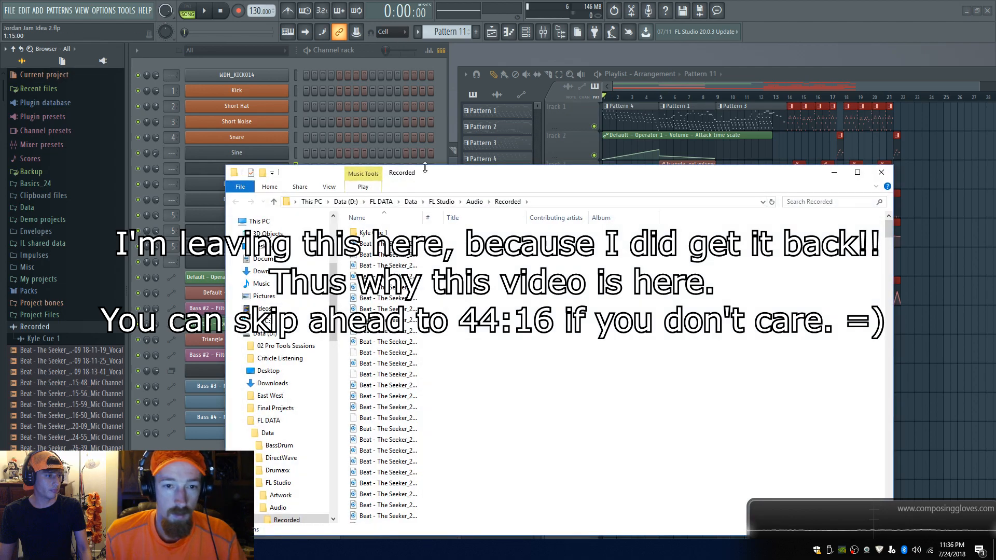
# Step: Browse the Audio folders, then add a Date created column to Recorded and sort files by it
pyautogui.click(475, 203)
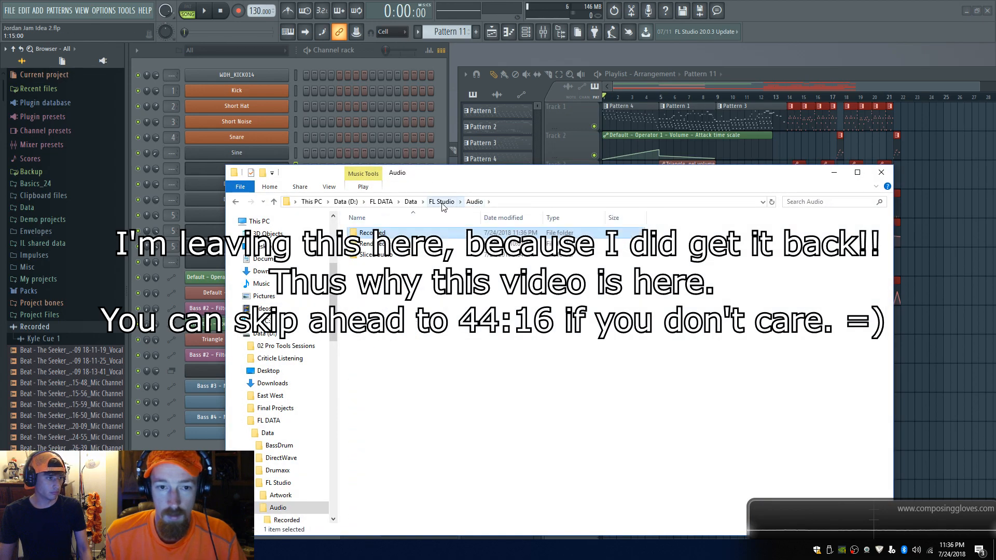
pyautogui.doubleClick(418, 245)
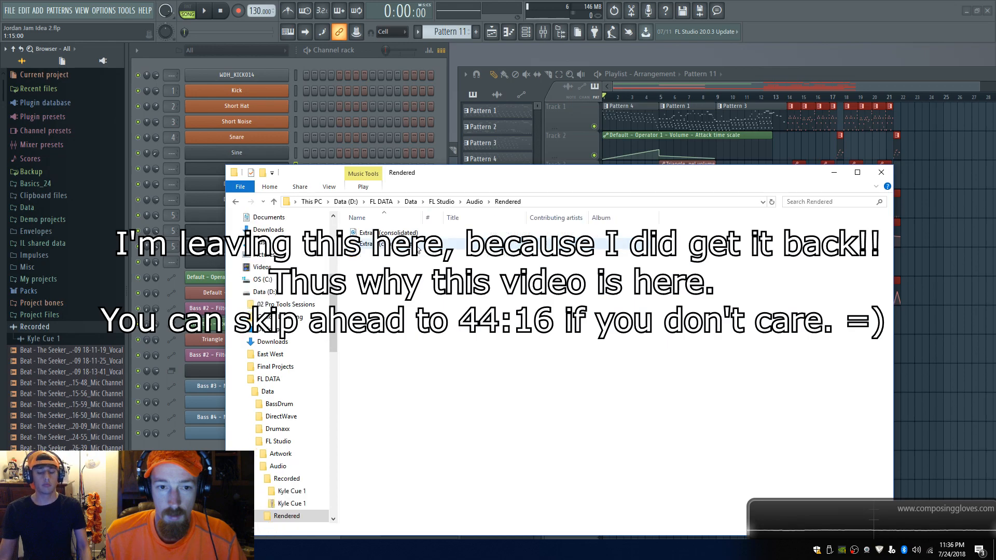
pyautogui.click(473, 203)
pyautogui.doubleClick(446, 232)
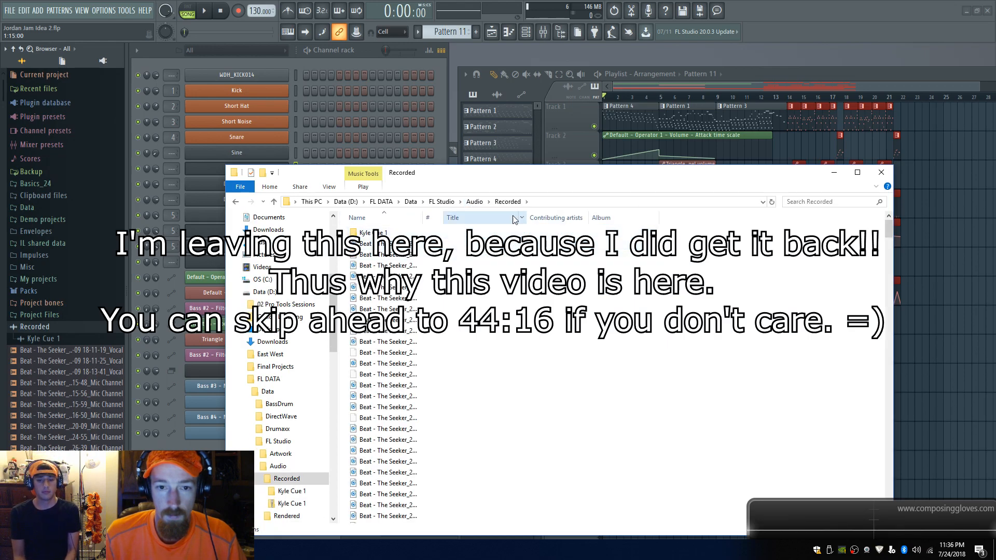
pyautogui.rightClick(671, 218)
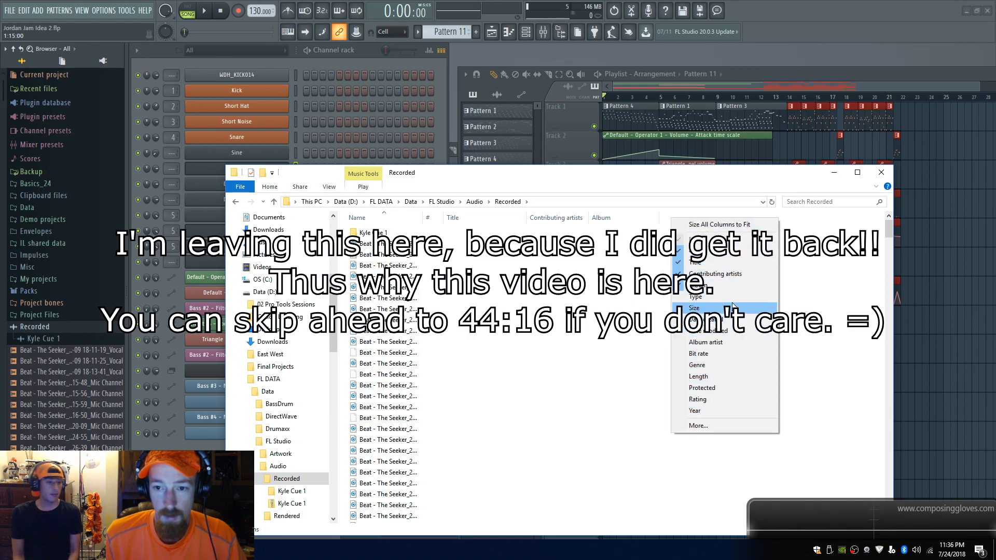
pyautogui.click(741, 319)
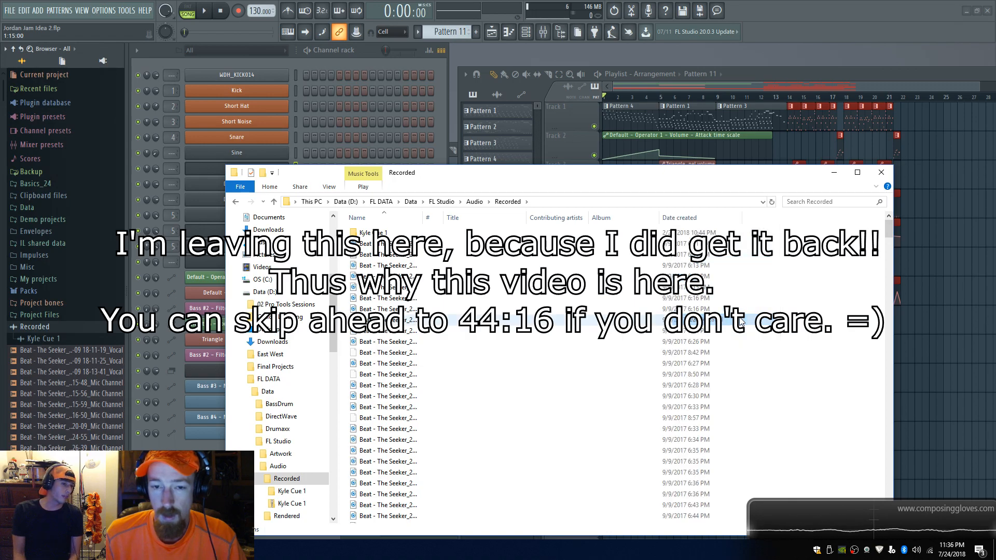
pyautogui.click(684, 219)
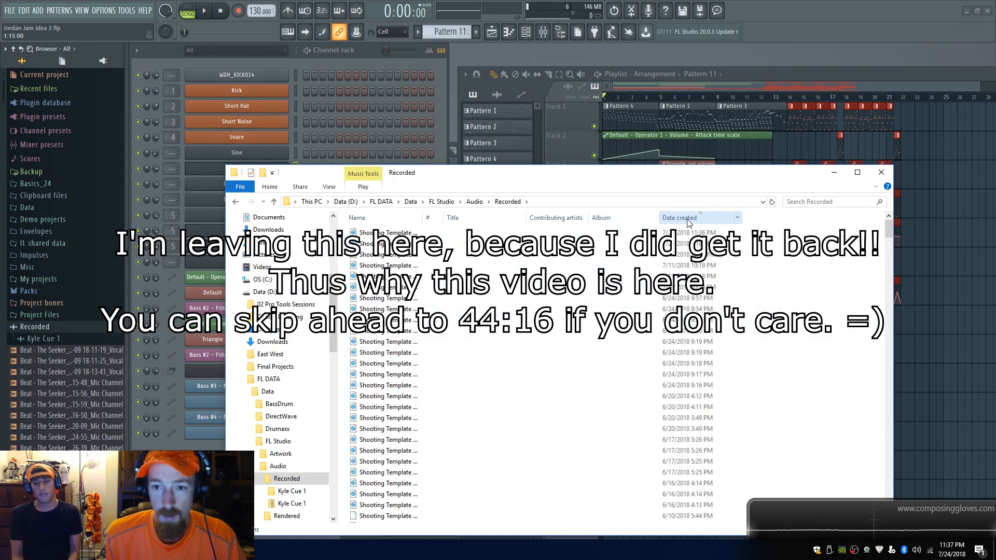
pyautogui.click(687, 233)
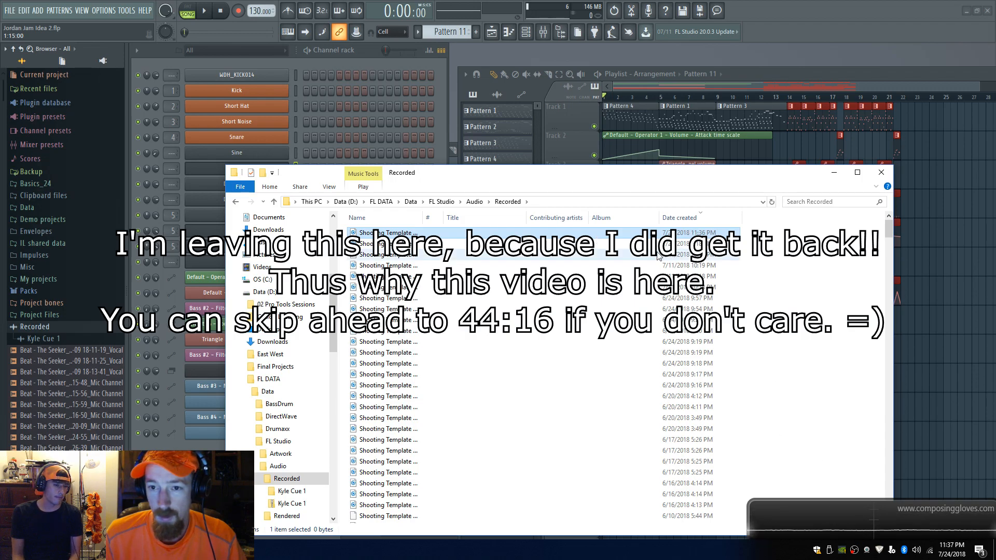
pyautogui.click(593, 244)
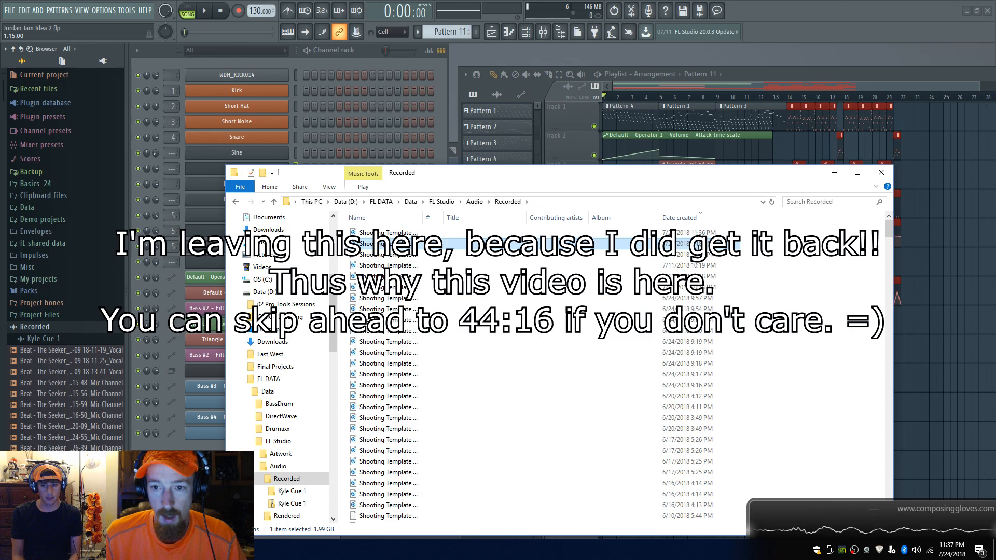
# Step: Add a Length column and select the newest recordings to inspect them
pyautogui.rightClick(761, 217)
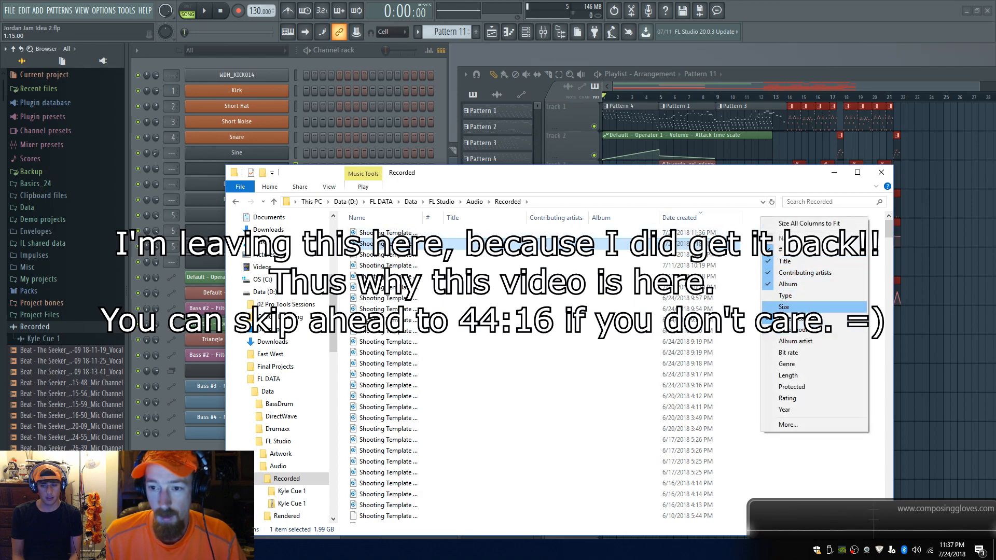
pyautogui.click(825, 376)
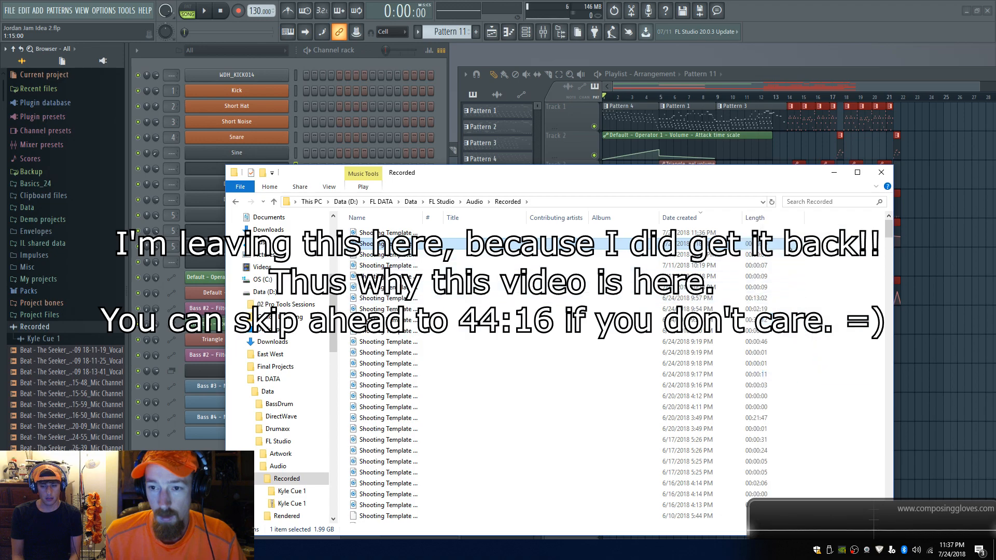
pyautogui.click(777, 255)
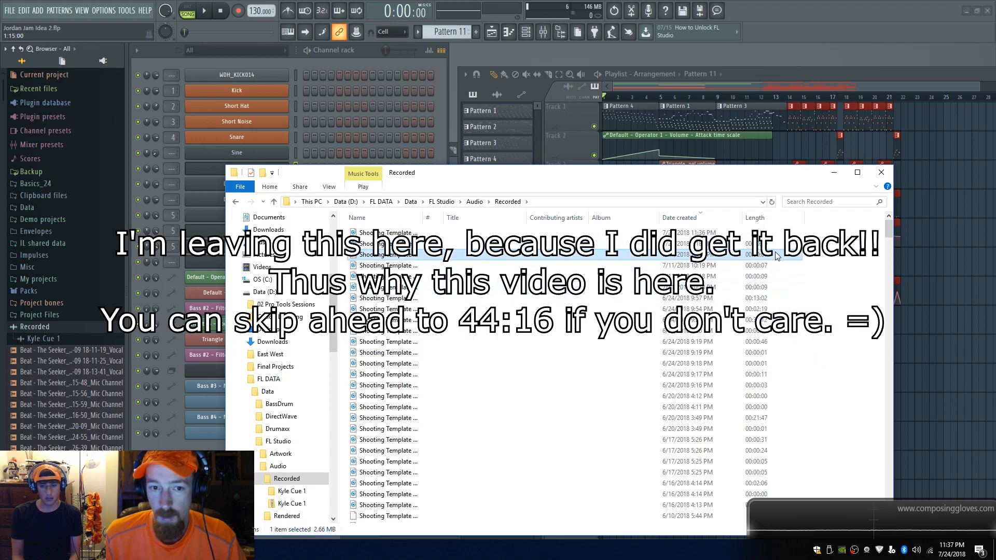
pyautogui.click(771, 245)
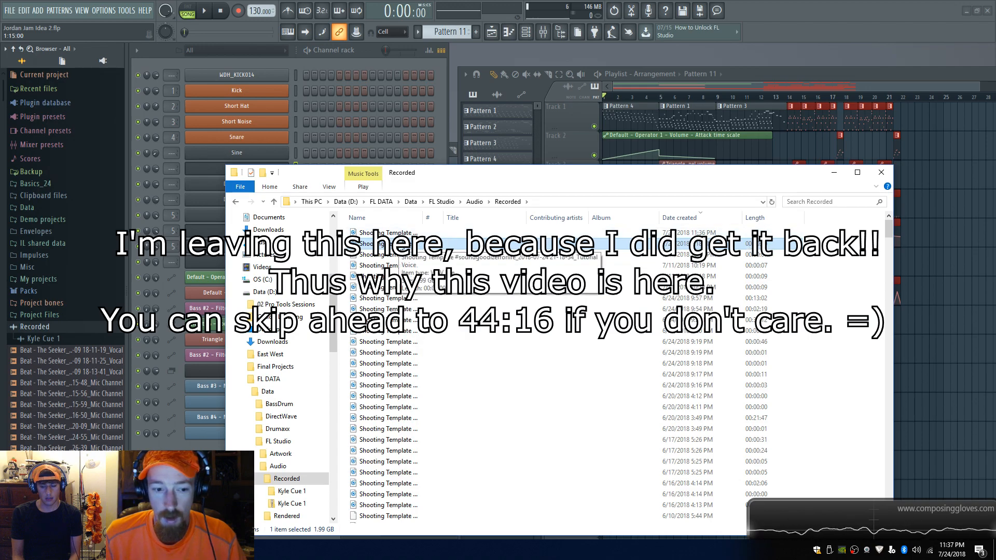
# Step: Open the newest recording in Groove Music, try to play it, and close the player
pyautogui.doubleClick(395, 244)
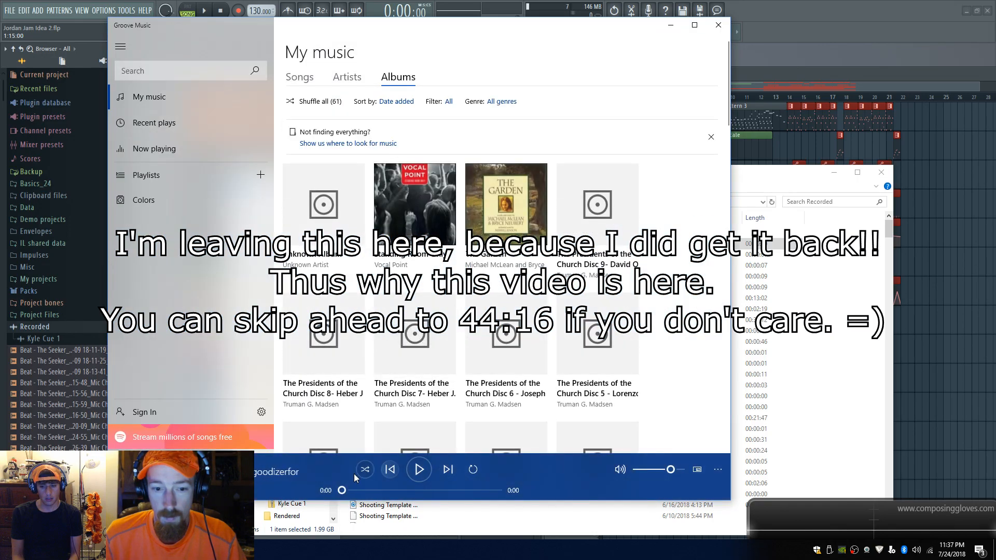
pyautogui.click(418, 470)
pyautogui.click(418, 471)
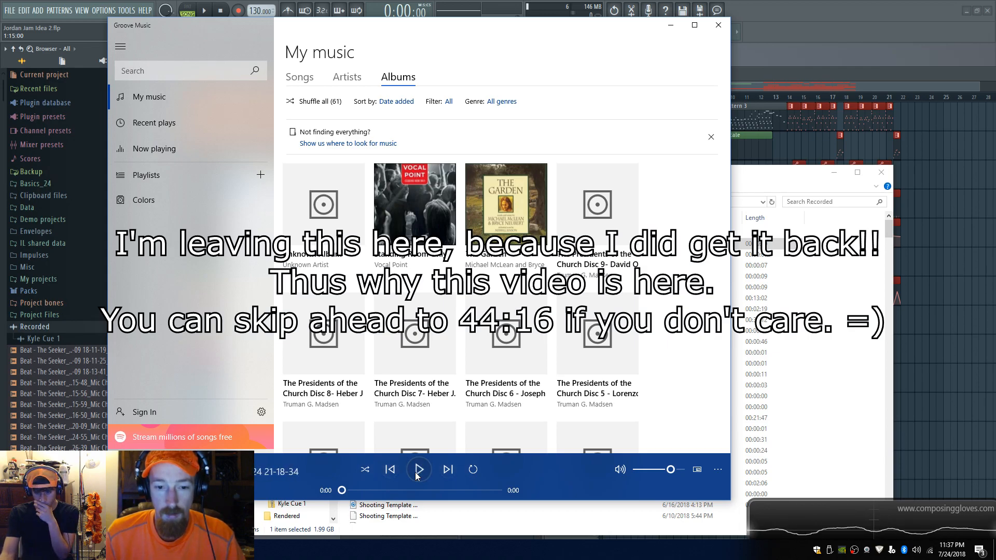
pyautogui.click(417, 471)
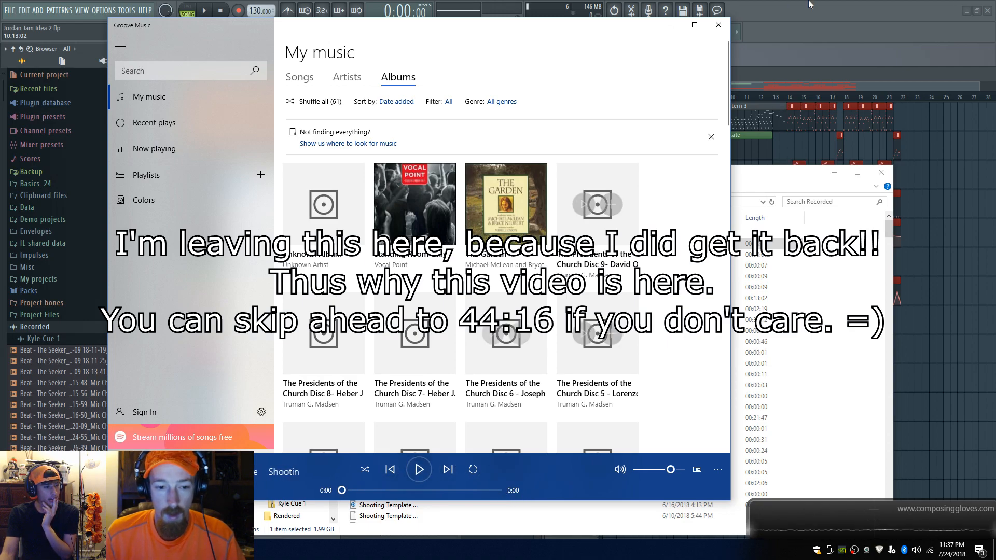
pyautogui.click(719, 26)
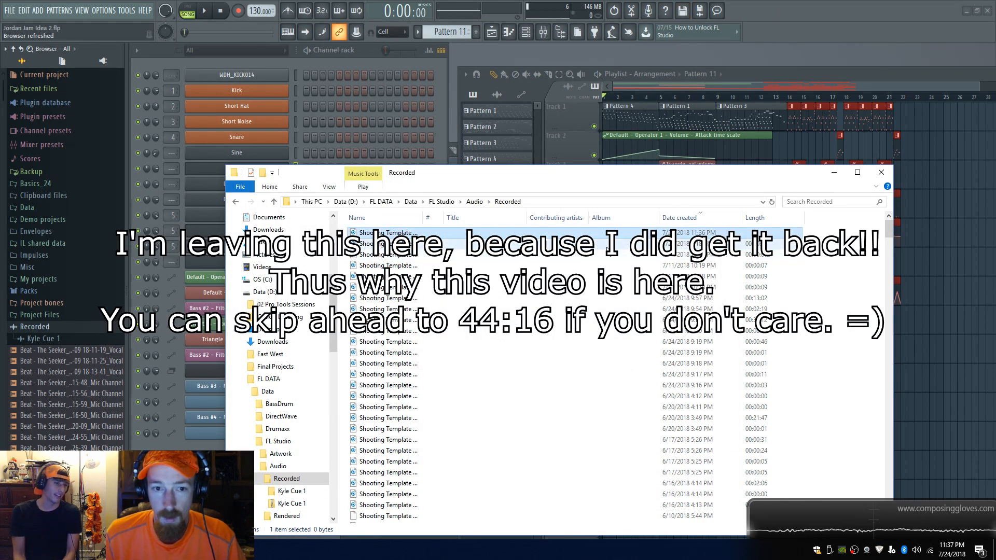
# Step: Add a Size column to the Recorded folder listing and close the Explorer window
pyautogui.click(608, 255)
pyautogui.click(609, 245)
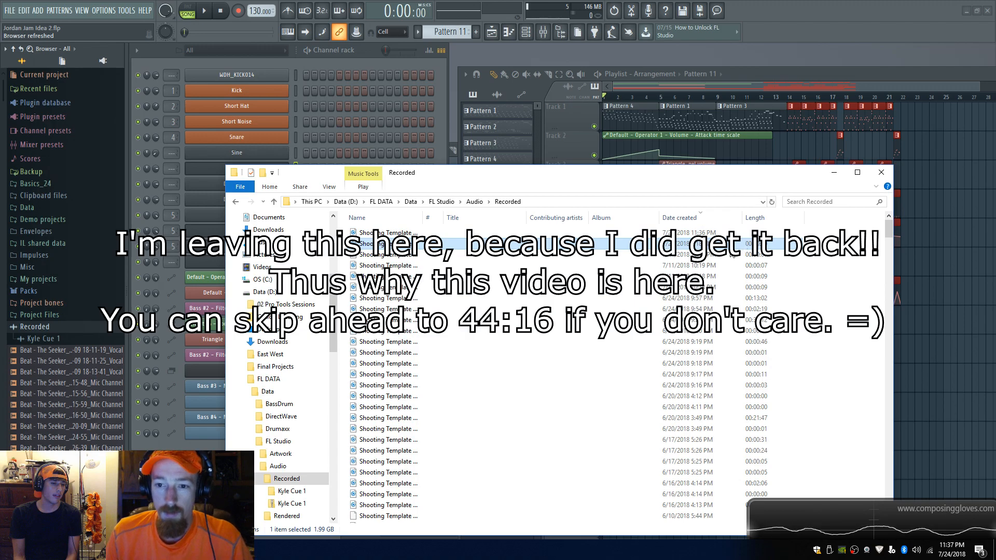
pyautogui.click(389, 255)
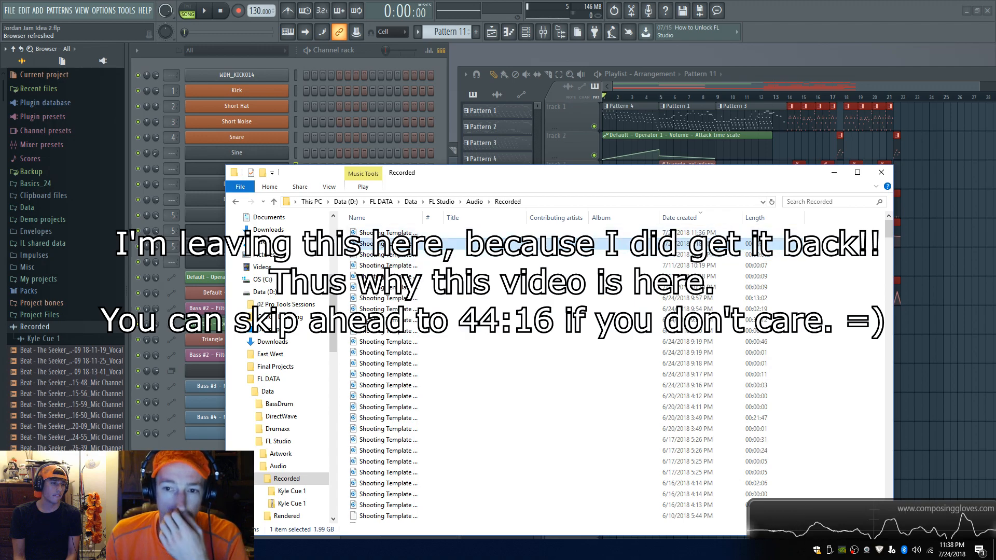
pyautogui.rightClick(822, 220)
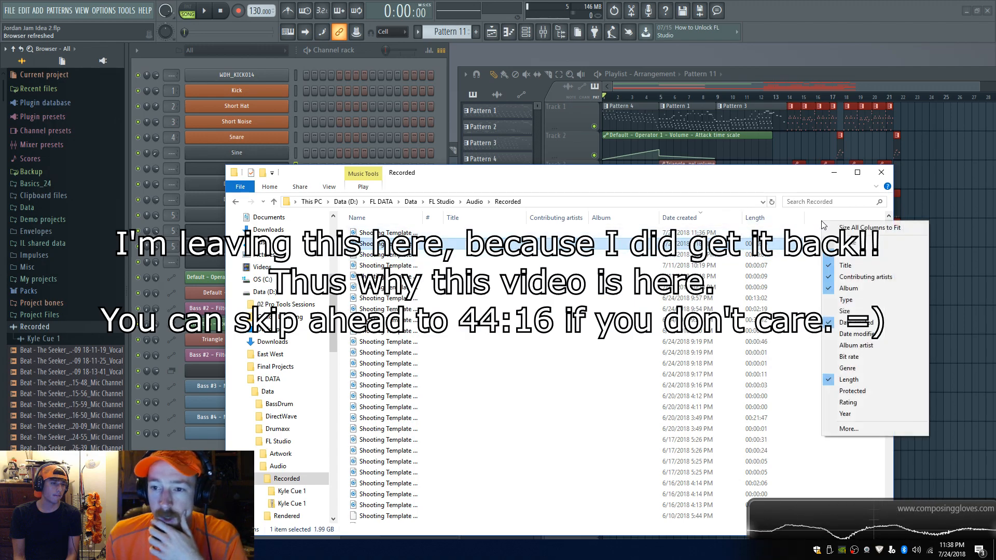
pyautogui.click(862, 311)
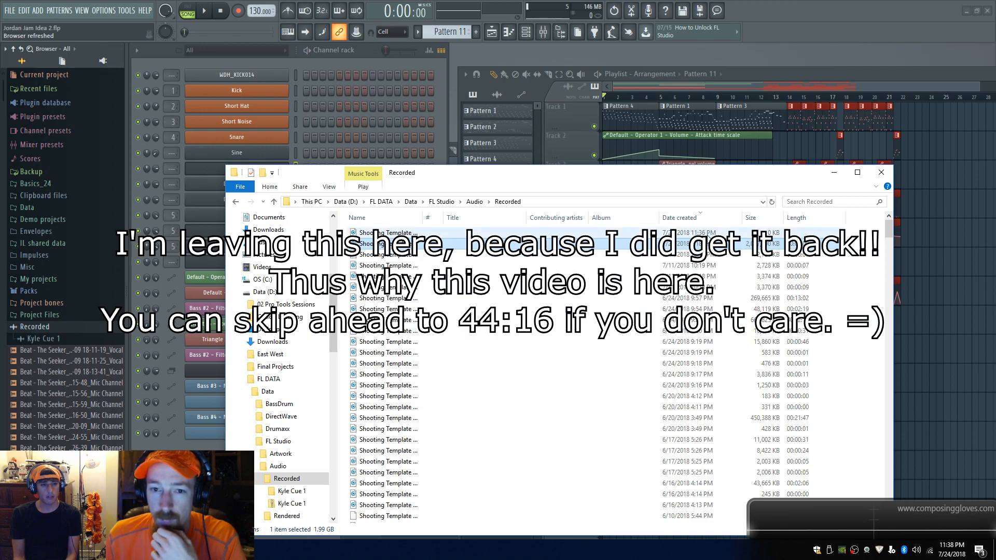
pyautogui.click(891, 174)
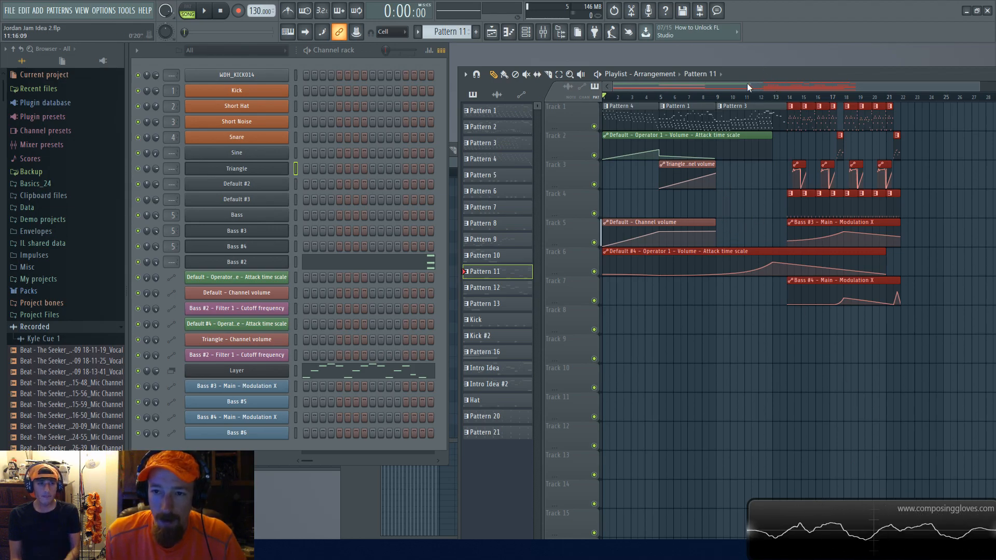
# Step: Switch the playlist to the New Idea arrangement
pyautogui.click(699, 74)
pyautogui.click(646, 80)
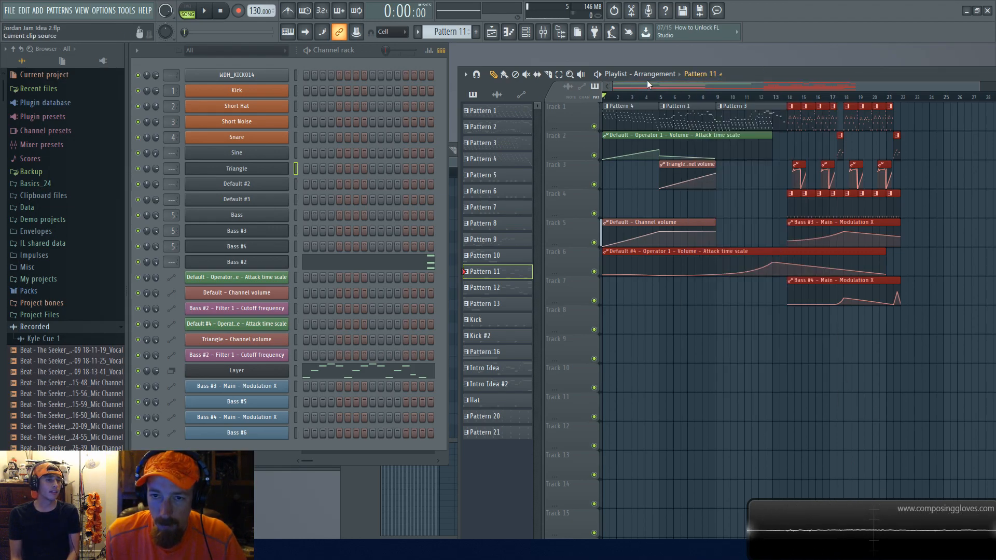
pyautogui.click(668, 74)
pyautogui.click(654, 106)
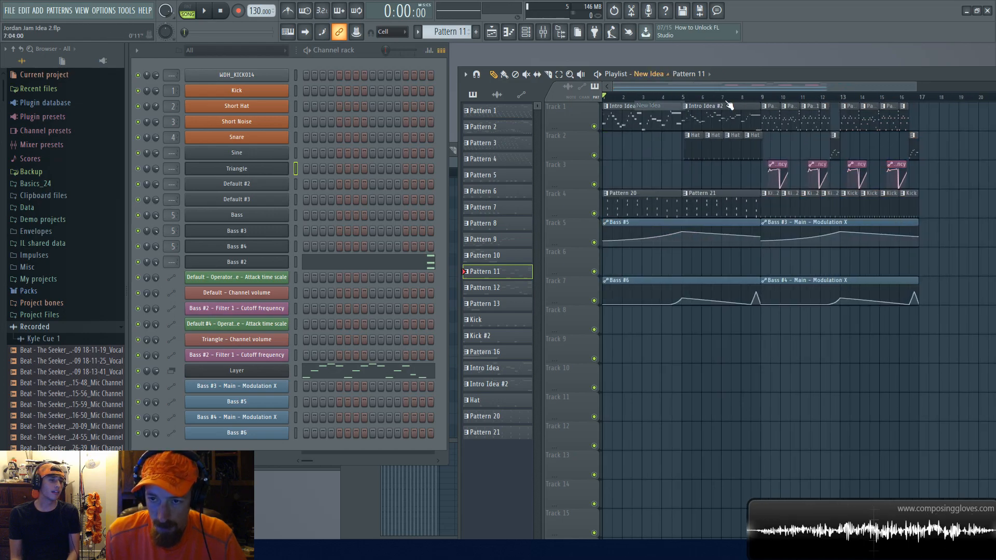
# Step: Play the New Idea arrangement from bar 9 and listen through it
pyautogui.click(761, 97)
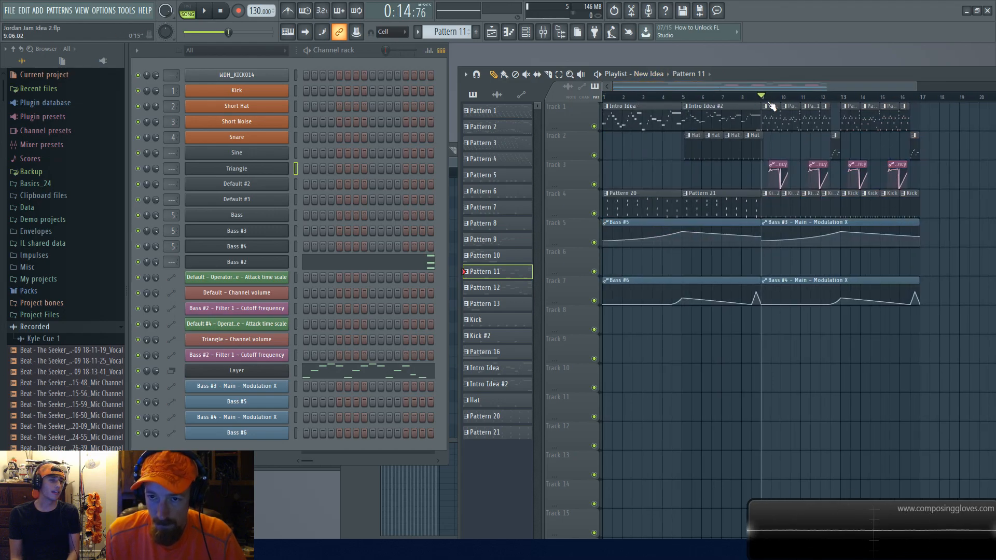
pyautogui.moveTo(746, 99)
pyautogui.mouseDown()
pyautogui.moveTo(604, 98)
pyautogui.moveTo(729, 128)
pyautogui.moveTo(911, 126)
pyautogui.mouseUp()
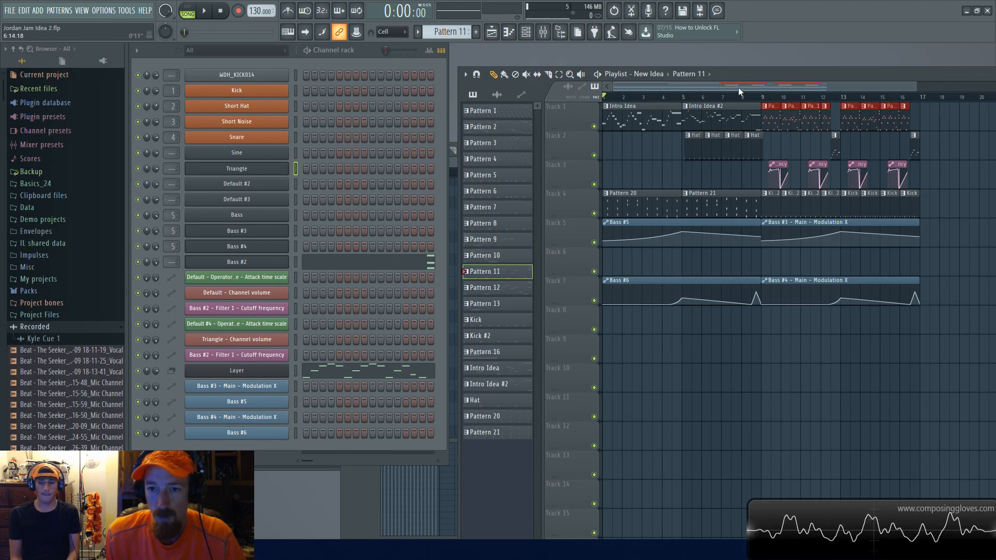
pyautogui.press('space')
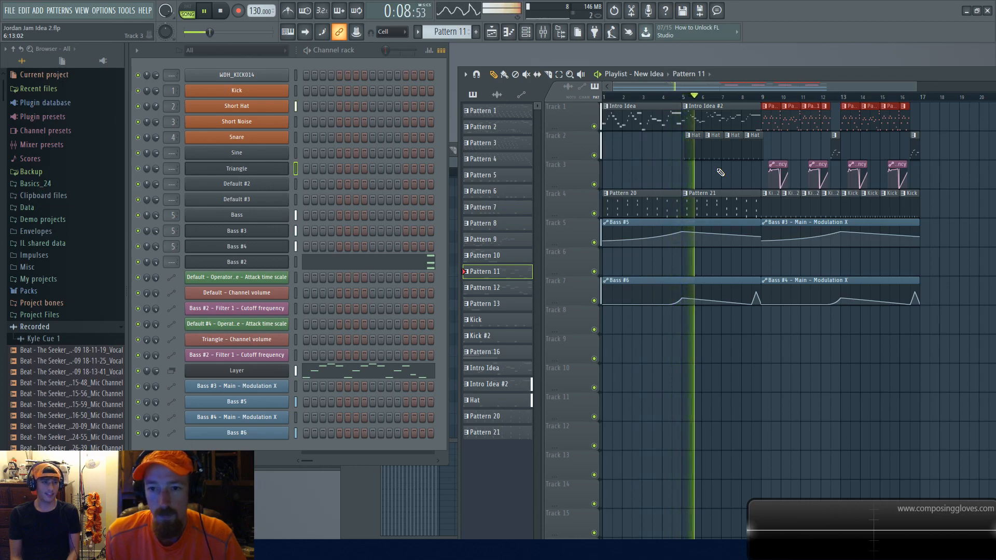
pyautogui.scroll(-2, 768, 168)
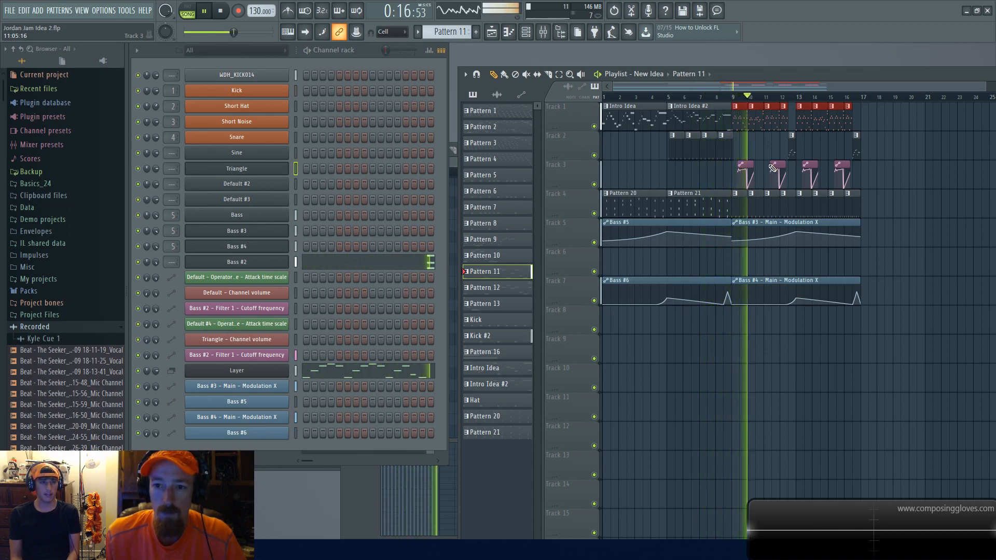
pyautogui.scroll(2, 770, 168)
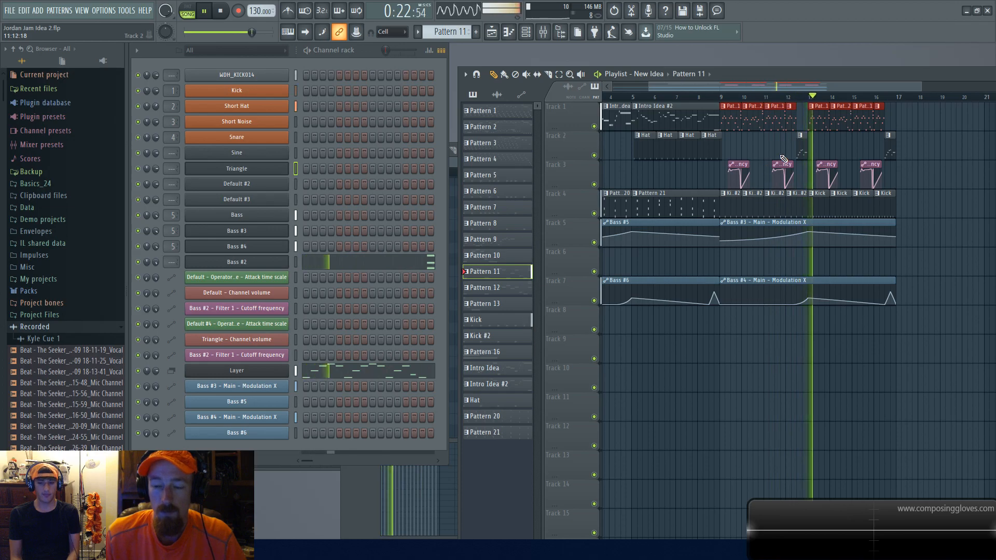
pyautogui.scroll(-2, 778, 153)
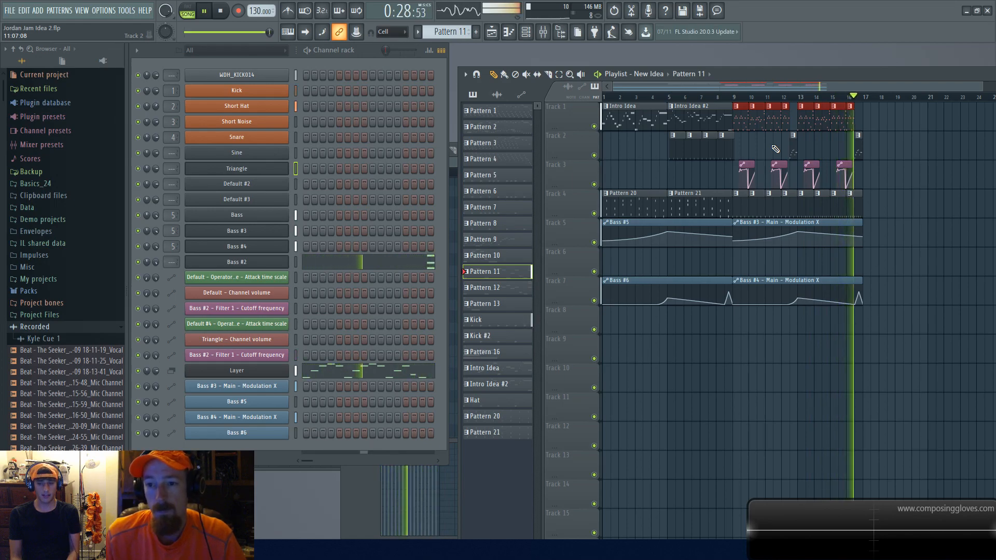
pyautogui.press('space')
pyautogui.scroll(-1, 769, 178)
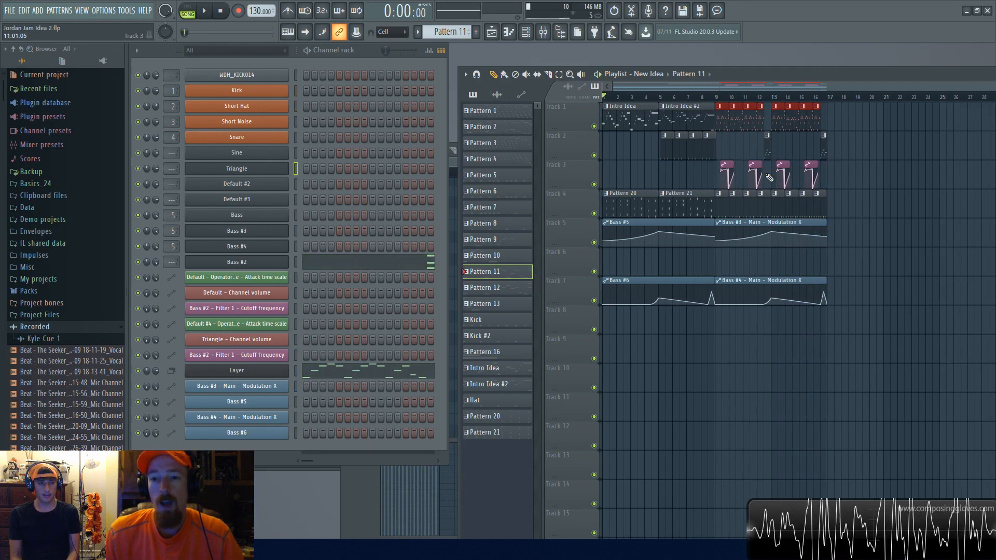
# Step: Marquee-select groups of clips across the first tracks of the New Idea arrangement
pyautogui.moveTo(624, 122); pyautogui.dragTo(843, 246)
pyautogui.keyDown('ctrl'); pyautogui.click(761, 263); pyautogui.keyUp('ctrl')
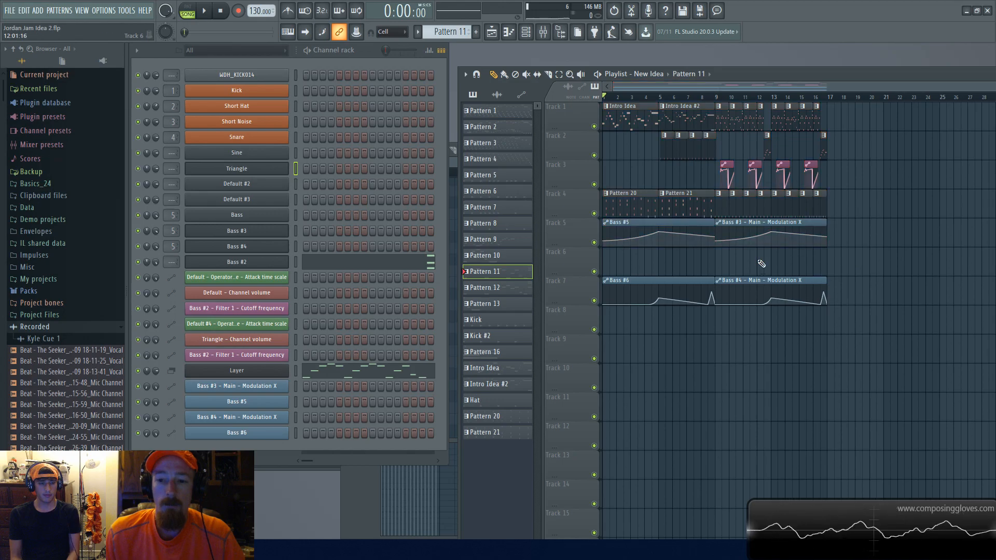
pyautogui.click(730, 123)
pyautogui.moveTo(721, 121); pyautogui.dragTo(865, 192)
pyautogui.moveTo(690, 126); pyautogui.dragTo(646, 131)
pyautogui.click(630, 186)
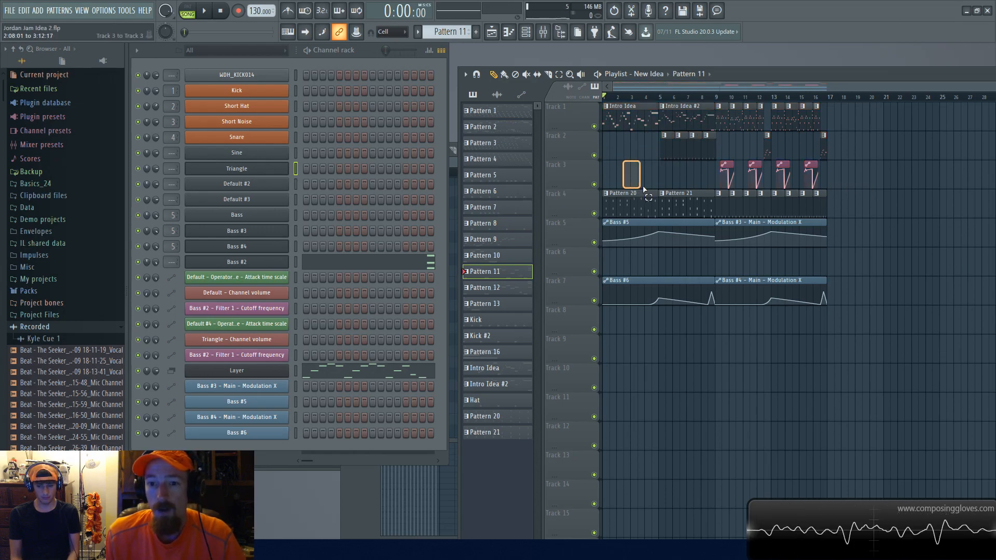
pyautogui.moveTo(631, 201); pyautogui.dragTo(692, 208)
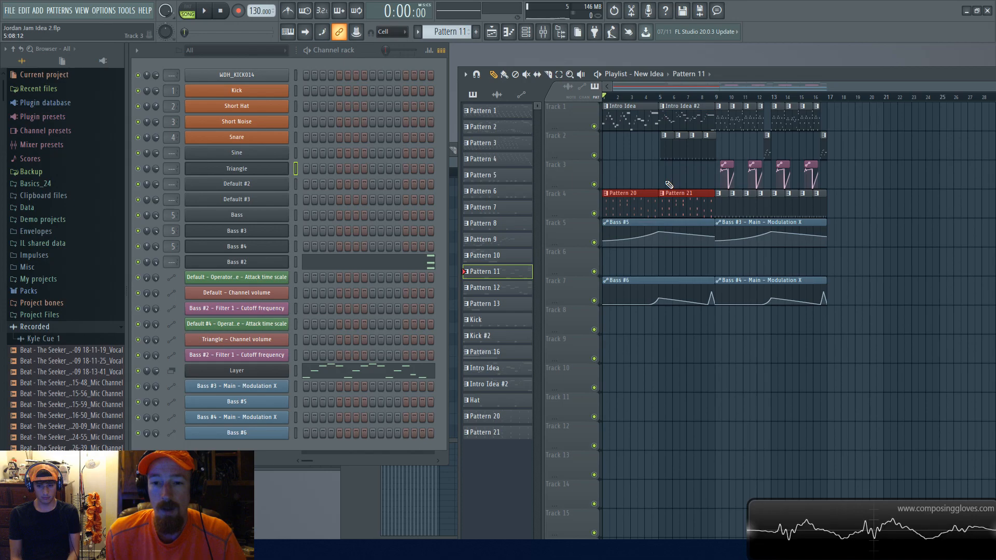
pyautogui.moveTo(631, 126); pyautogui.dragTo(688, 171)
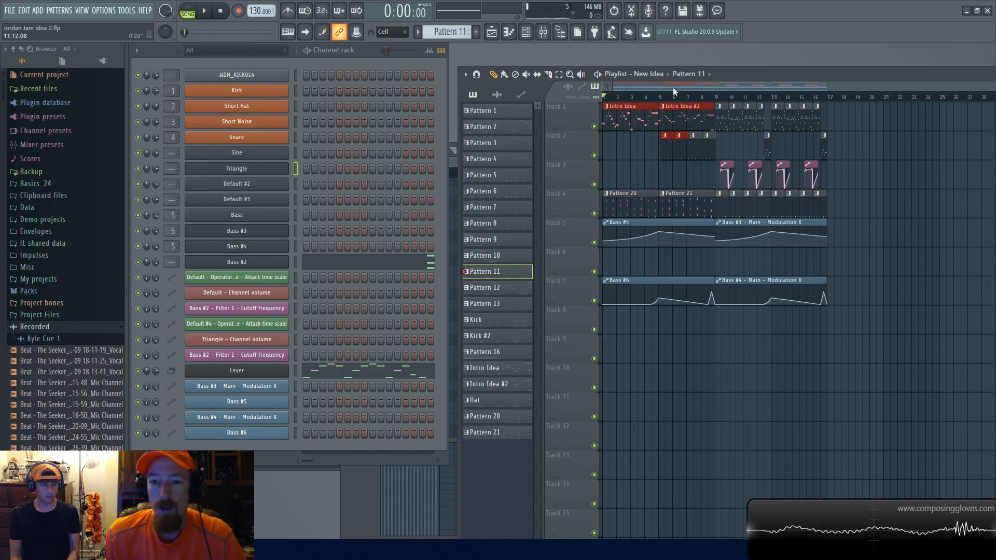
pyautogui.click(695, 75)
pyautogui.click(685, 73)
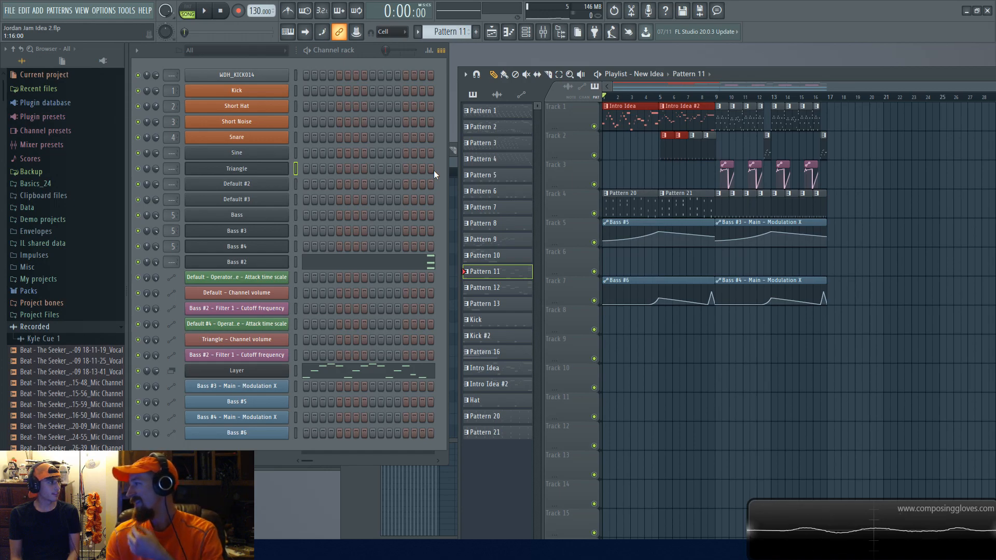
# Step: Open the Layer channel's settings window and close it again
pyautogui.click(260, 371)
pyautogui.click(260, 371)
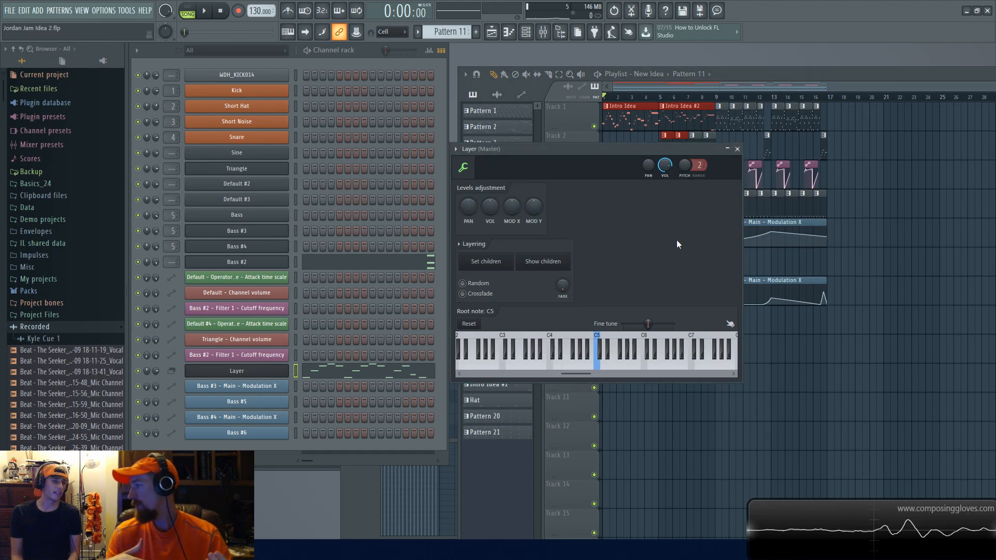
pyautogui.click(737, 149)
# Step: Switch the playlist back to the main Arrangement and play it from bar 5
pyautogui.click(650, 75)
pyautogui.click(664, 94)
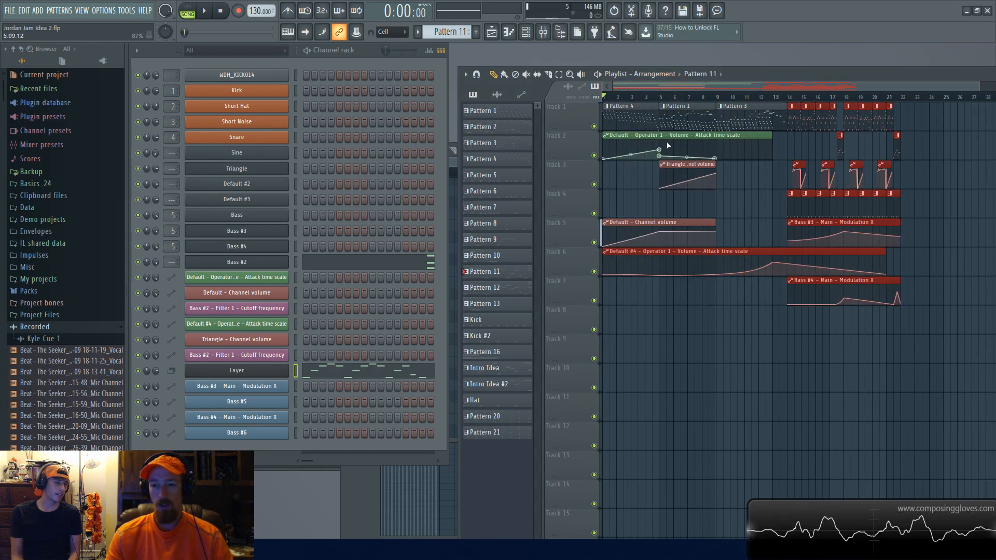
pyautogui.press('space')
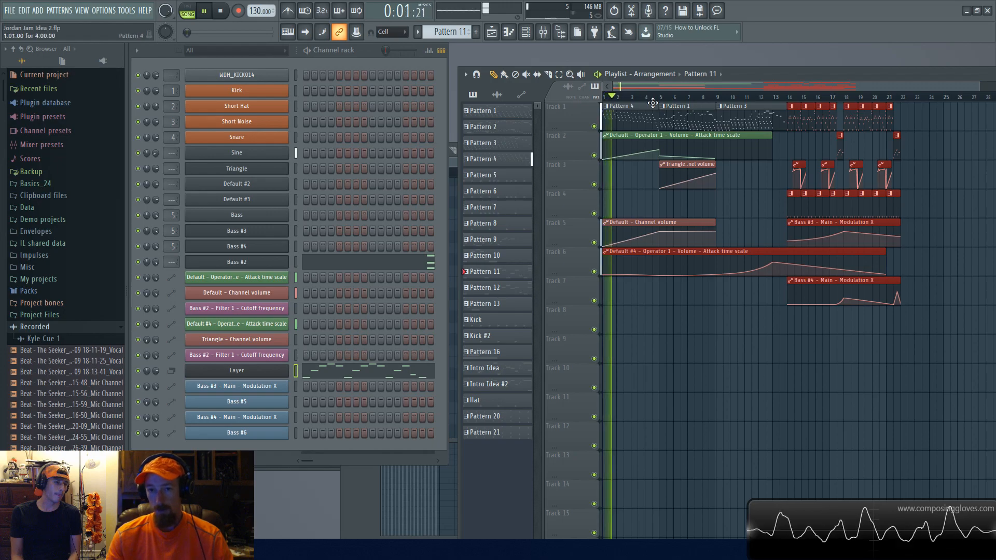
pyautogui.press('space')
pyautogui.click(666, 98)
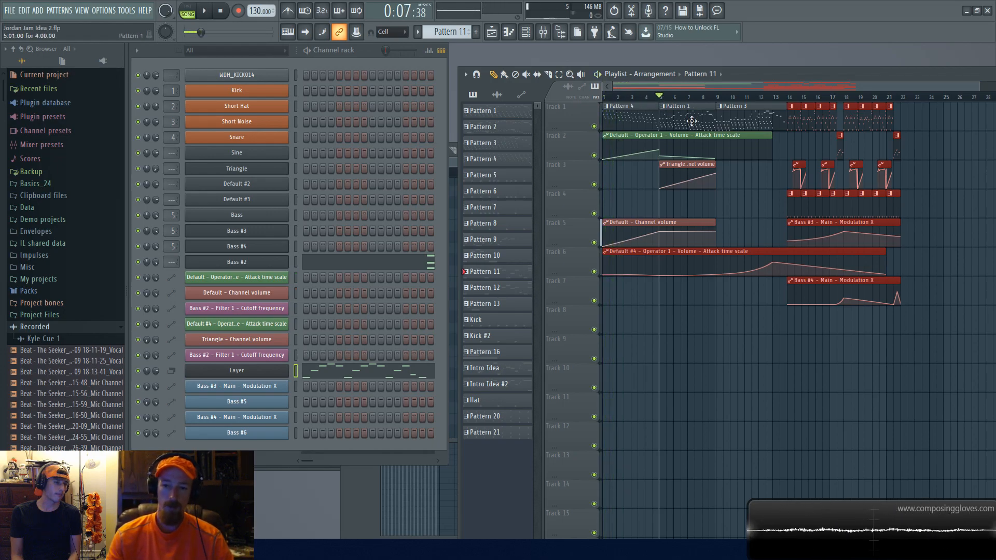
pyautogui.press('space')
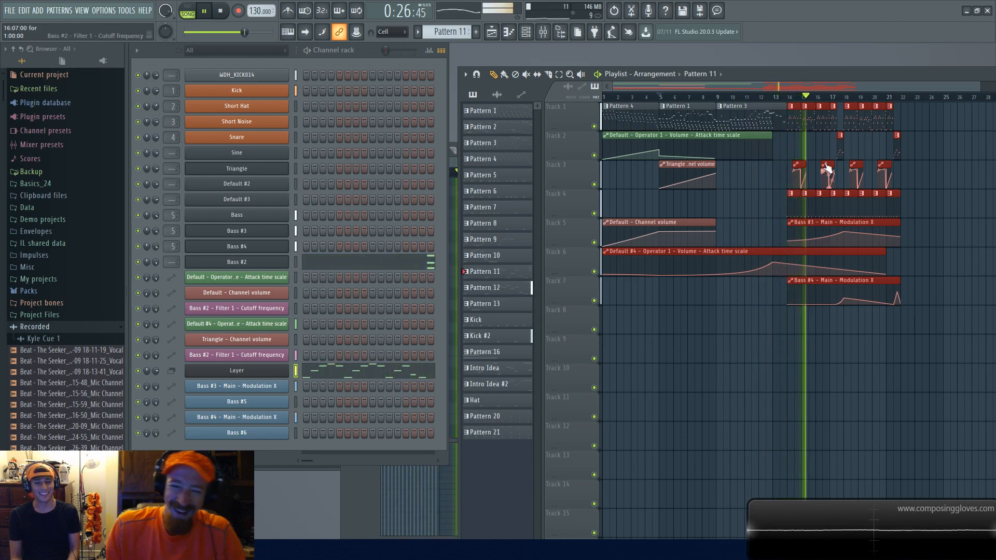
pyautogui.press('space')
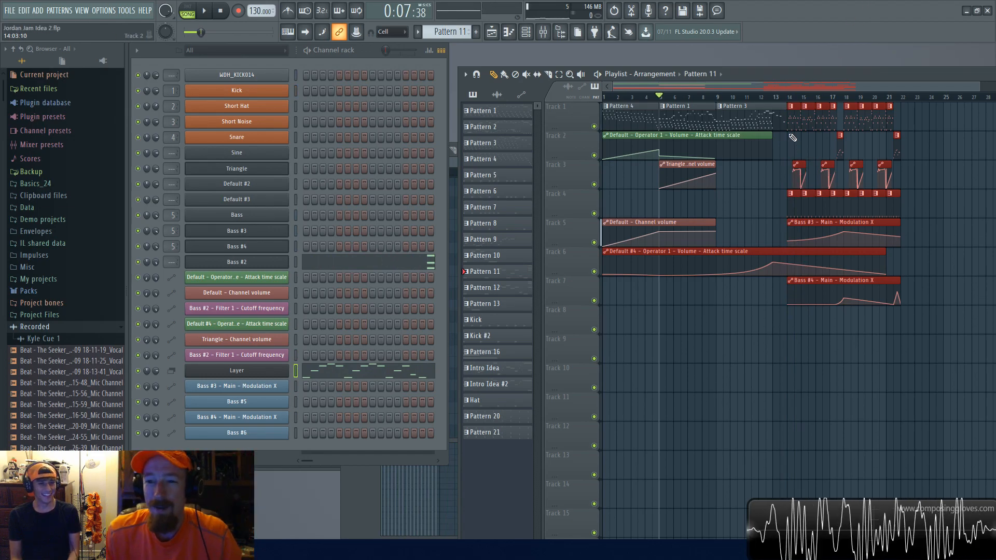
# Step: Select clips across several tracks of the main Arrangement and start playback
pyautogui.moveTo(797, 114); pyautogui.dragTo(877, 178)
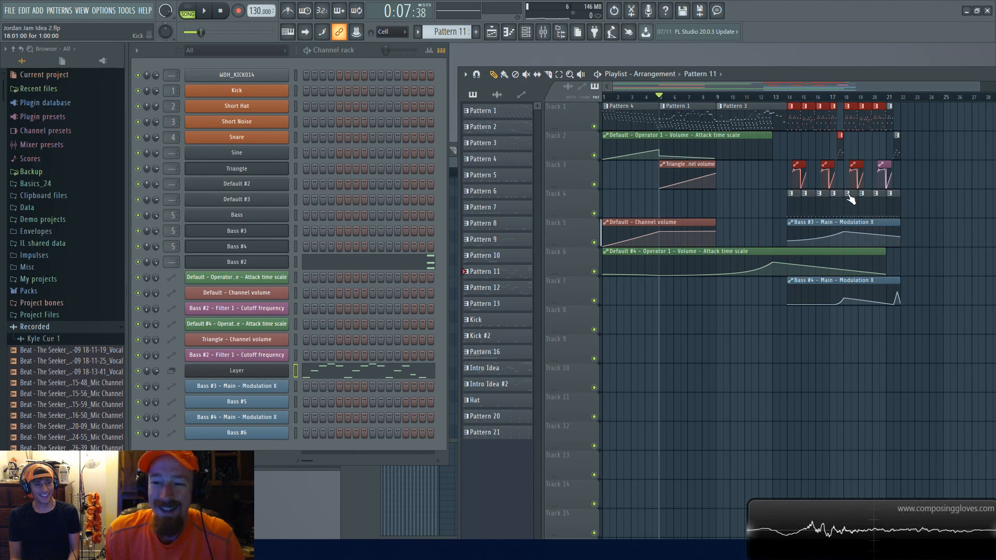
pyautogui.click(786, 151)
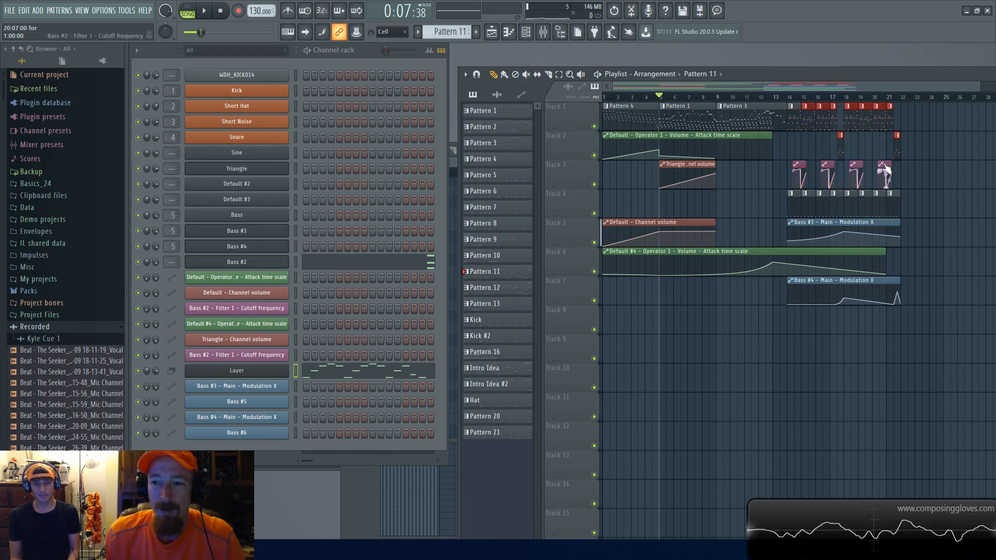
pyautogui.moveTo(750, 120); pyautogui.dragTo(750, 127)
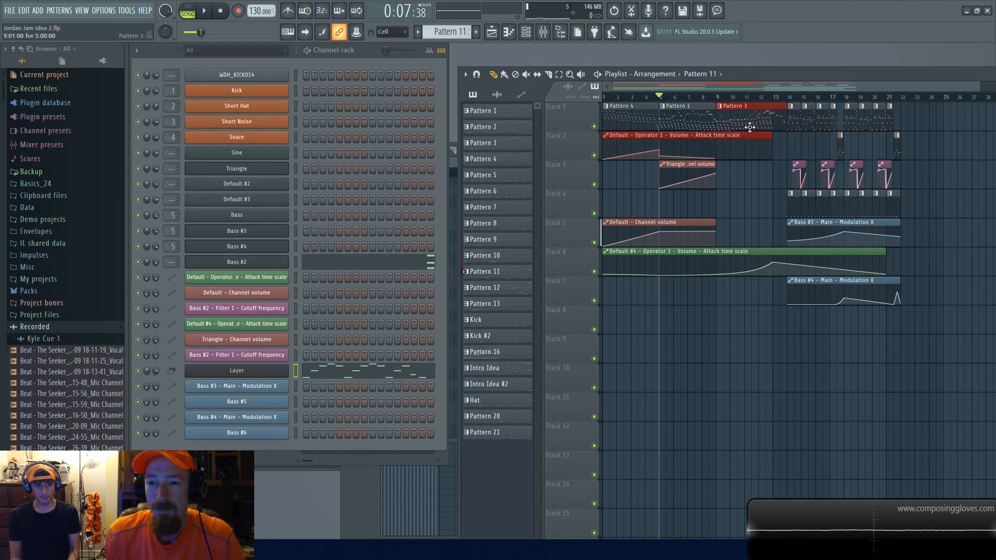
pyautogui.moveTo(683, 120); pyautogui.dragTo(755, 115)
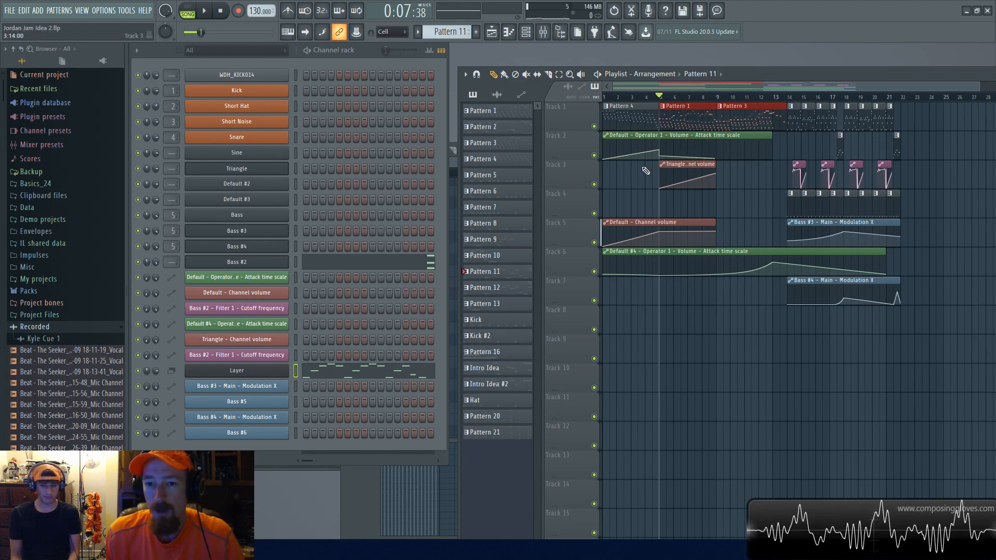
pyautogui.moveTo(642, 152); pyautogui.dragTo(721, 158)
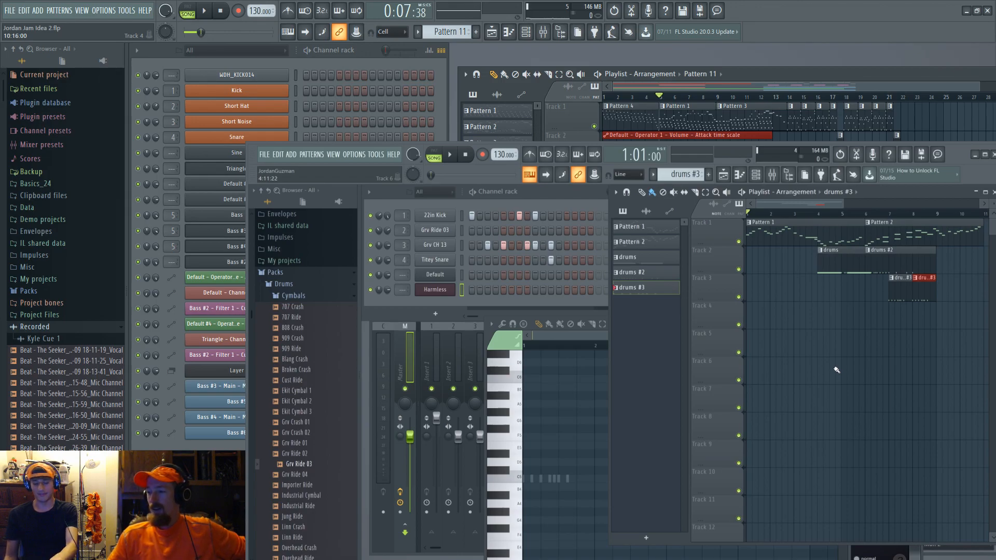
pyautogui.press('space')
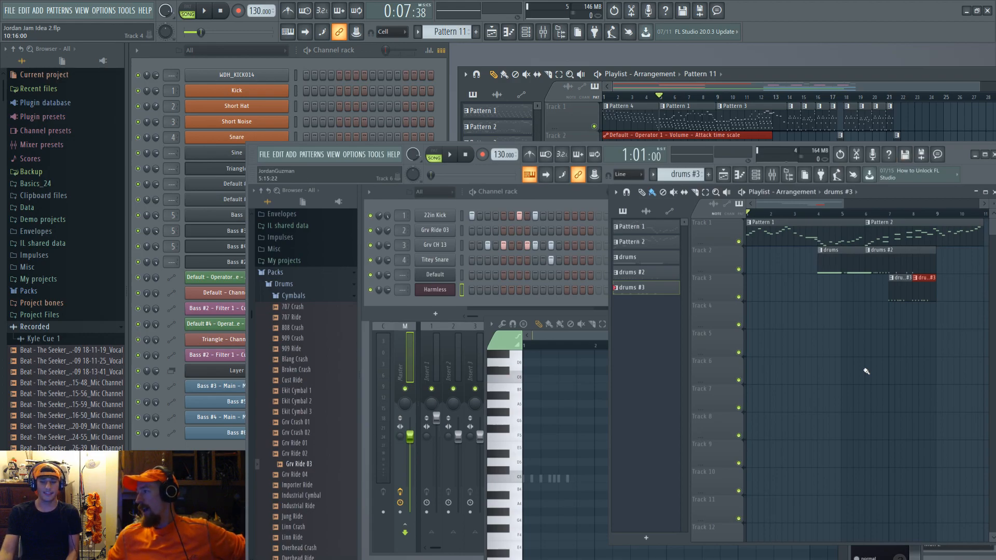
# Step: Play the drums #3 arrangement from bar 4 and stop it
pyautogui.click(818, 218)
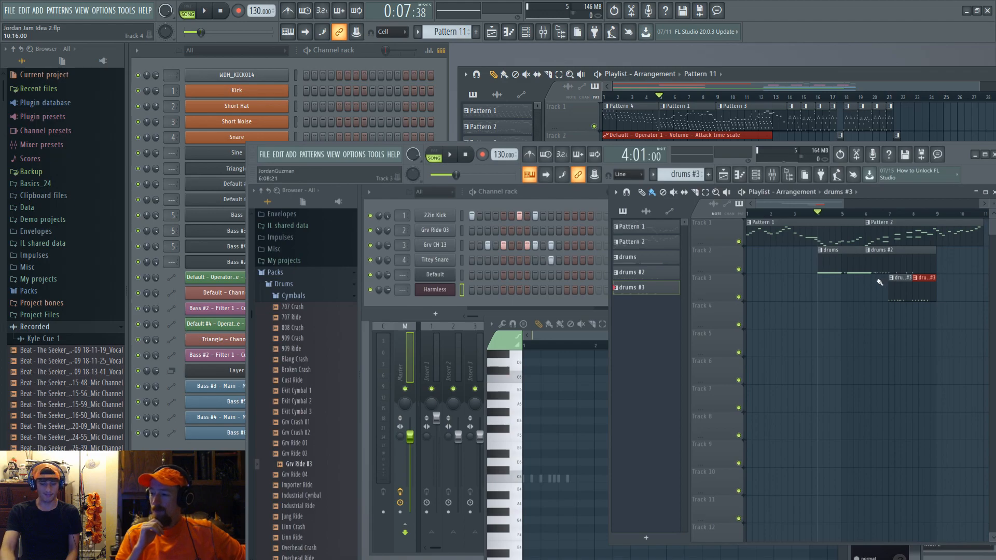
pyautogui.press('space')
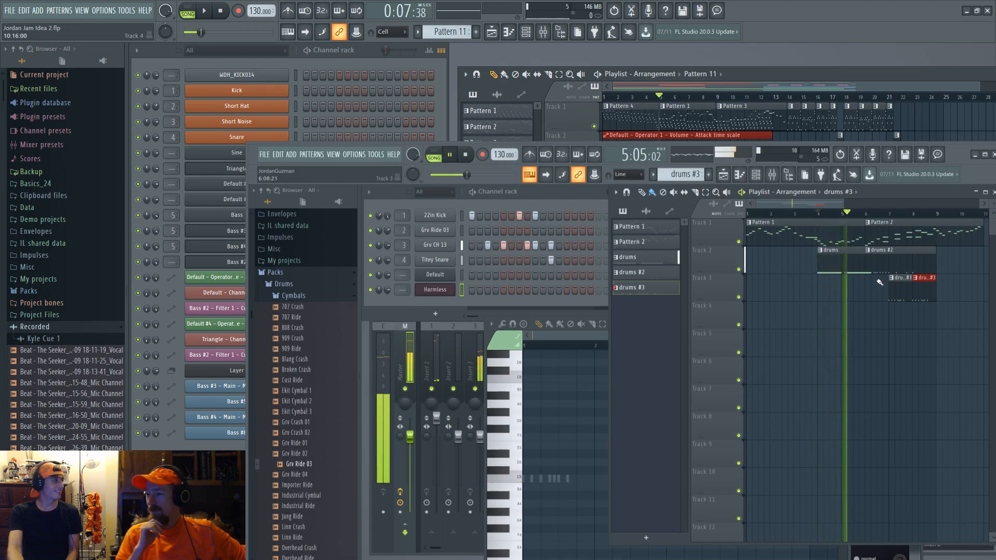
pyautogui.press('space')
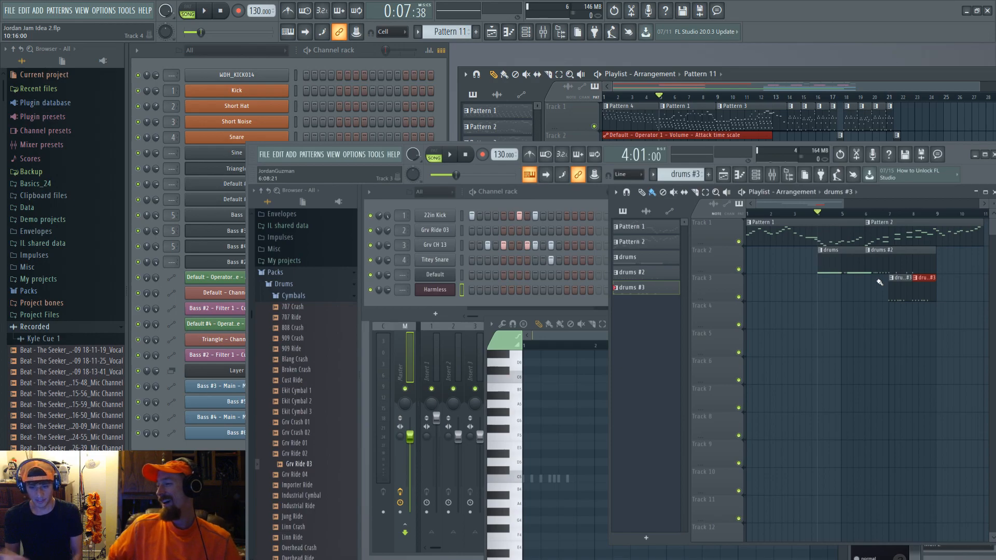
# Step: Open Pattern 1's melody in the piano roll and enlarge the piano roll window to full size
pyautogui.doubleClick(758, 240)
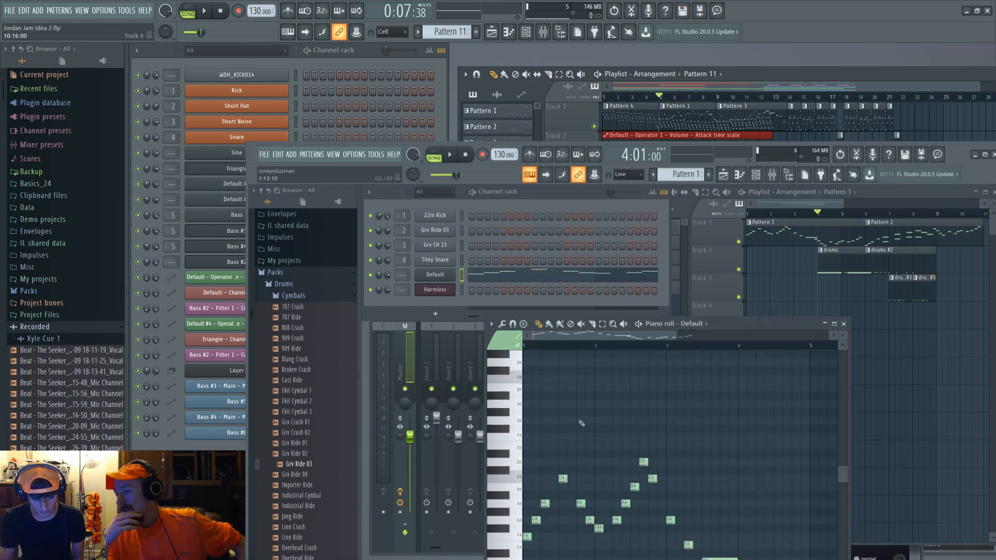
pyautogui.scroll(-1, 656, 396)
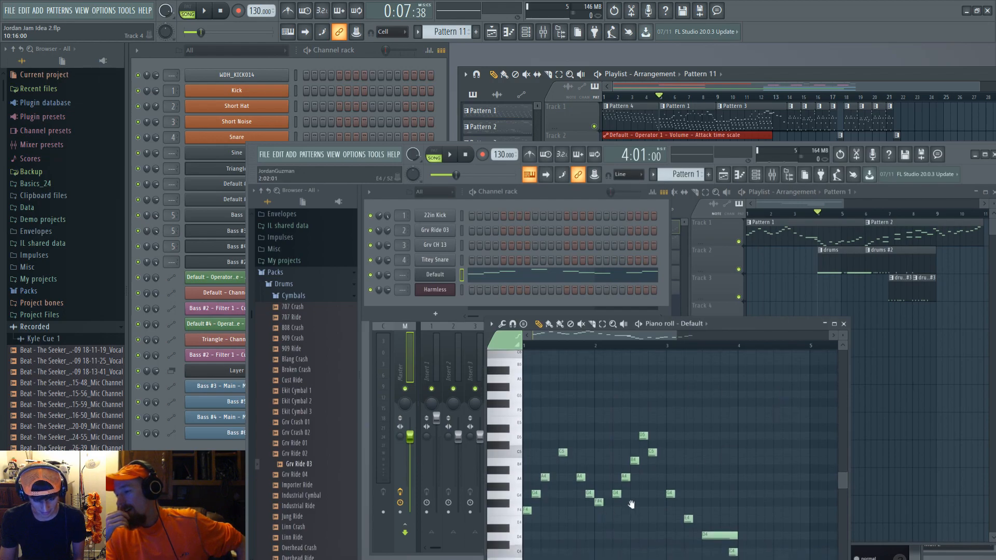
pyautogui.scroll(-5, 793, 419)
pyautogui.scroll(-1, 794, 419)
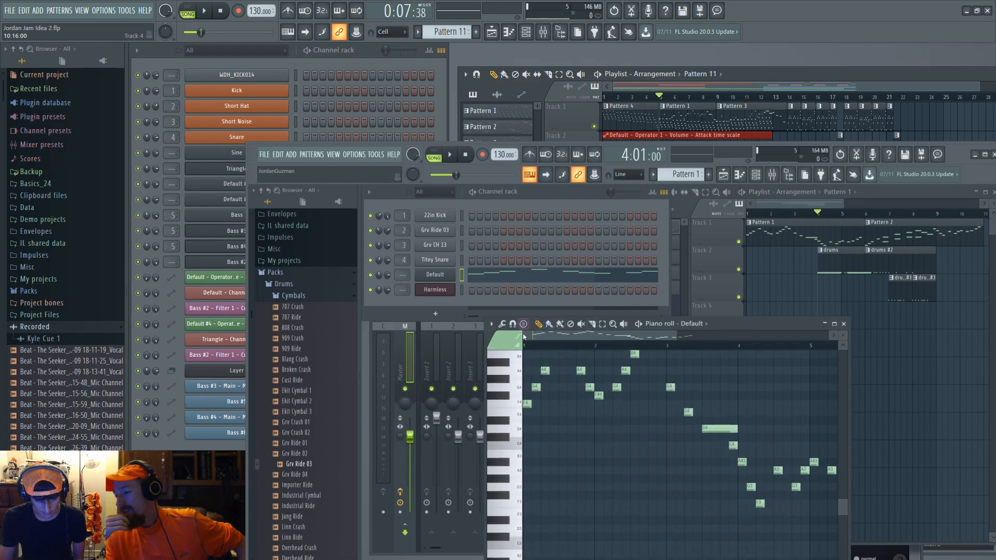
pyautogui.click(526, 346)
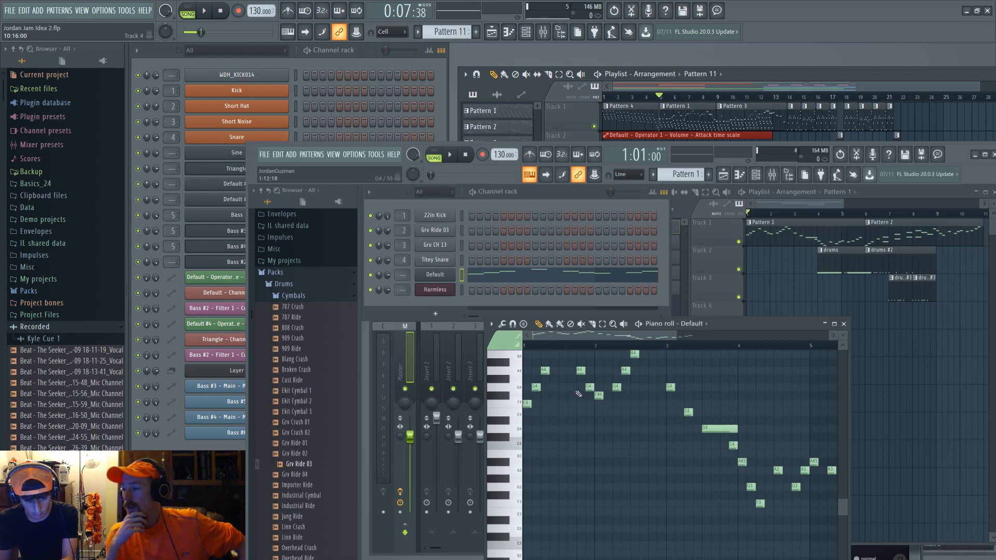
pyautogui.press('Return')
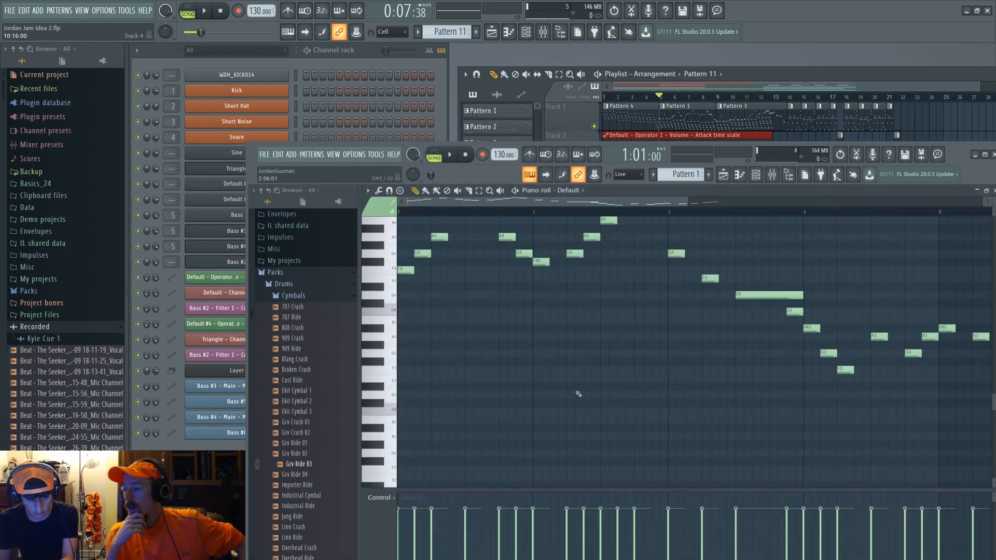
# Step: Audition individual melody notes in the piano roll, then play and stop the pattern
pyautogui.click(407, 272)
pyautogui.click(422, 254)
pyautogui.click(439, 237)
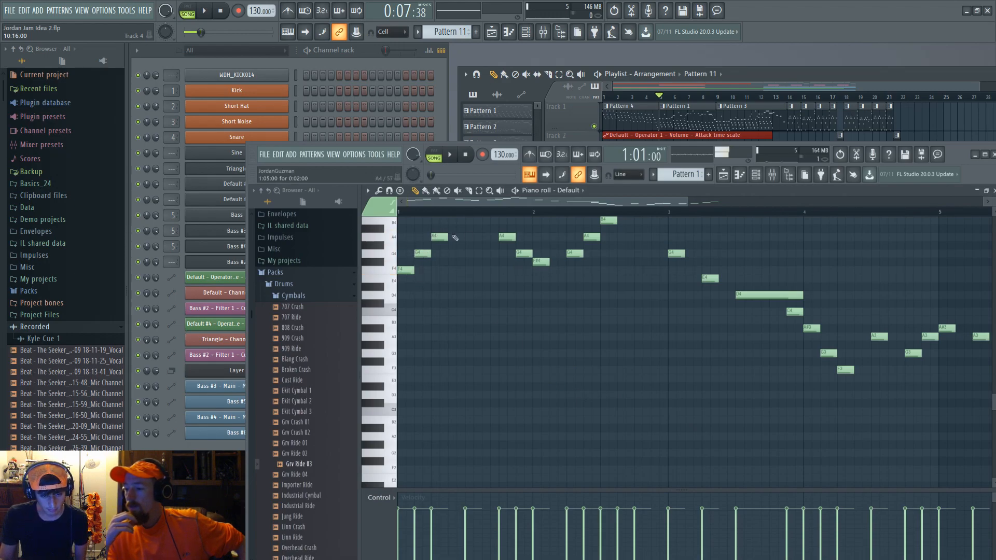
pyautogui.click(506, 236)
pyautogui.click(541, 262)
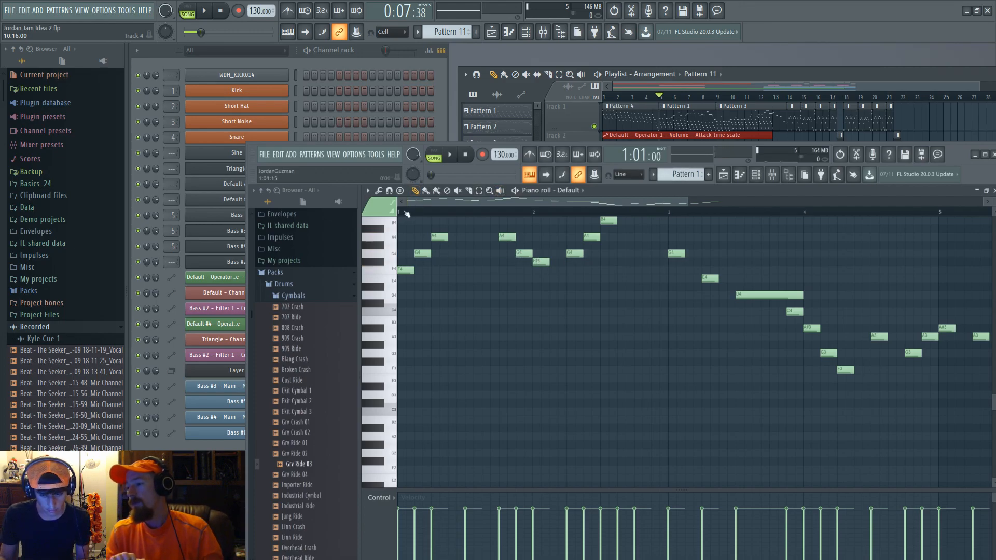
pyautogui.press('space')
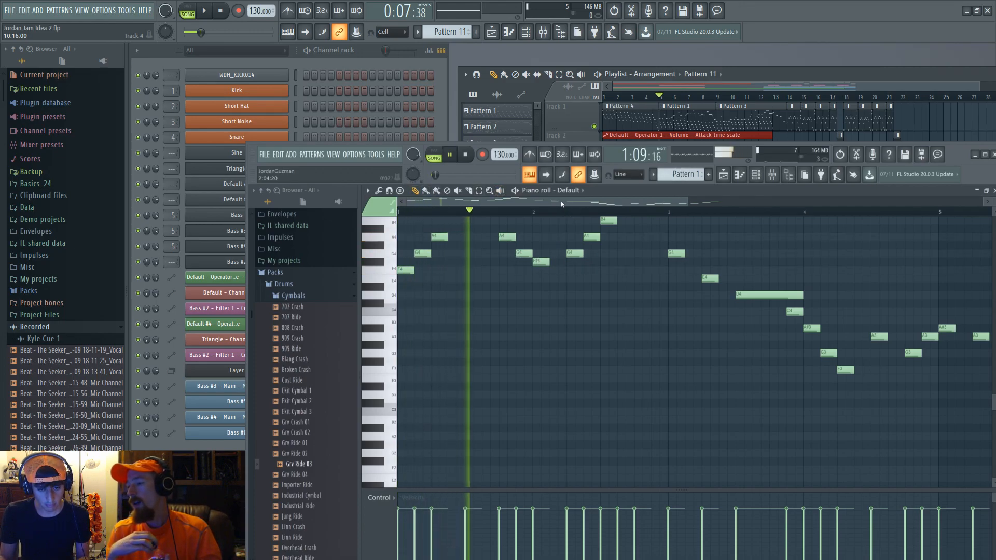
pyautogui.press('space')
# Step: Play back different sections of the Pattern 1 melody in the piano roll
pyautogui.scroll(3, 487, 278)
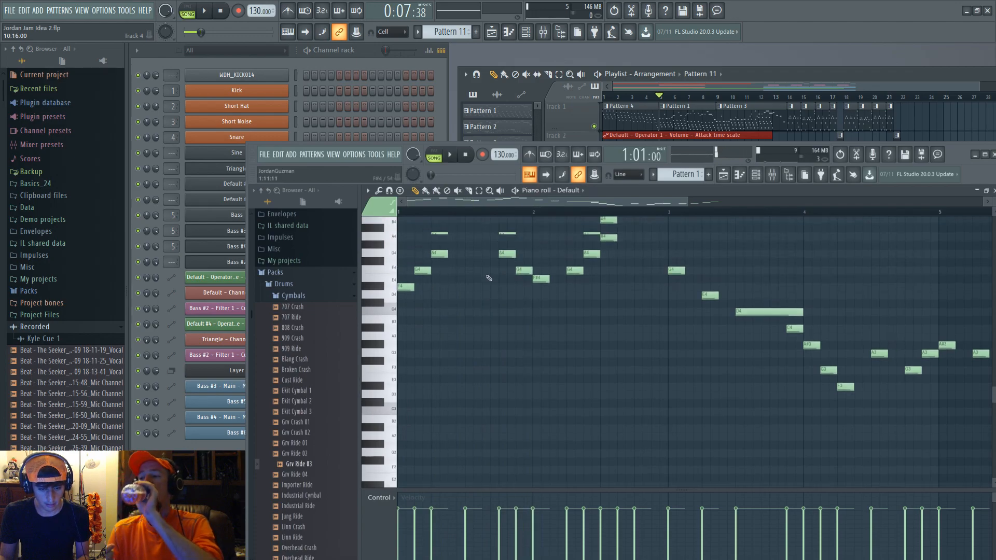
pyautogui.scroll(1, 489, 280)
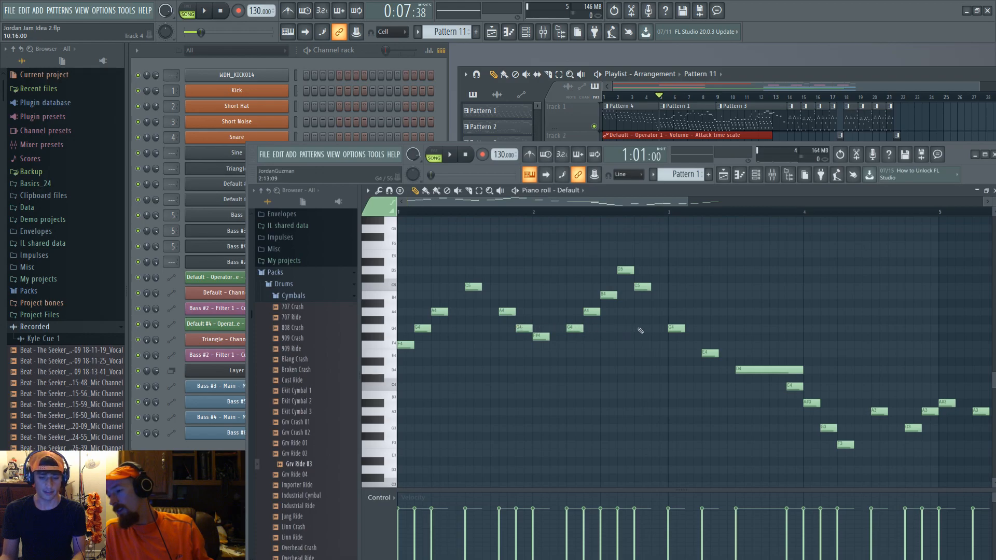
pyautogui.press('space')
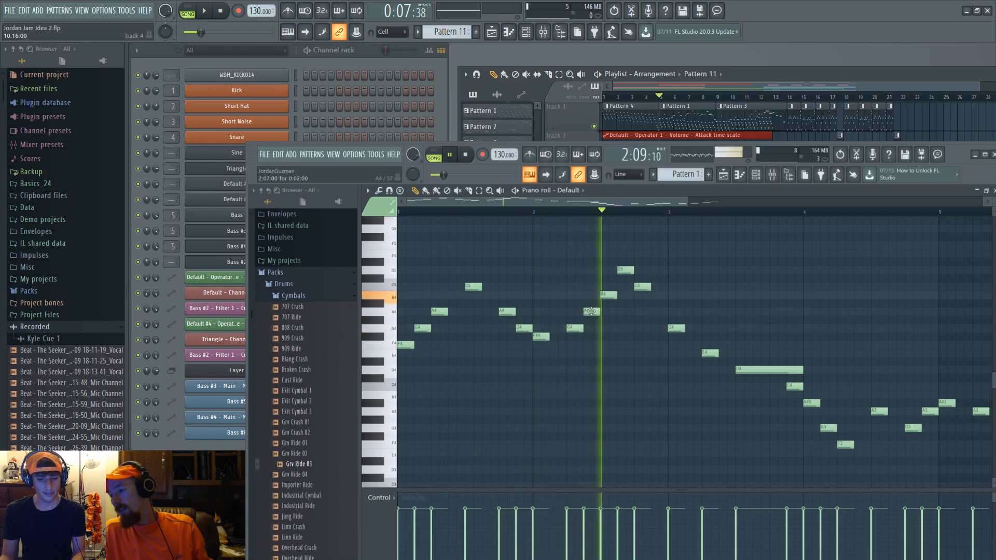
pyautogui.press('space')
pyautogui.moveTo(790, 362); pyautogui.dragTo(652, 344)
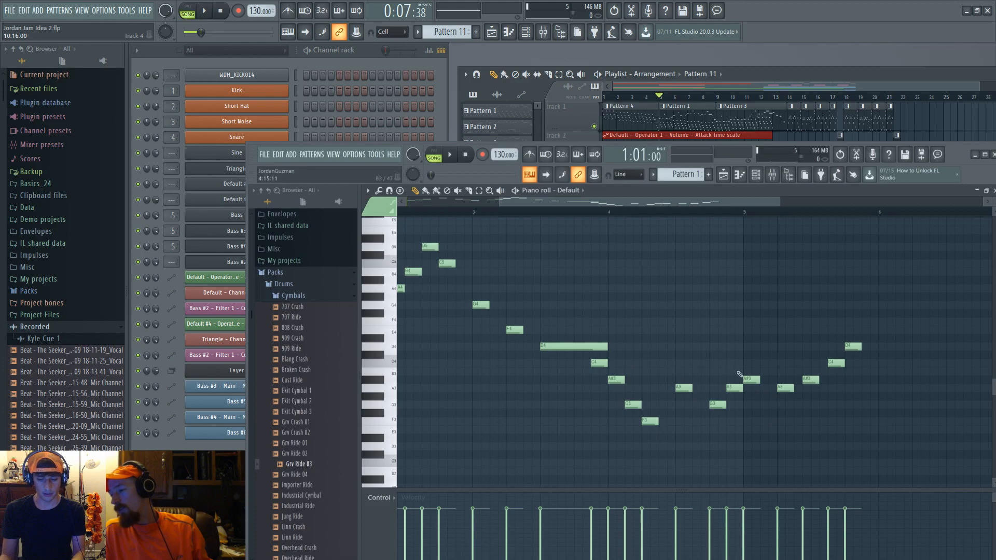
pyautogui.press('space')
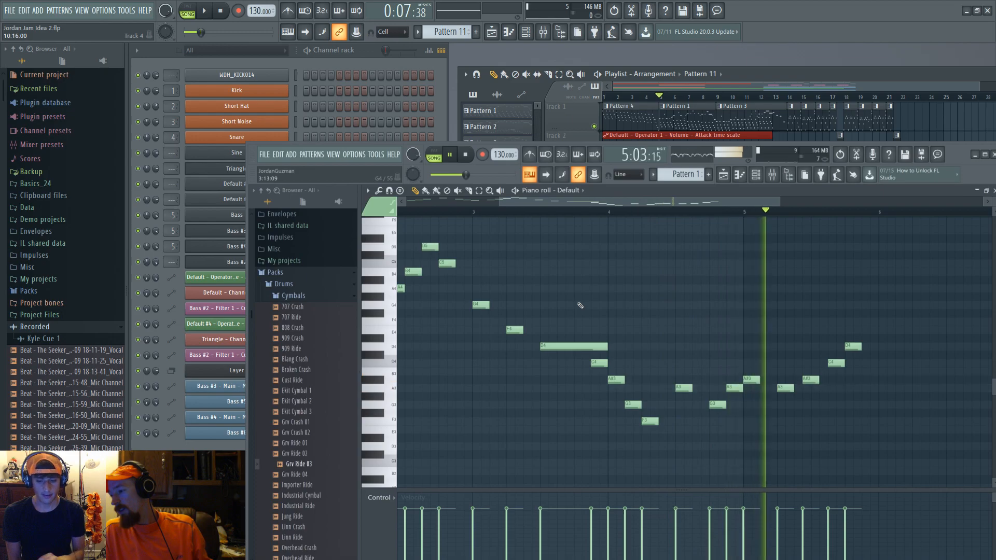
pyautogui.press('space')
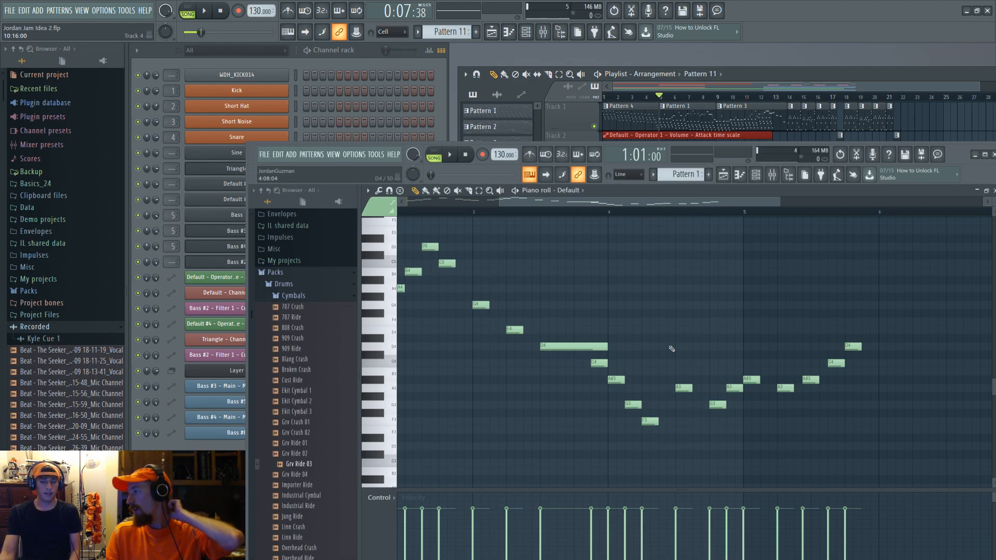
# Step: Scroll and pan through the melody notes in the piano roll to examine the phrase
pyautogui.moveTo(655, 311); pyautogui.dragTo(991, 353)
pyautogui.moveTo(578, 416); pyautogui.dragTo(714, 410)
pyautogui.scroll(1, 473, 389)
pyautogui.scroll(2, 534, 391)
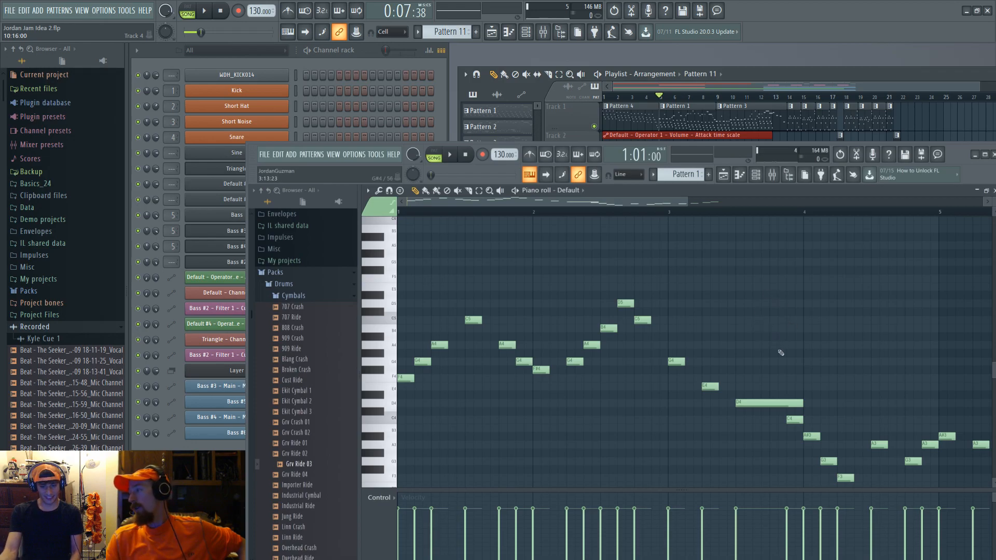
pyautogui.moveTo(776, 349); pyautogui.dragTo(767, 324)
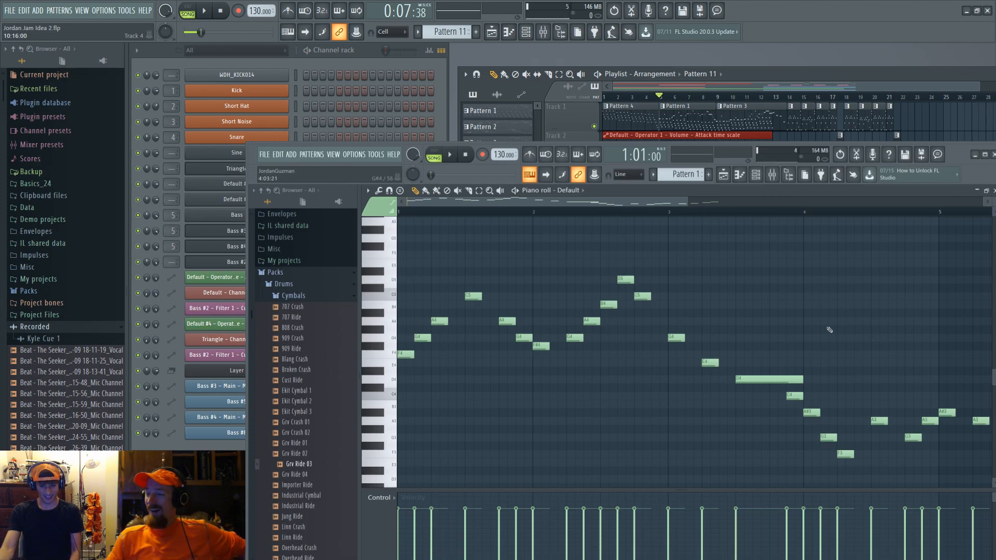
pyautogui.scroll(3, 800, 348)
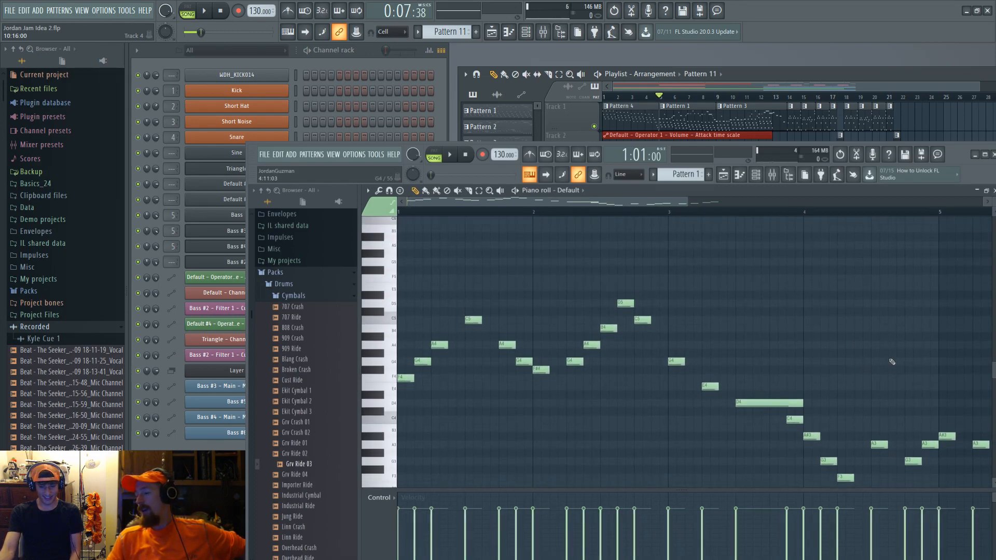
pyautogui.moveTo(889, 360)
pyautogui.mouseDown()
pyautogui.moveTo(621, 350)
pyautogui.moveTo(645, 330)
pyautogui.moveTo(699, 314)
pyautogui.moveTo(845, 314)
pyautogui.moveTo(895, 331)
pyautogui.mouseUp()
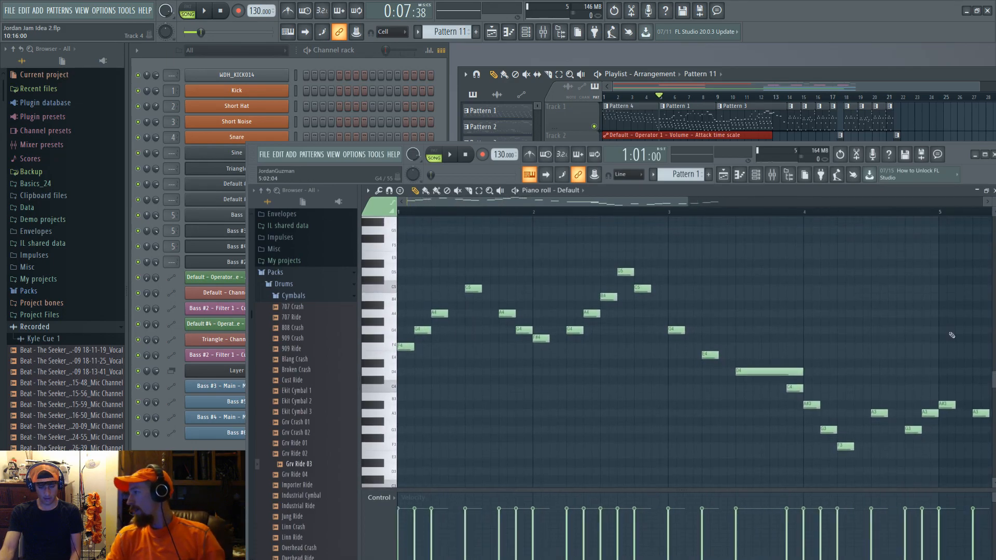
pyautogui.scroll(-1, 912, 340)
pyautogui.scroll(2, 911, 342)
pyautogui.scroll(-1, 912, 344)
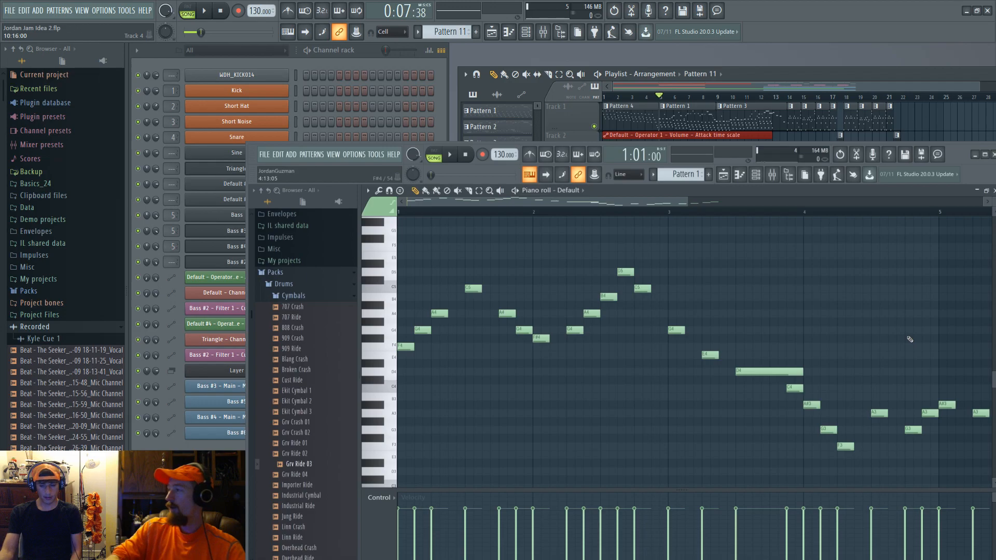
pyautogui.moveTo(900, 334); pyautogui.dragTo(353, 318)
pyautogui.moveTo(770, 417); pyautogui.dragTo(995, 440)
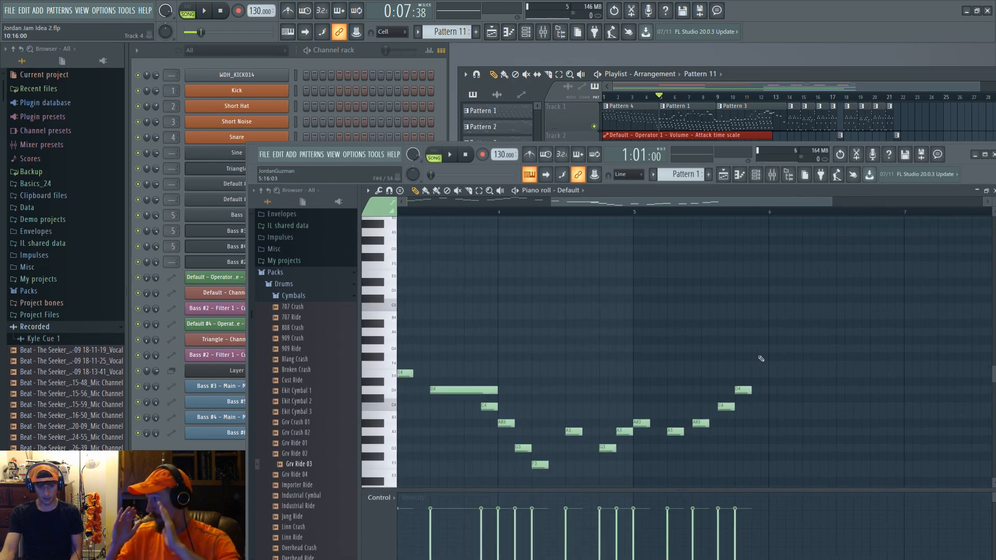
pyautogui.moveTo(736, 349); pyautogui.dragTo(877, 343)
pyautogui.moveTo(995, 367); pyautogui.dragTo(995, 392)
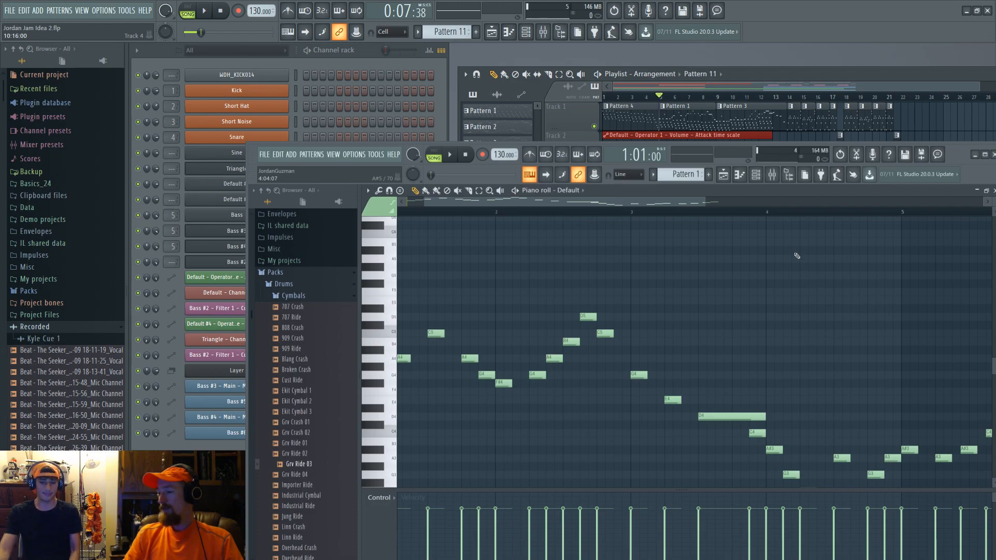
pyautogui.moveTo(678, 318); pyautogui.dragTo(969, 347)
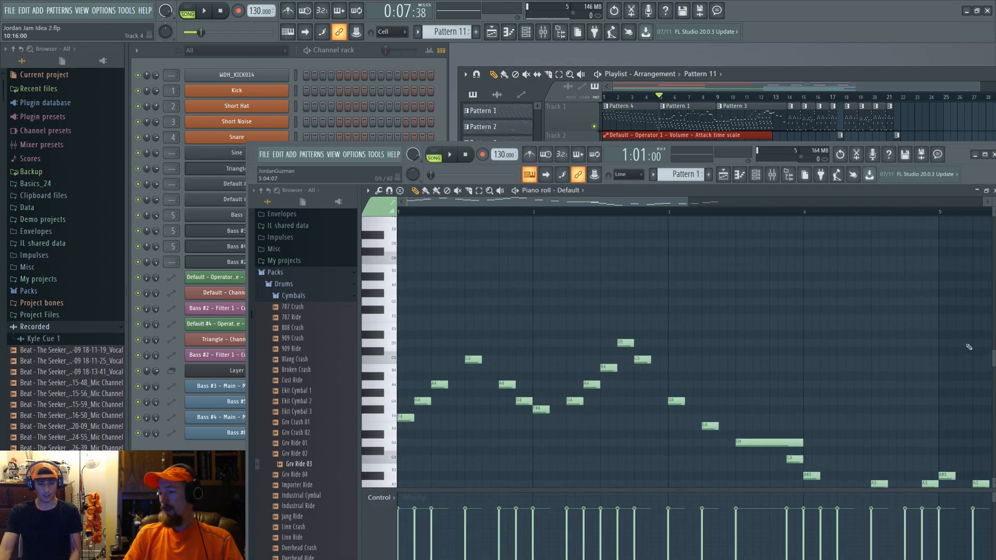
pyautogui.scroll(5, 847, 415)
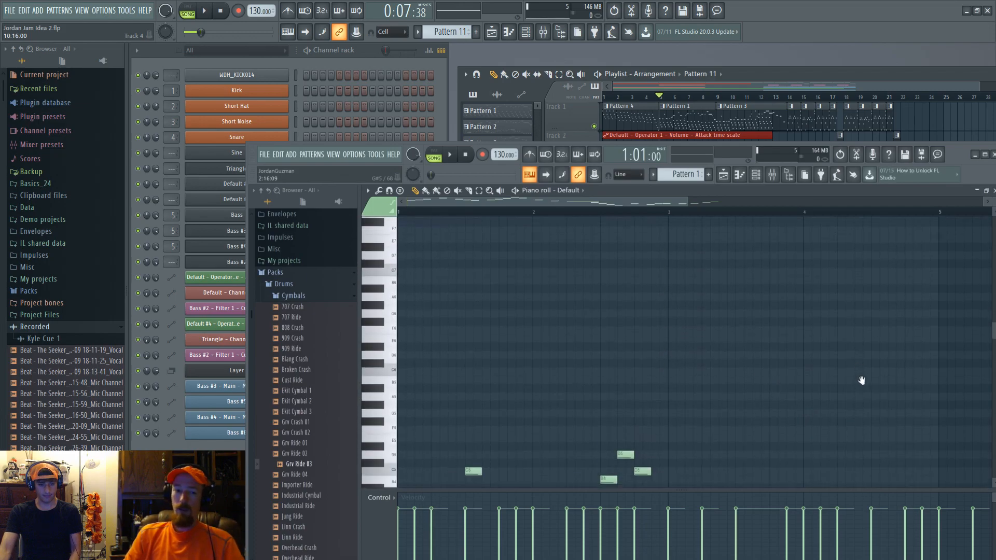
pyautogui.scroll(-3, 861, 381)
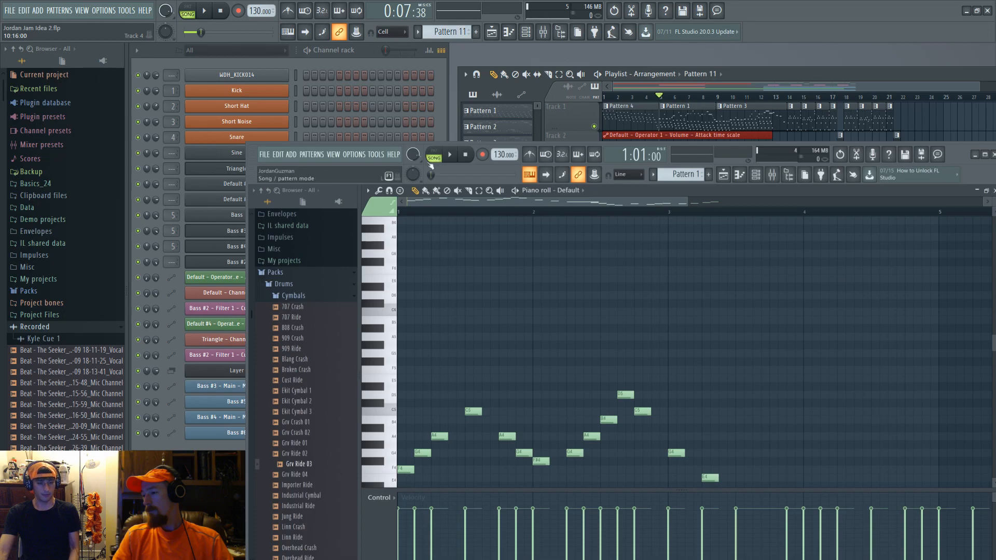
pyautogui.scroll(-3, 555, 331)
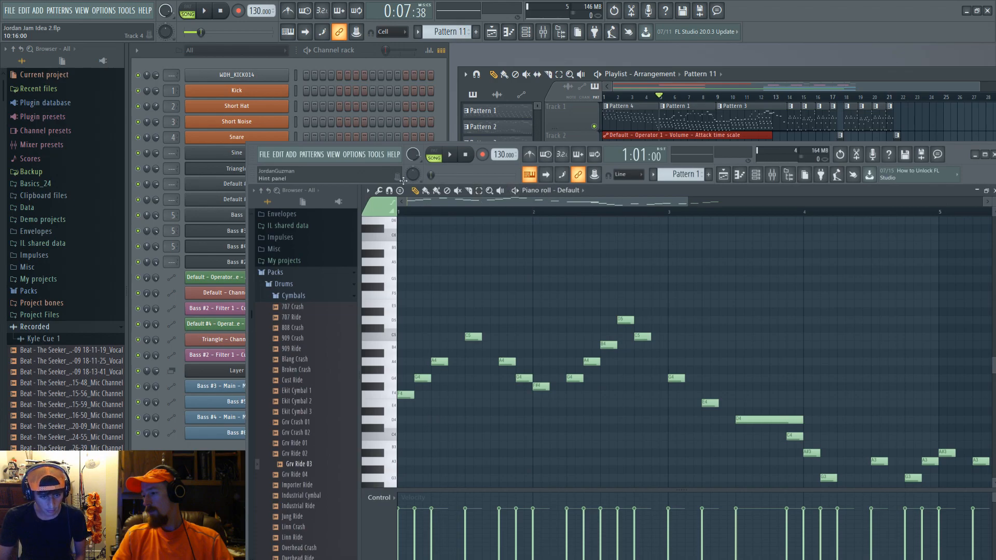
# Step: Restore the piano roll to a small window and switch to the drums pattern
pyautogui.click(987, 192)
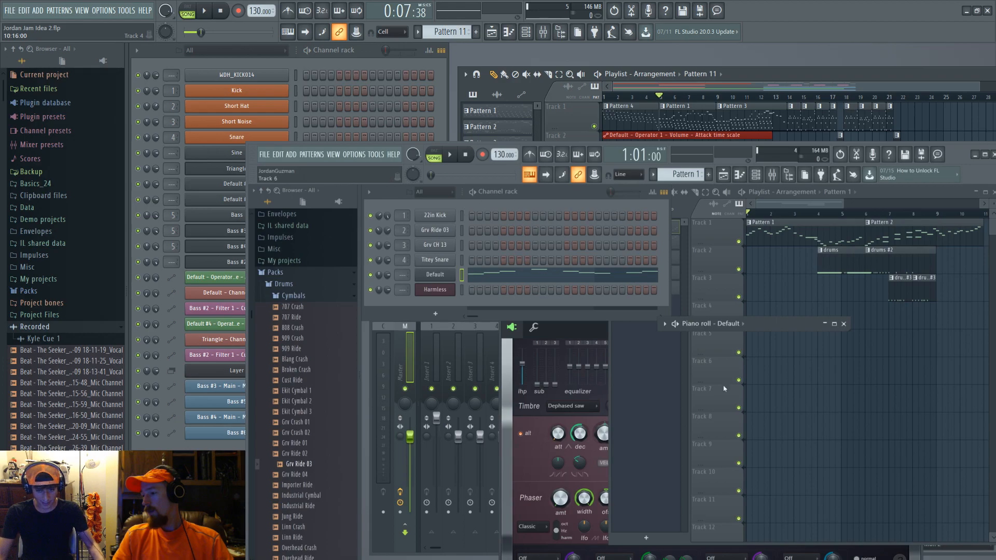
pyautogui.click(652, 337)
pyautogui.click(654, 258)
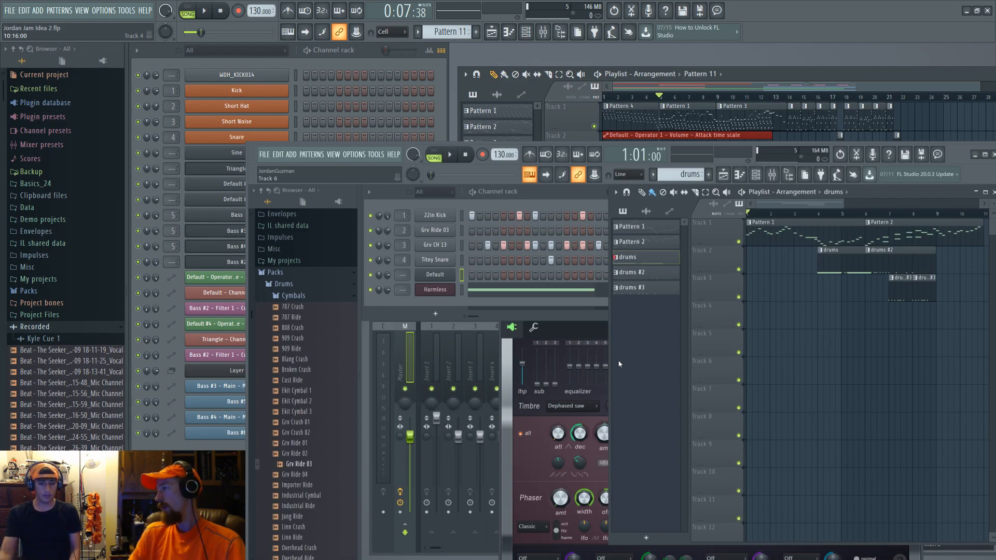
# Step: Open the Harmless channel's plugin window and close it again
pyautogui.click(580, 332)
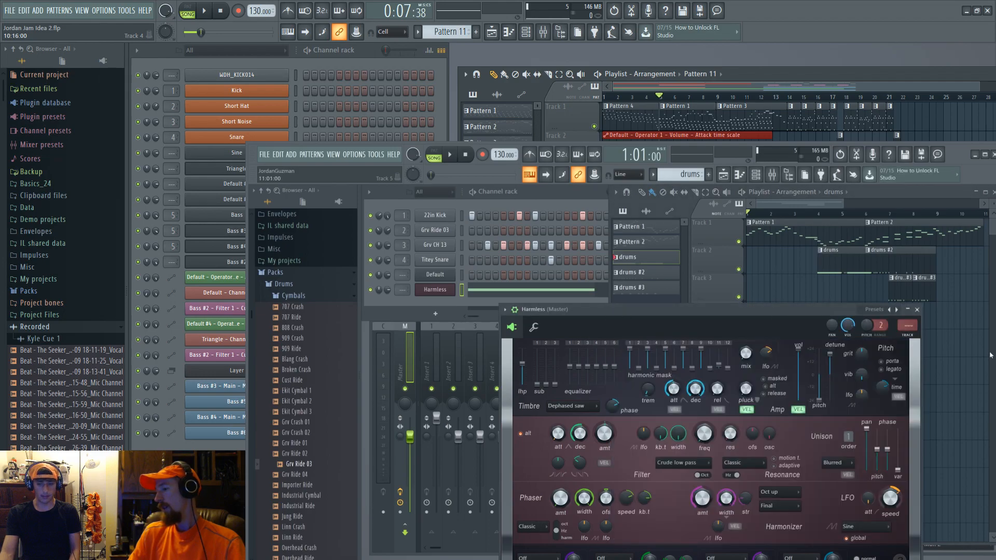
pyautogui.click(920, 311)
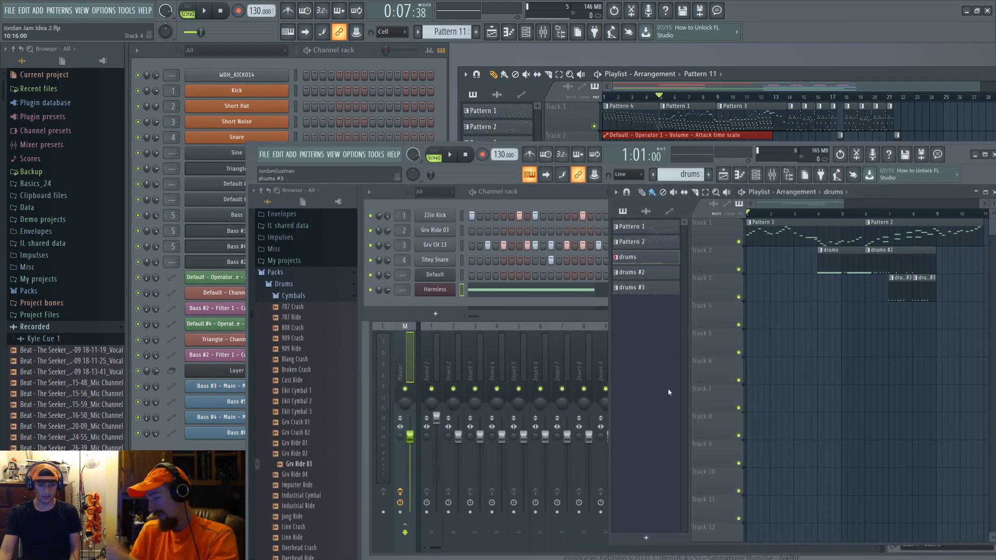